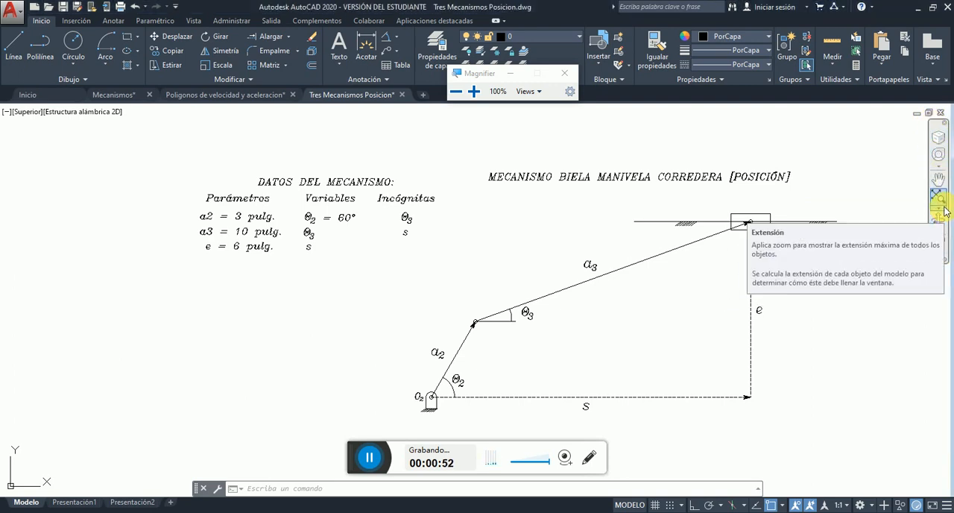
- Frame the whole crank-slider diagram with a window zoom and a slight pan to inspect it closely
{"action": "left_click", "coordinate": [944, 211]}
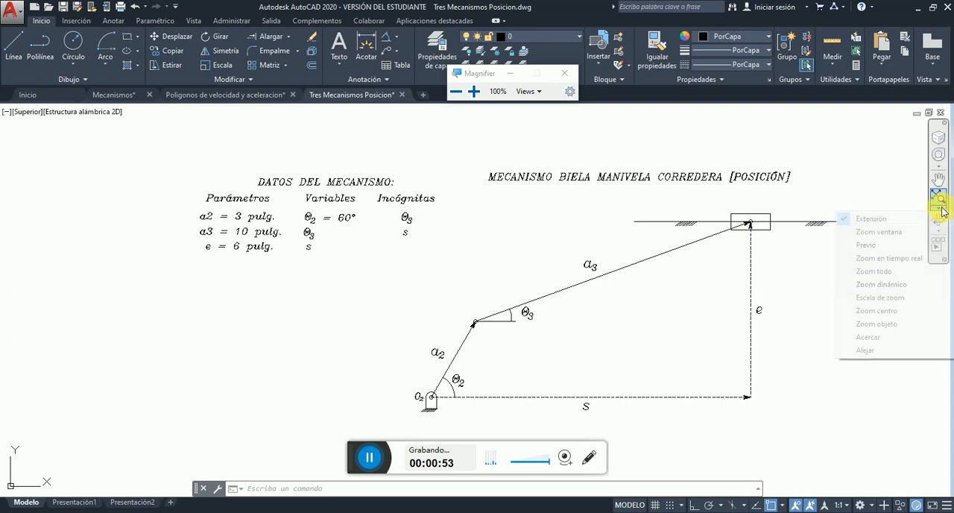
{"action": "left_click", "coordinate": [894, 233]}
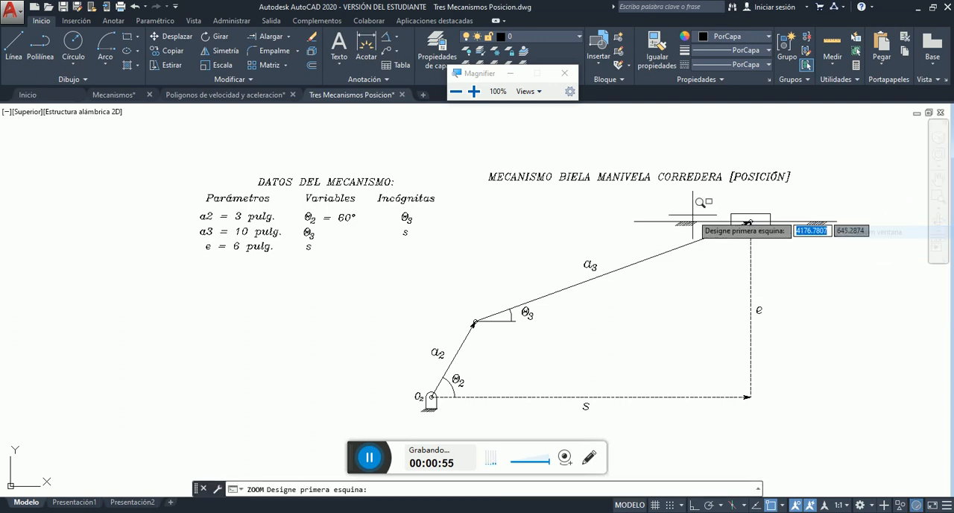
{"action": "left_click", "coordinate": [382, 162]}
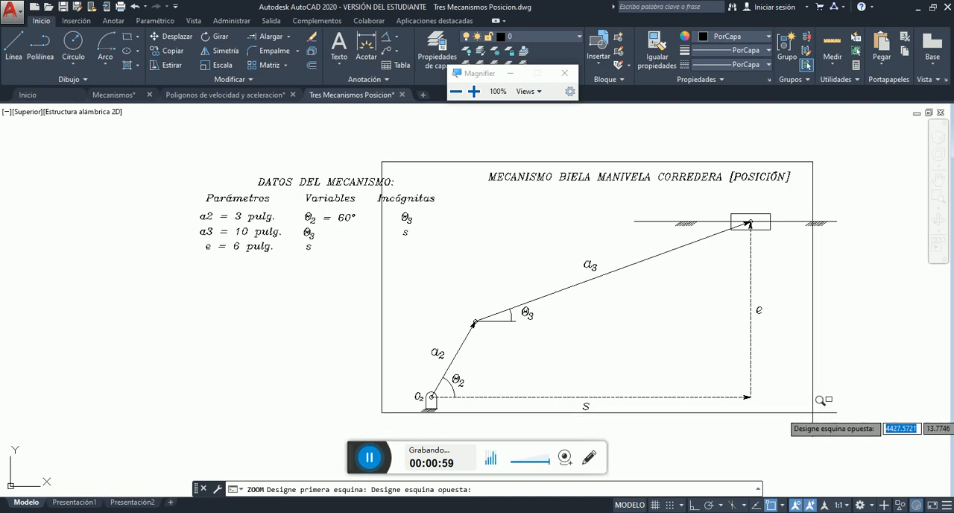
{"action": "left_click", "coordinate": [839, 415]}
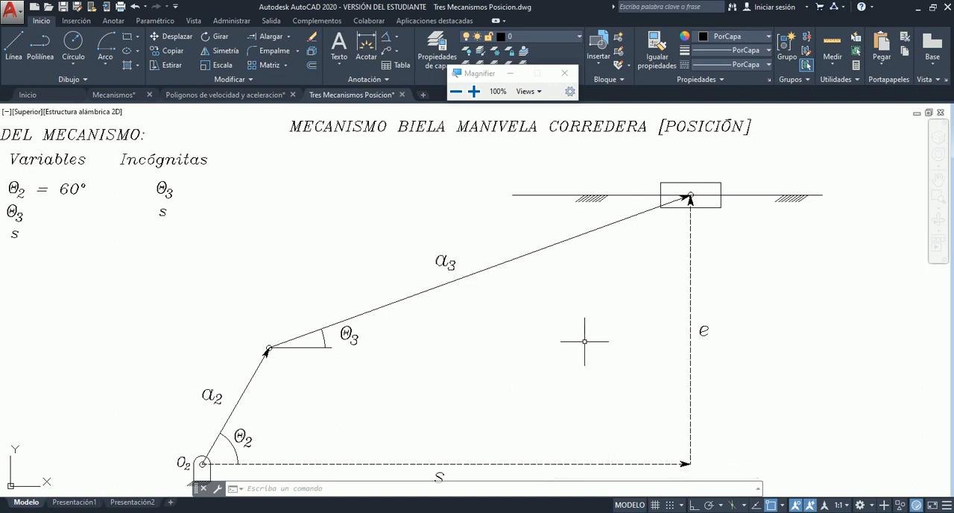
{"action": "left_click", "coordinate": [938, 180]}
{"action": "left_click_drag", "start_coordinate": [822, 292], "coordinate": [824, 275]}
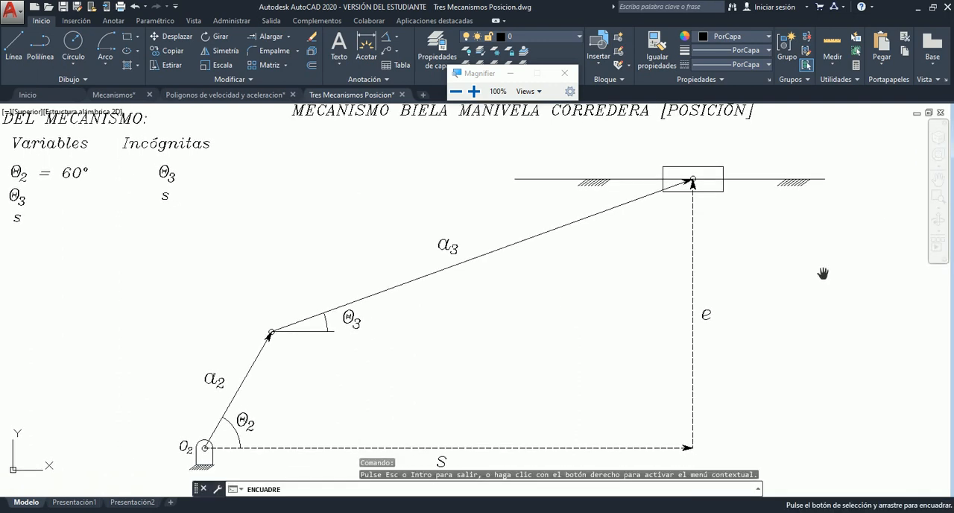
{"action": "key", "text": "Escape"}
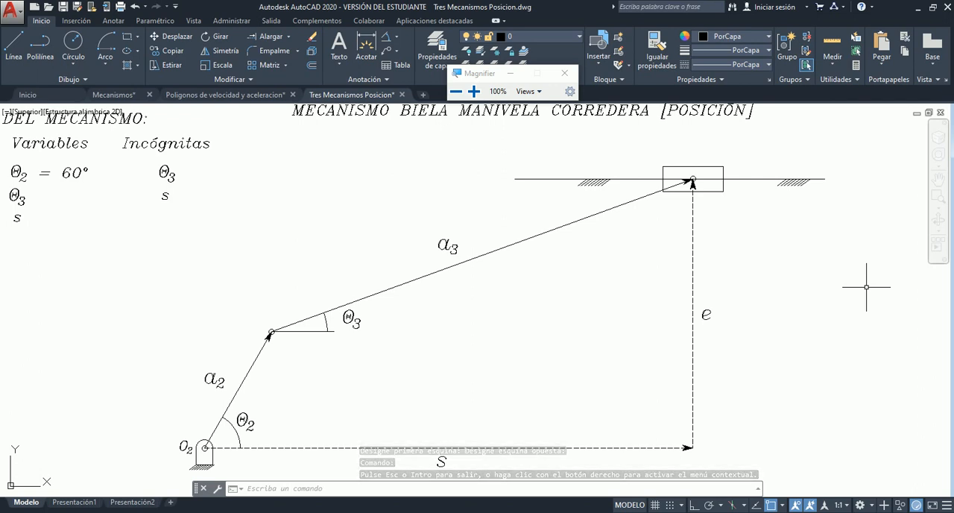
- Examine the mechanism's fixed elements: the ground support at O2 and the horizontal guide line of the slider
{"action": "left_click", "coordinate": [232, 468]}
{"action": "left_click", "coordinate": [186, 459]}
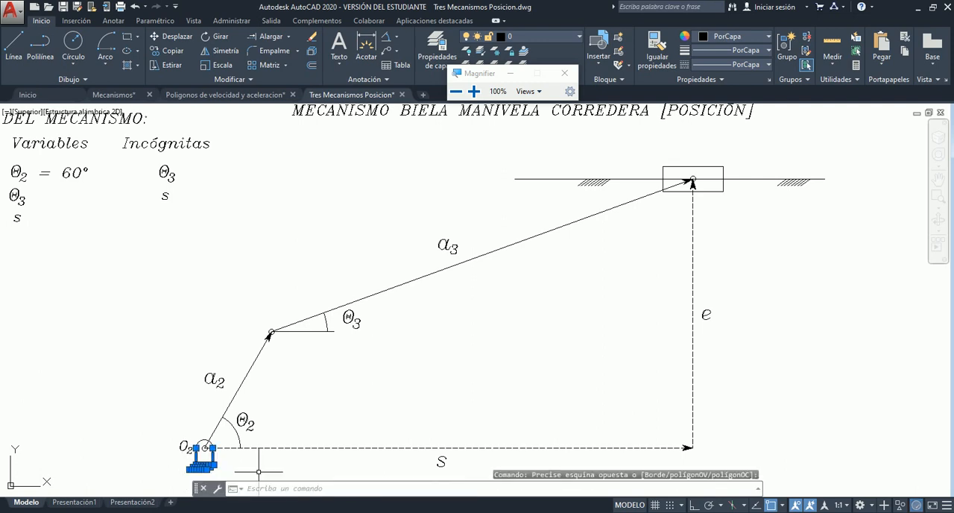
{"action": "key", "text": "Escape"}
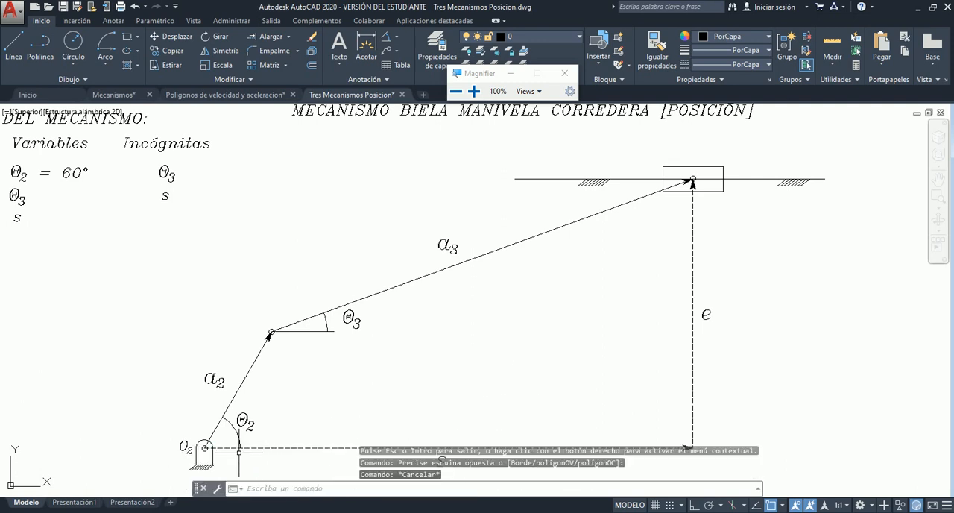
{"action": "left_click", "coordinate": [759, 179]}
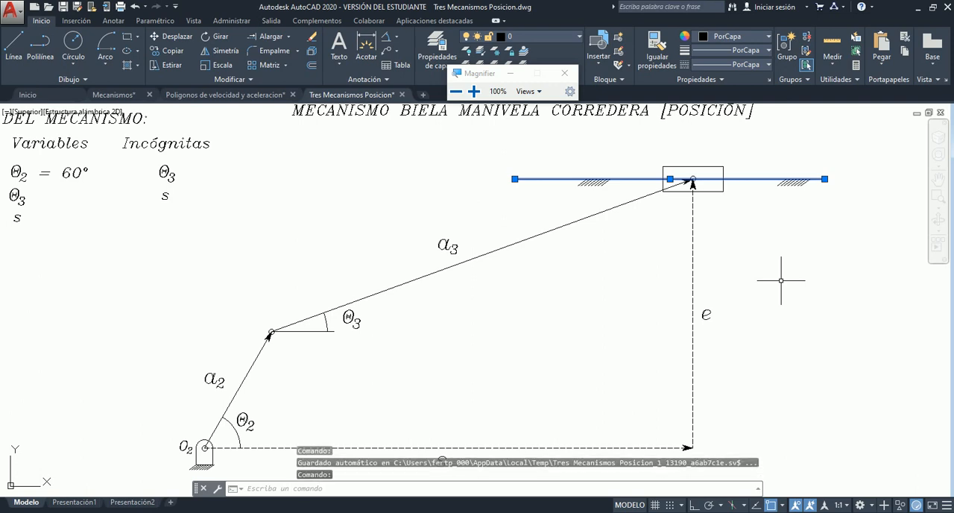
{"action": "key", "text": "Escape"}
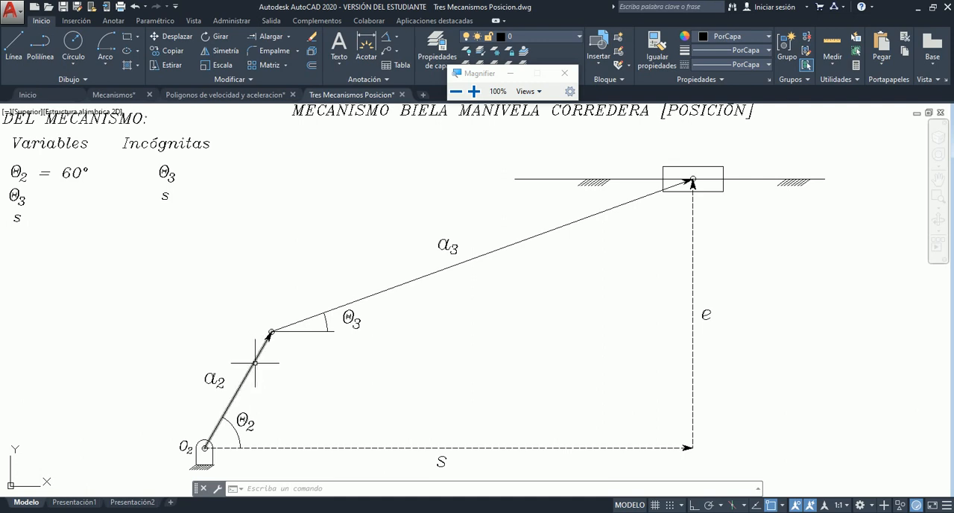
- Examine the moving links one by one: crank a2, connecting rod a3 and the rectangular slider block
{"action": "left_click", "coordinate": [267, 341]}
{"action": "key", "text": "Escape"}
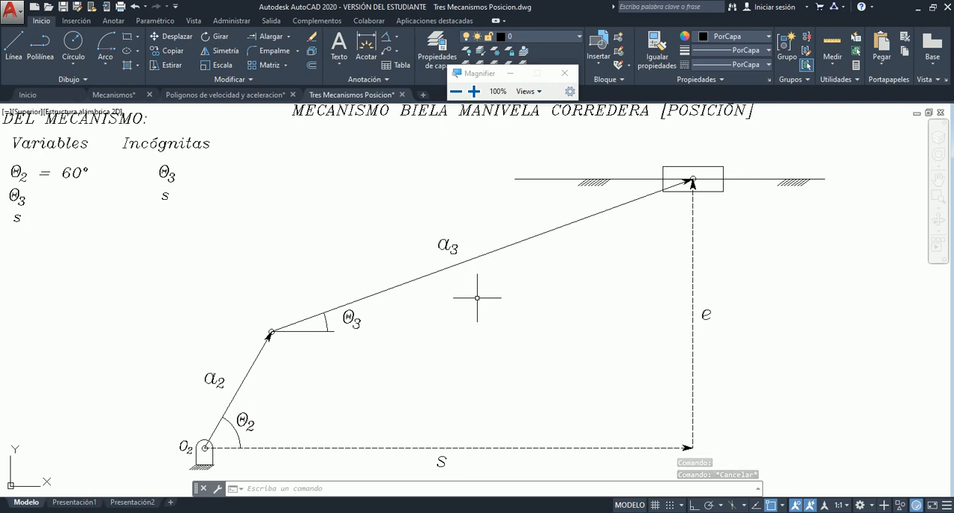
{"action": "left_click", "coordinate": [526, 233]}
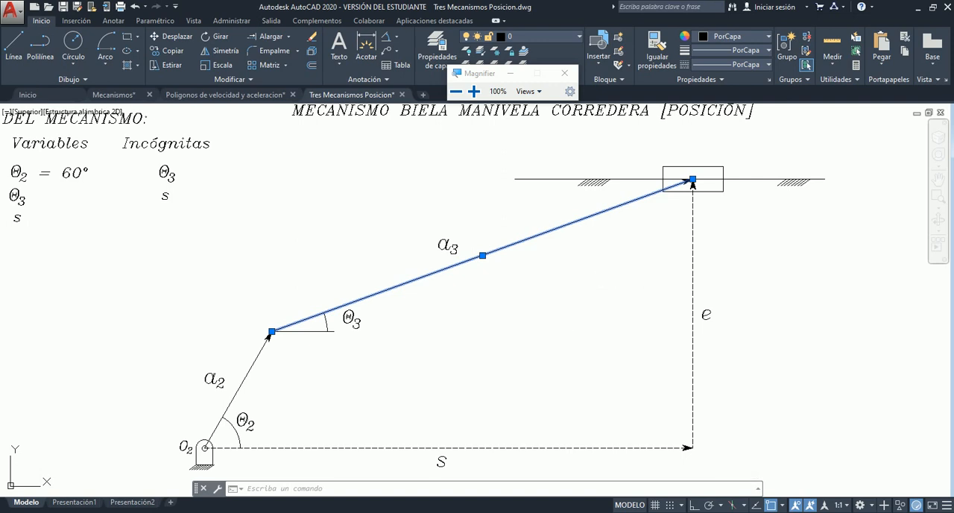
{"action": "key", "text": "Escape"}
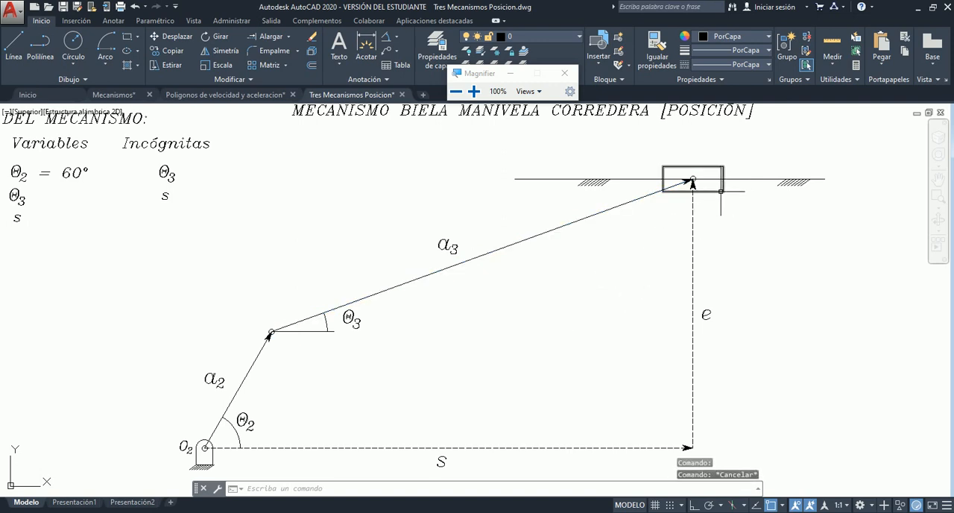
{"action": "left_click", "coordinate": [721, 188]}
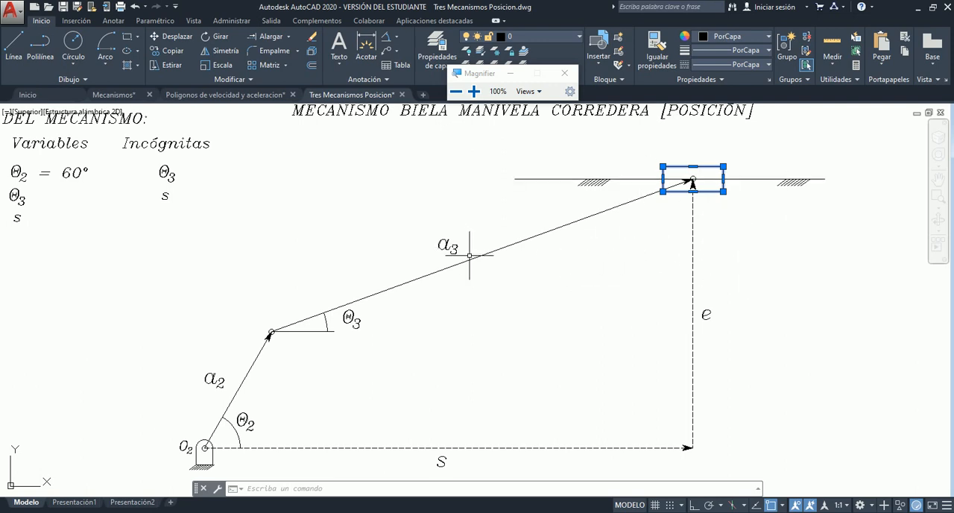
{"action": "key", "text": "Escape"}
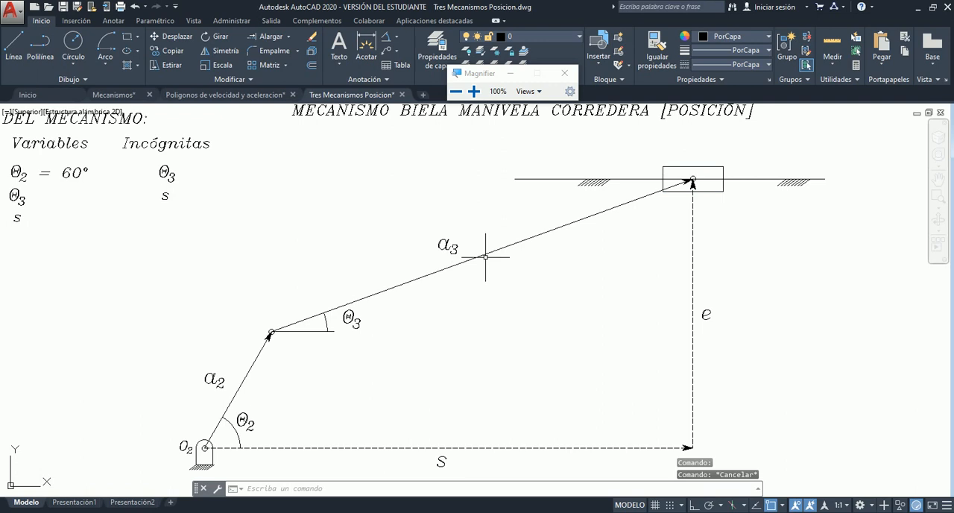
{"action": "left_click", "coordinate": [484, 254]}
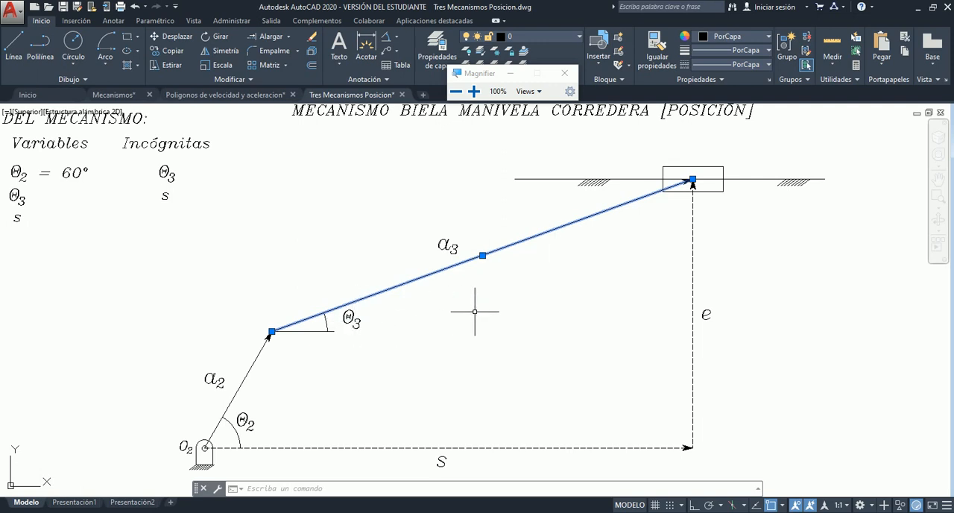
{"action": "key", "text": "Escape"}
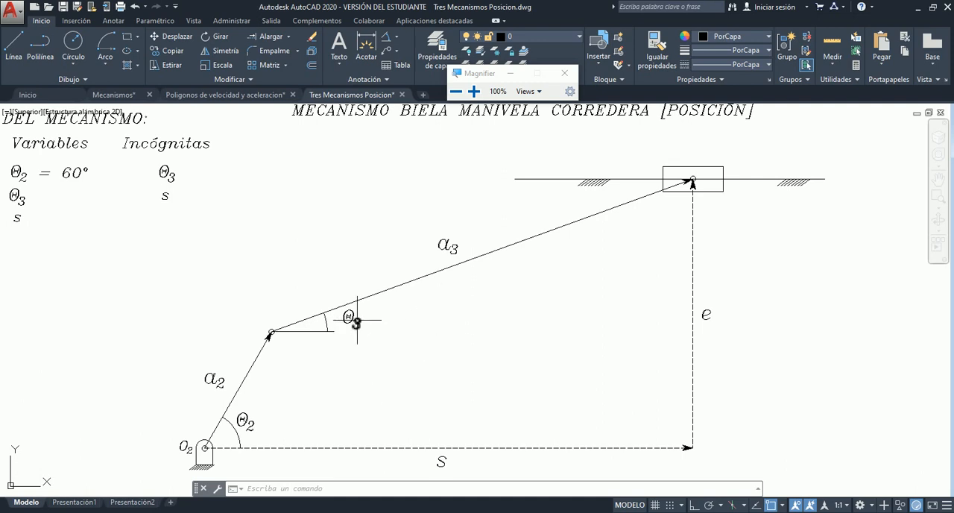
- Inspect the horizontal reference line of angle θ3 and the dashed displacement vector s
{"action": "left_click", "coordinate": [328, 331]}
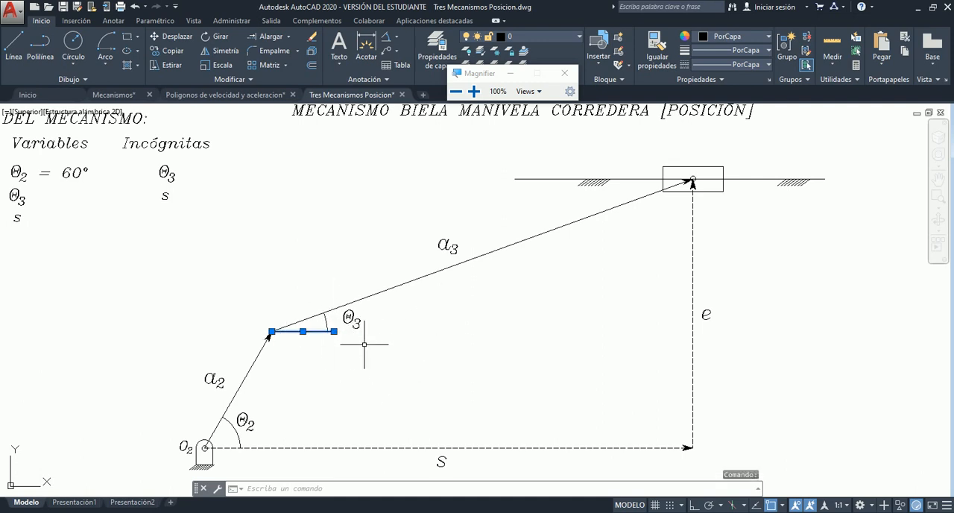
{"action": "key", "text": "Escape"}
{"action": "key", "text": "Escape"}
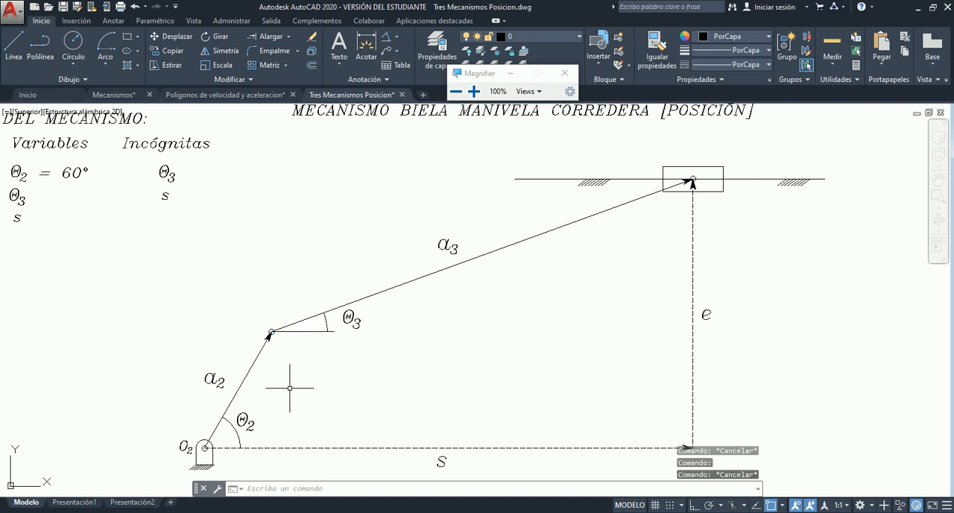
{"action": "left_click", "coordinate": [268, 446]}
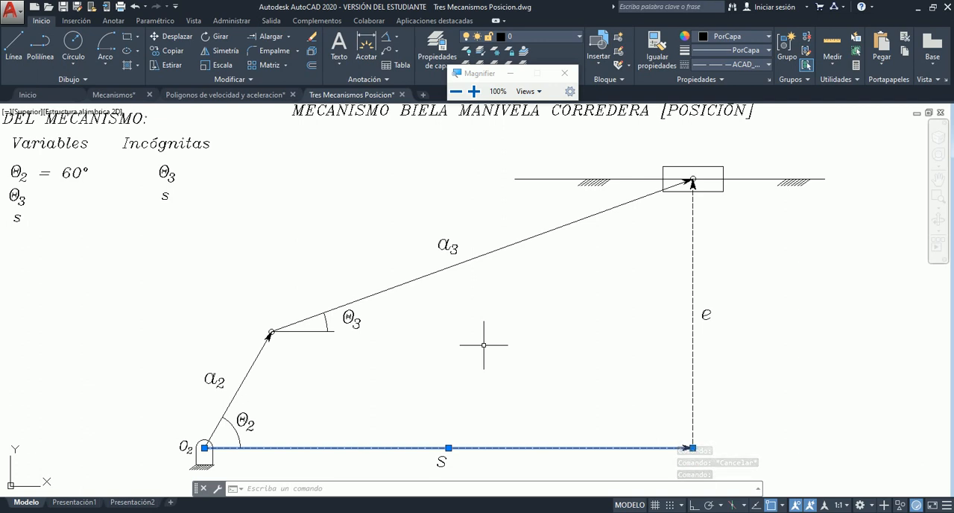
{"action": "key", "text": "Escape"}
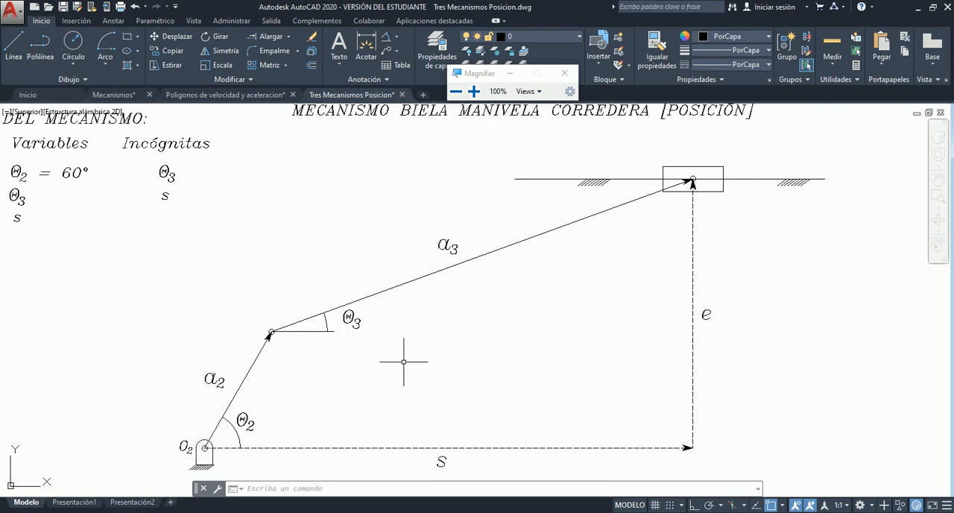
- Review the mechanism data table, highlighting its three column headings and the full Parámetros column
{"action": "scroll", "coordinate": [422, 346], "scroll_direction": "down", "scroll_amount": 2}
{"action": "scroll", "coordinate": [43, 194], "scroll_direction": "up", "scroll_amount": 3}
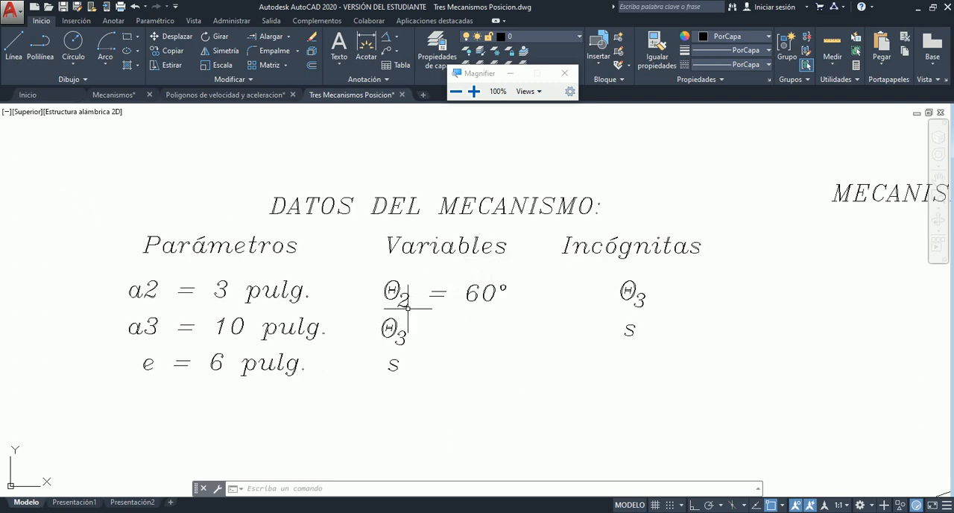
{"action": "left_click", "coordinate": [97, 218]}
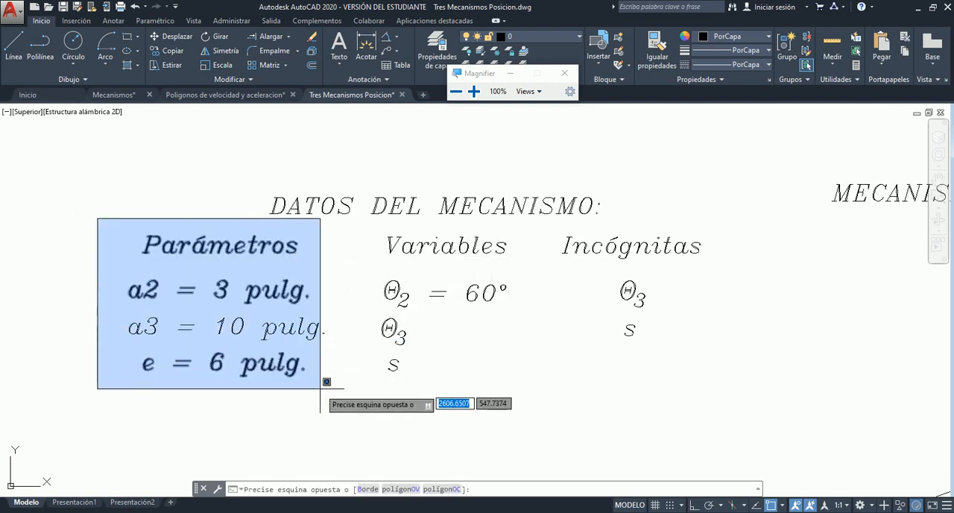
{"action": "key", "text": "Escape"}
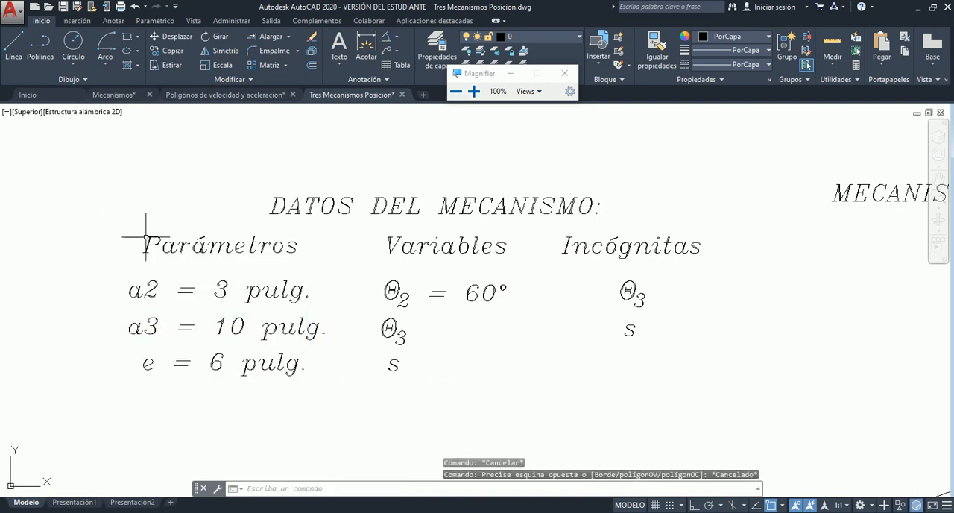
{"action": "left_click", "coordinate": [108, 224]}
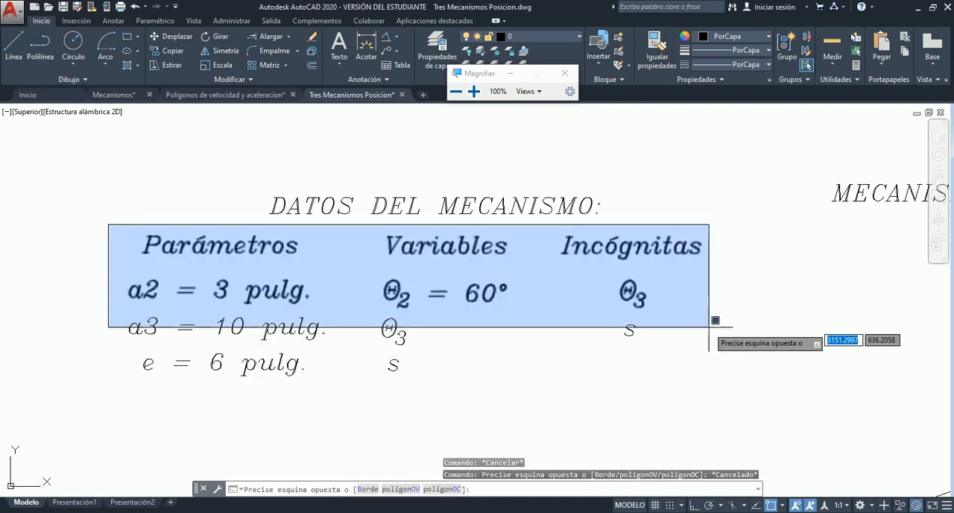
{"action": "left_click", "coordinate": [730, 270]}
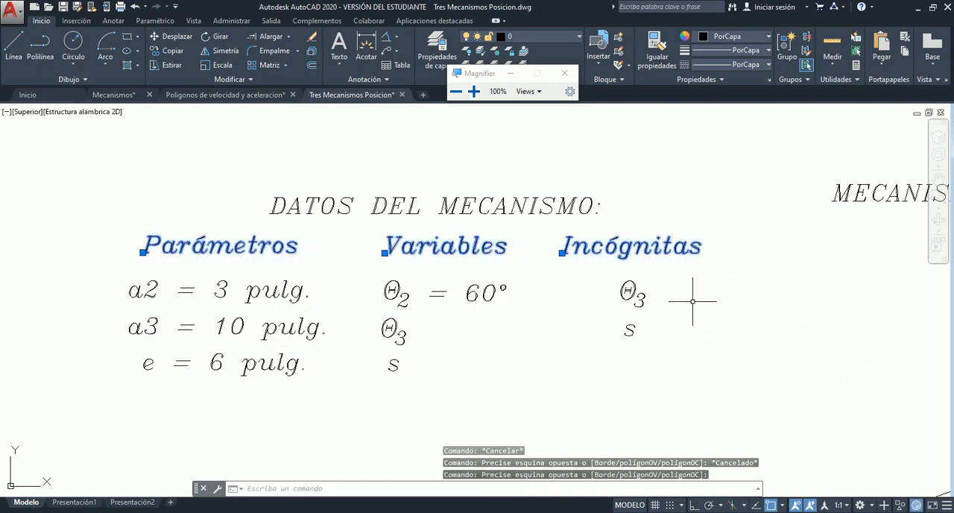
{"action": "key", "text": "Escape"}
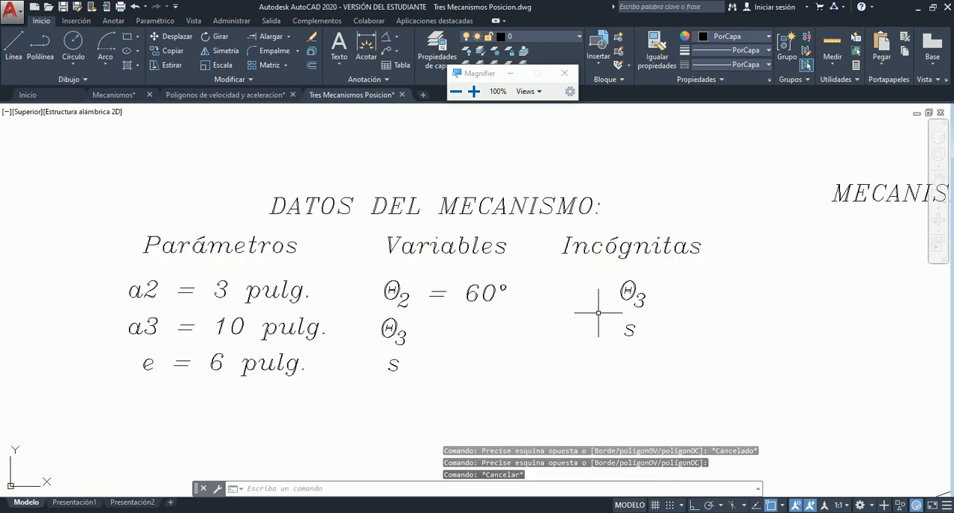
{"action": "left_click", "coordinate": [100, 217]}
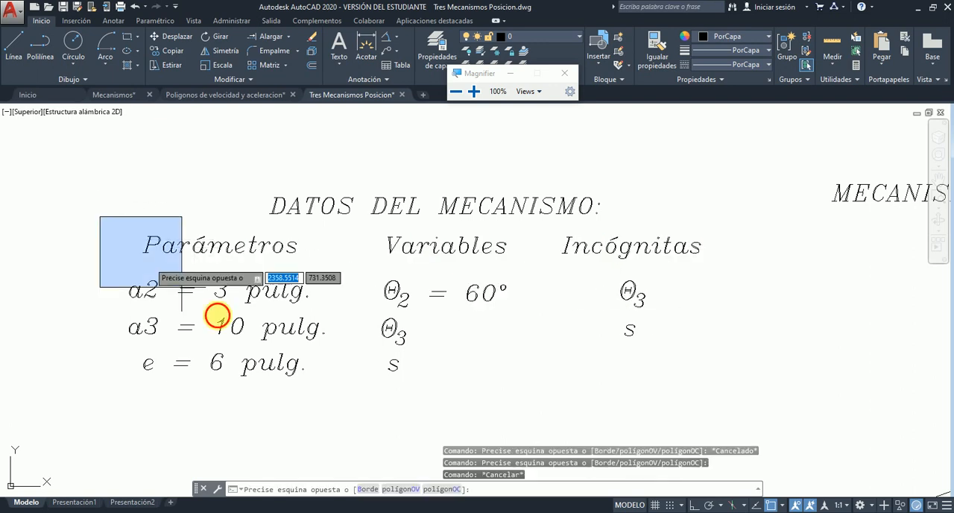
{"action": "left_click", "coordinate": [331, 395]}
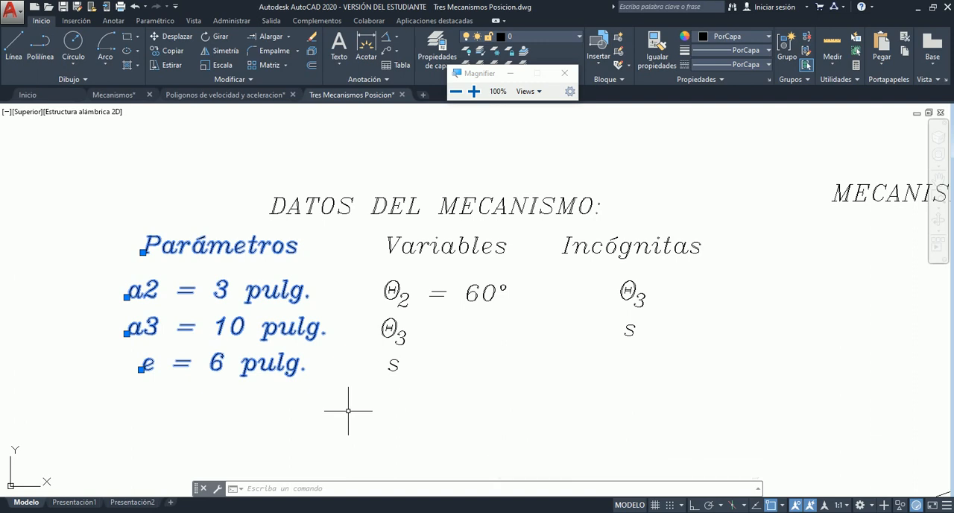
{"action": "key", "text": "Escape"}
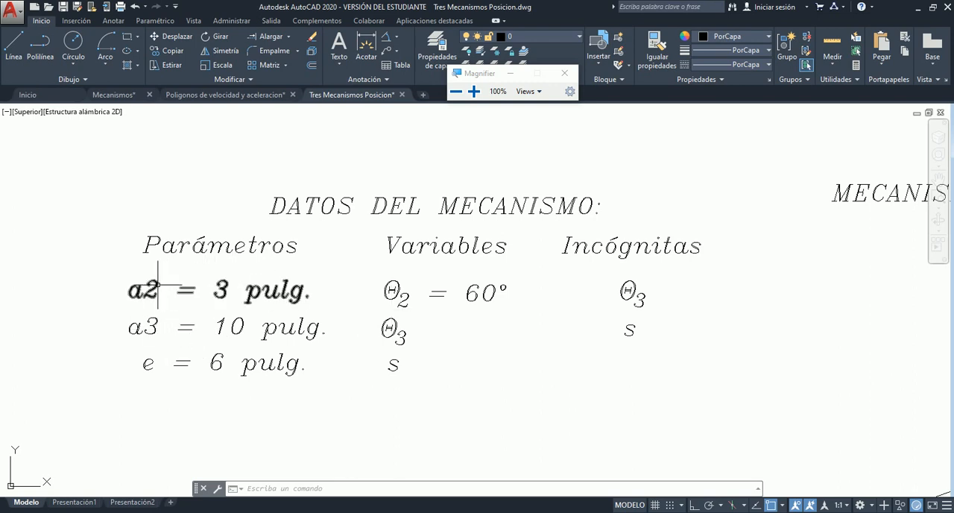
- Compare the listed parameters a2 and a3 with the crank and connecting rod in the diagram
{"action": "scroll", "coordinate": [154, 320], "scroll_direction": "down", "scroll_amount": 6}
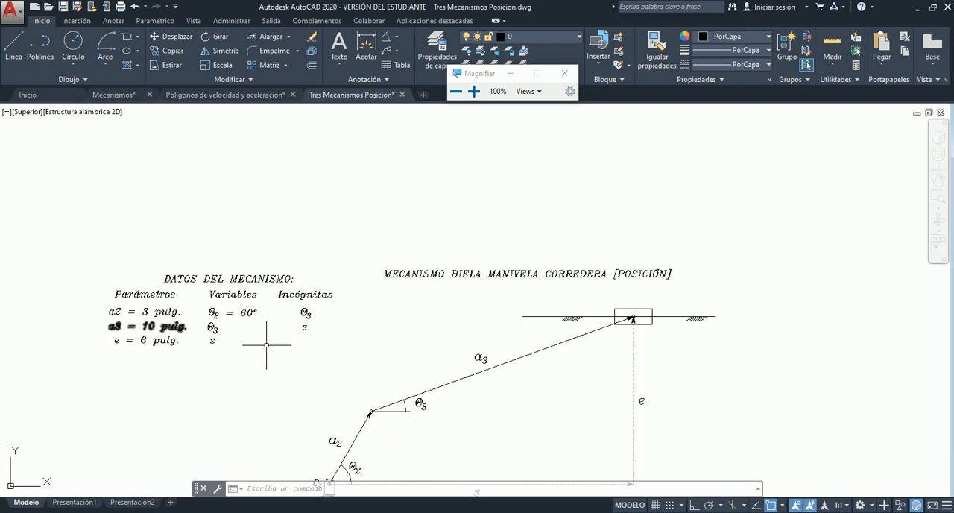
{"action": "scroll", "coordinate": [352, 333], "scroll_direction": "up", "scroll_amount": 5}
{"action": "scroll", "coordinate": [345, 320], "scroll_direction": "down", "scroll_amount": 2}
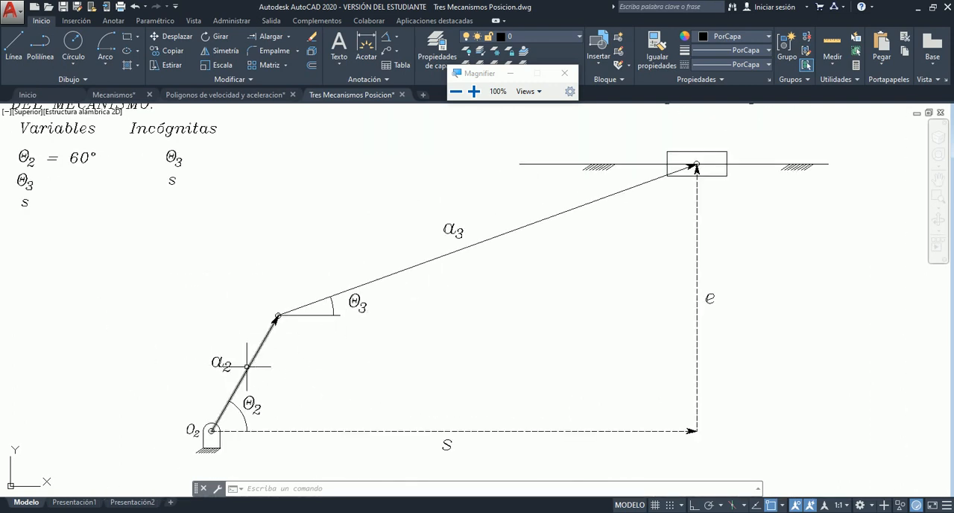
{"action": "left_click", "coordinate": [265, 339]}
{"action": "key", "text": "Escape"}
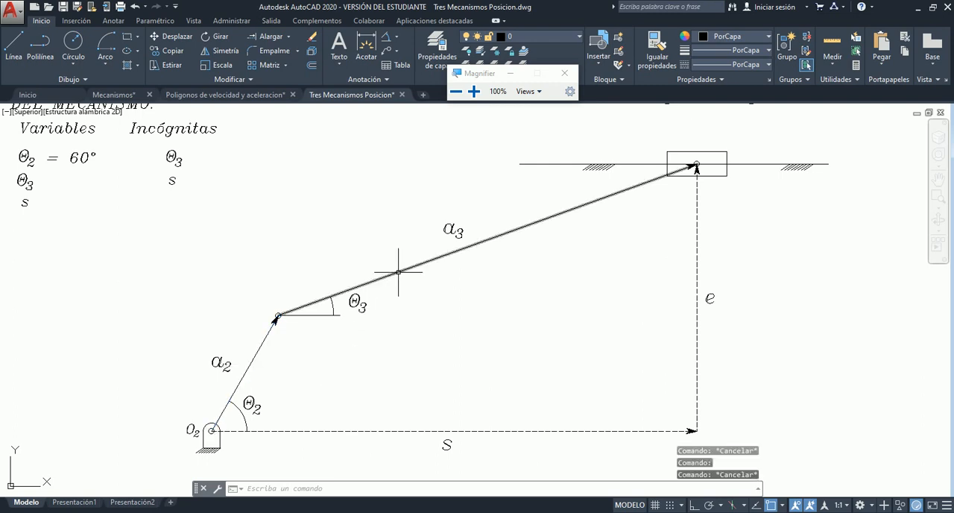
{"action": "left_click", "coordinate": [404, 270]}
{"action": "key", "text": "Escape"}
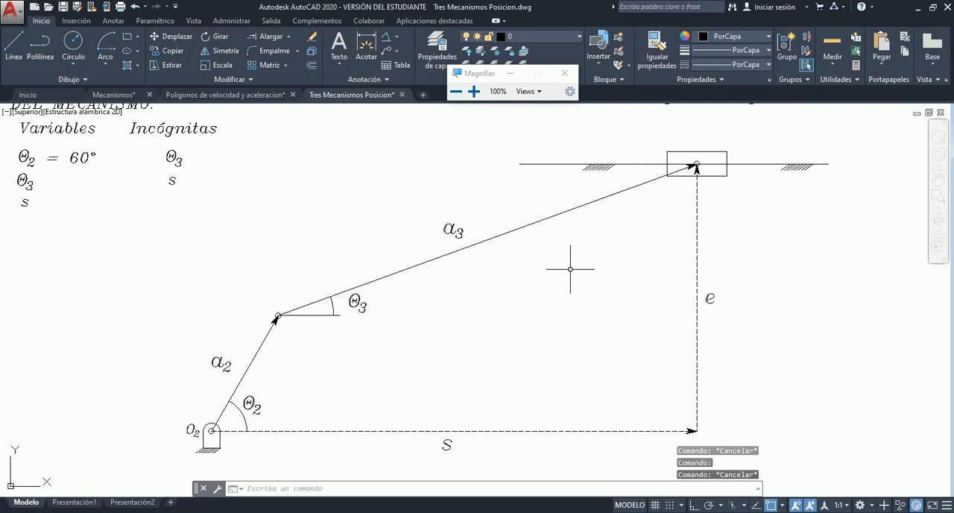
{"action": "scroll", "coordinate": [570, 268], "scroll_direction": "down", "scroll_amount": 5}
{"action": "scroll", "coordinate": [418, 246], "scroll_direction": "up", "scroll_amount": 8}
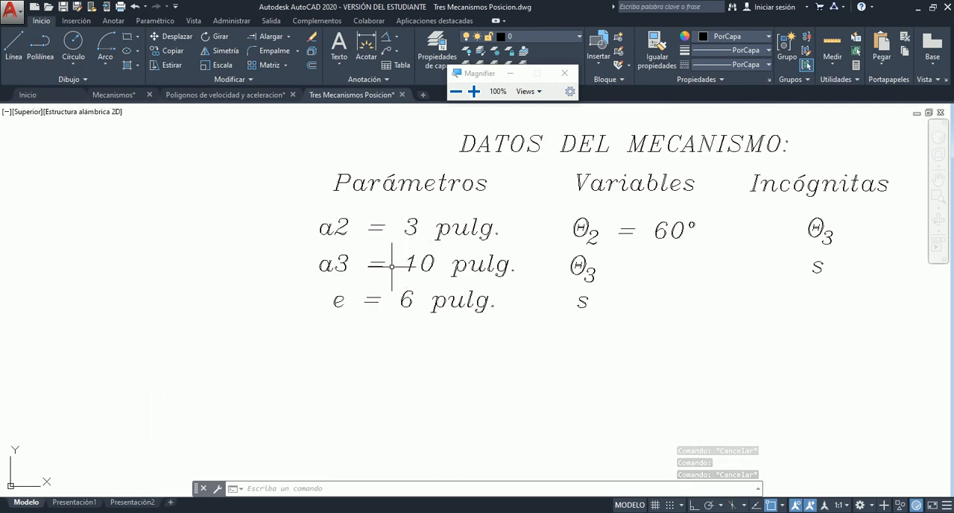
- Check parameter e in the Parámetros column and locate its dashed vertical vector in the crank-slider diagram
{"action": "left_click", "coordinate": [337, 300]}
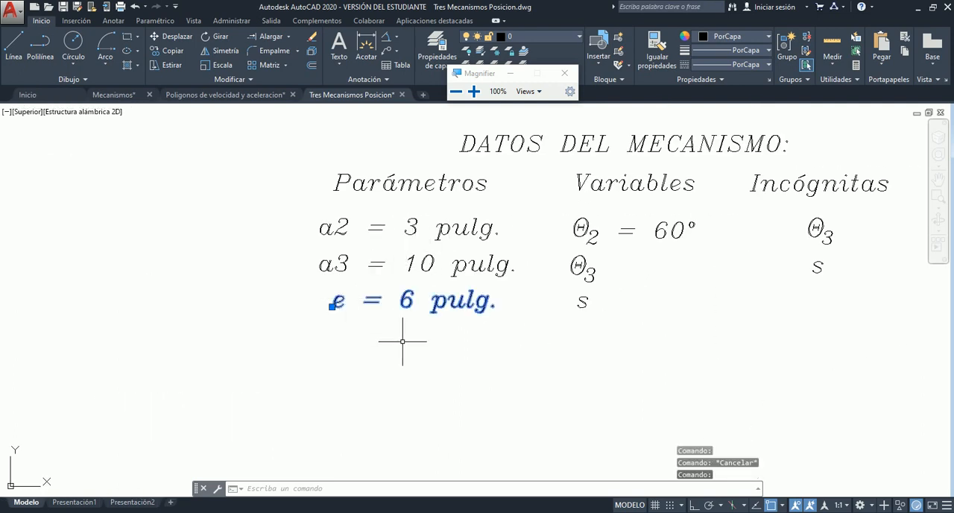
{"action": "key", "text": "Escape"}
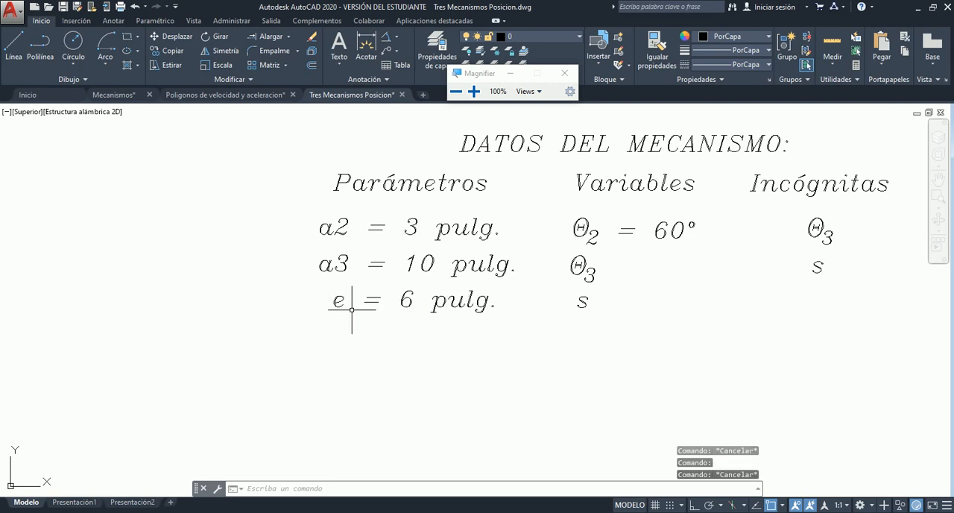
{"action": "scroll", "coordinate": [374, 341], "scroll_direction": "down", "scroll_amount": 8}
{"action": "scroll", "coordinate": [522, 354], "scroll_direction": "down", "scroll_amount": 2}
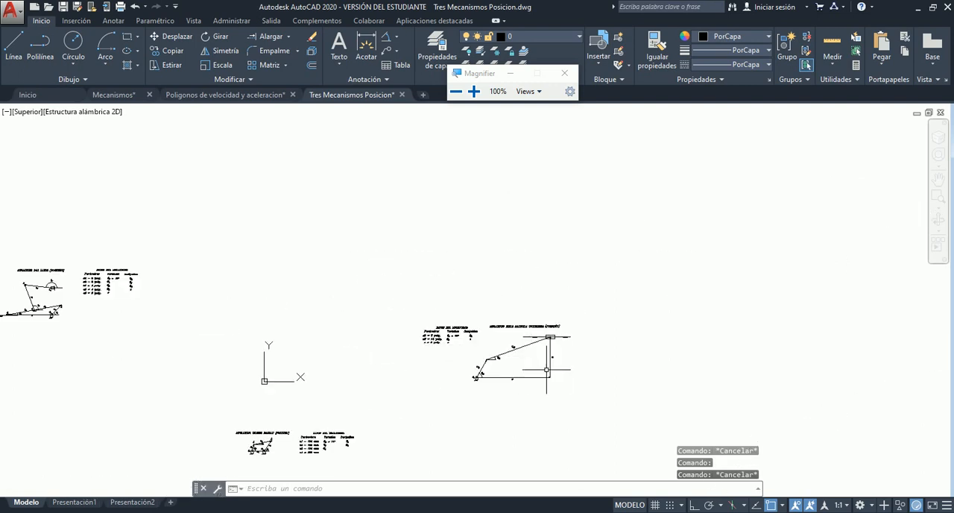
{"action": "scroll", "coordinate": [549, 365], "scroll_direction": "up", "scroll_amount": 7}
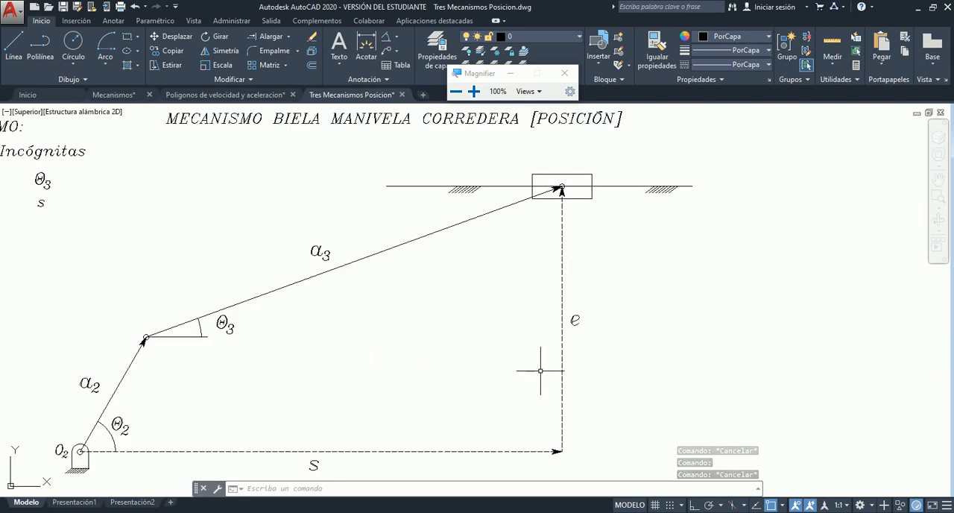
- Paste a copy of the slider's horizontal guide line beside the arrowhead of vector s, level with that vector
{"action": "left_click", "coordinate": [608, 187]}
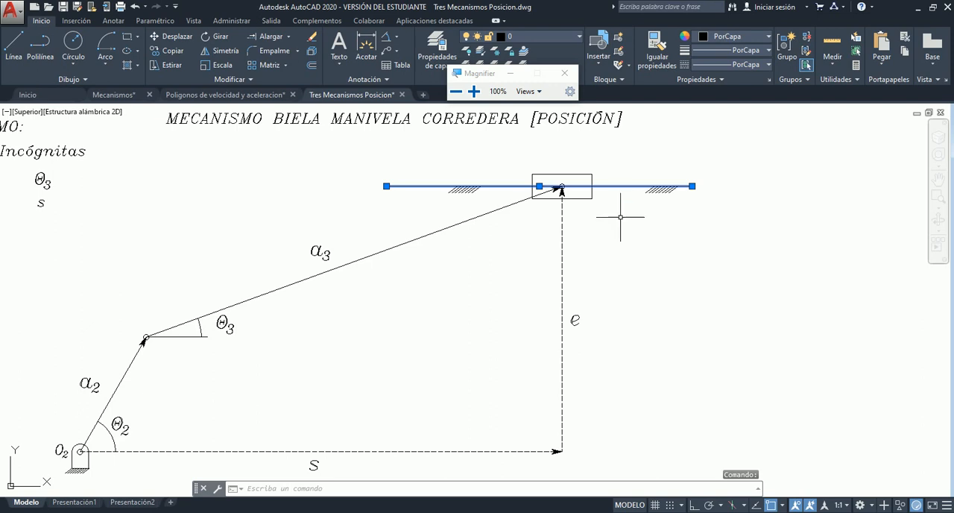
{"action": "key", "text": "ctrl+c"}
{"action": "key", "text": "ctrl+v"}
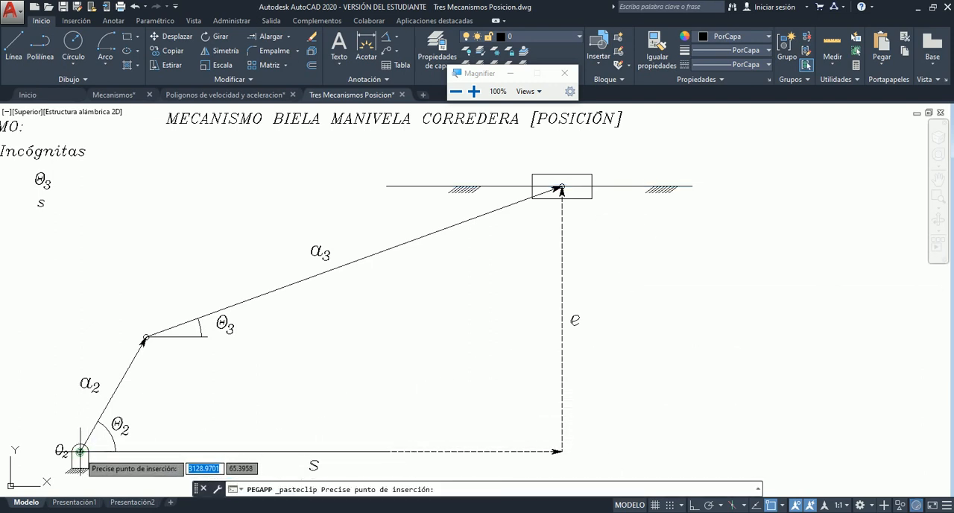
{"action": "left_click", "coordinate": [586, 451]}
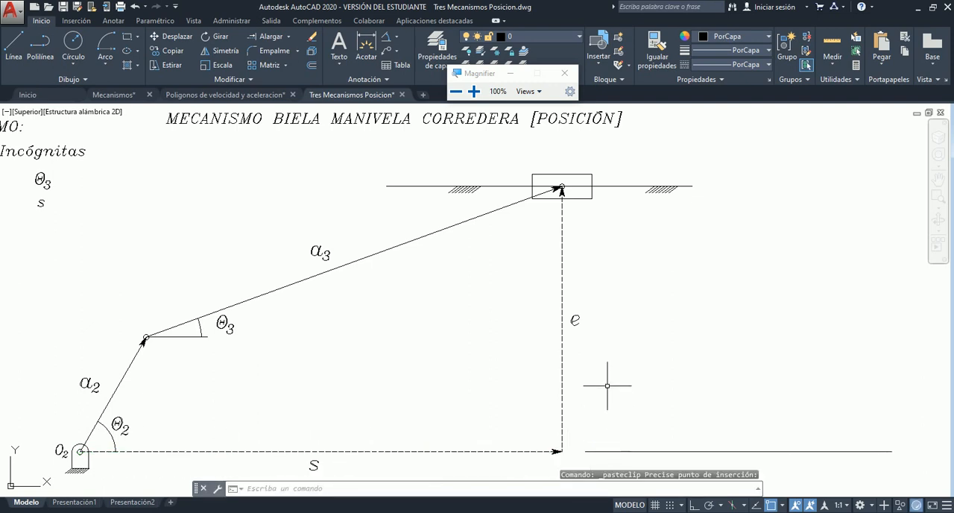
- Delete the copied guide line beside the arrowhead of vector s
{"action": "left_click", "coordinate": [670, 452]}
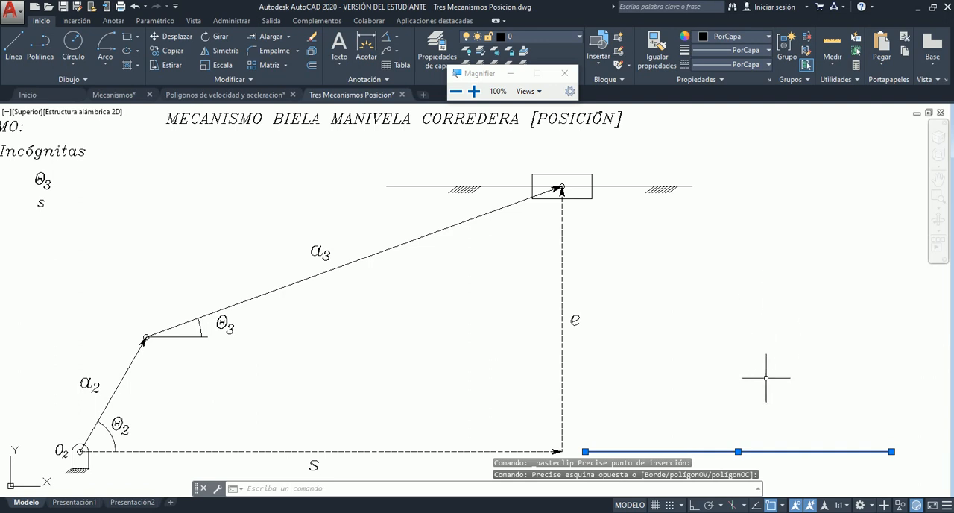
{"action": "key", "text": "Escape"}
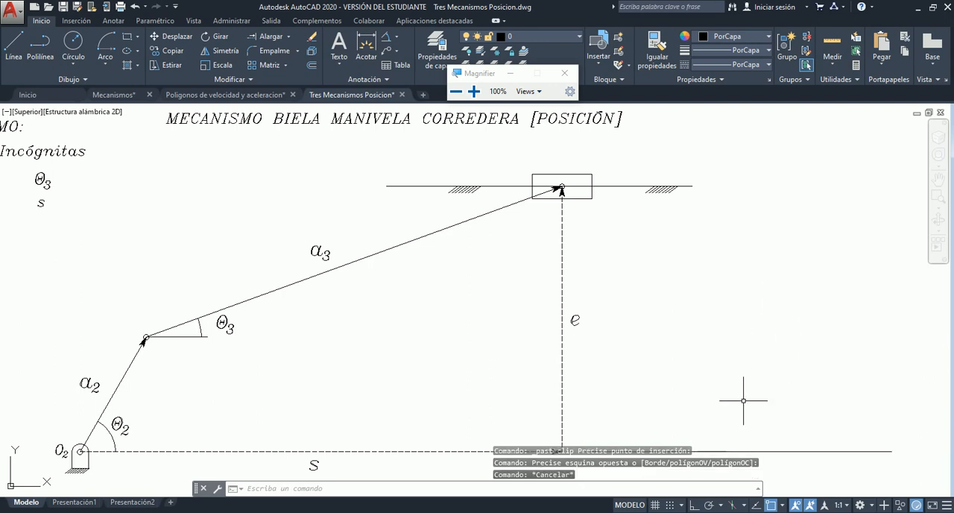
{"action": "left_click", "coordinate": [707, 451]}
{"action": "key", "text": "Delete"}
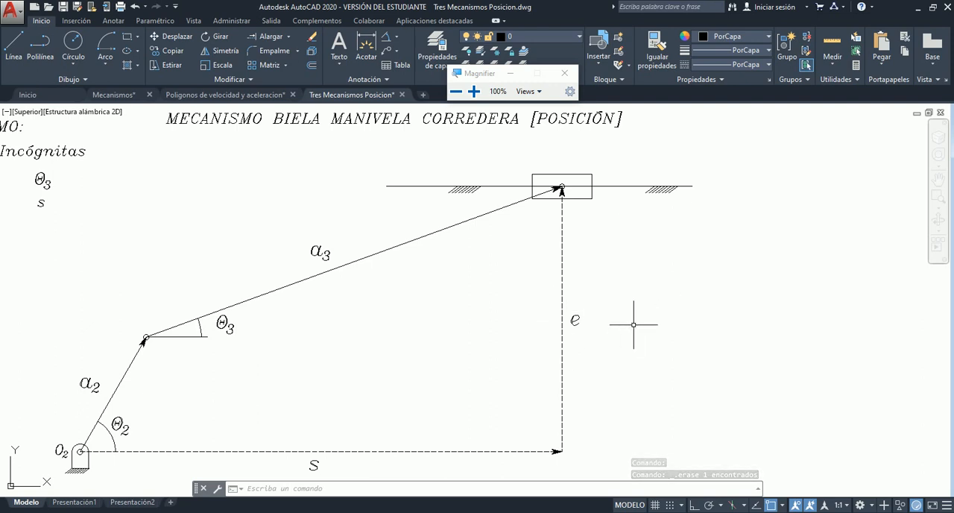
- Examine the label e and the dashed vertical offset vector it names
{"action": "left_click", "coordinate": [574, 320]}
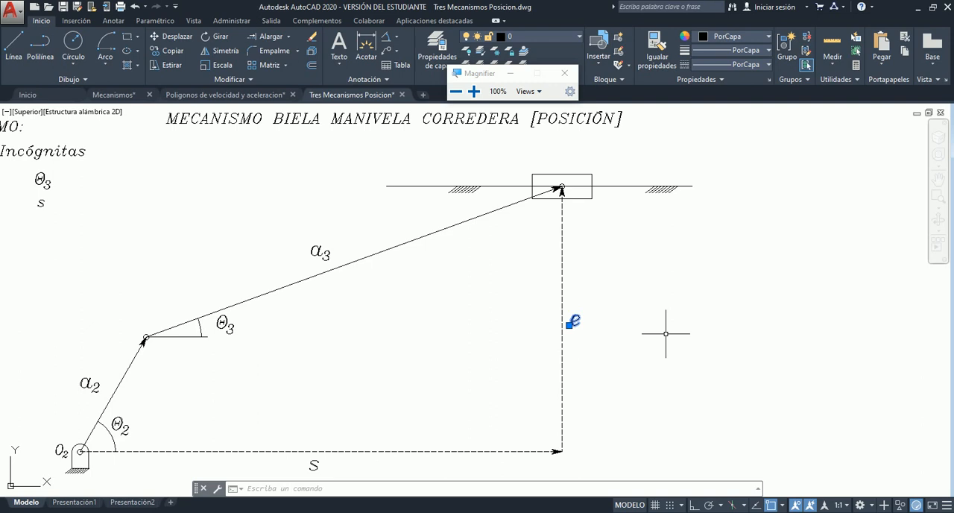
{"action": "scroll", "coordinate": [666, 298], "scroll_direction": "down", "scroll_amount": 4}
{"action": "scroll", "coordinate": [639, 351], "scroll_direction": "up", "scroll_amount": 6}
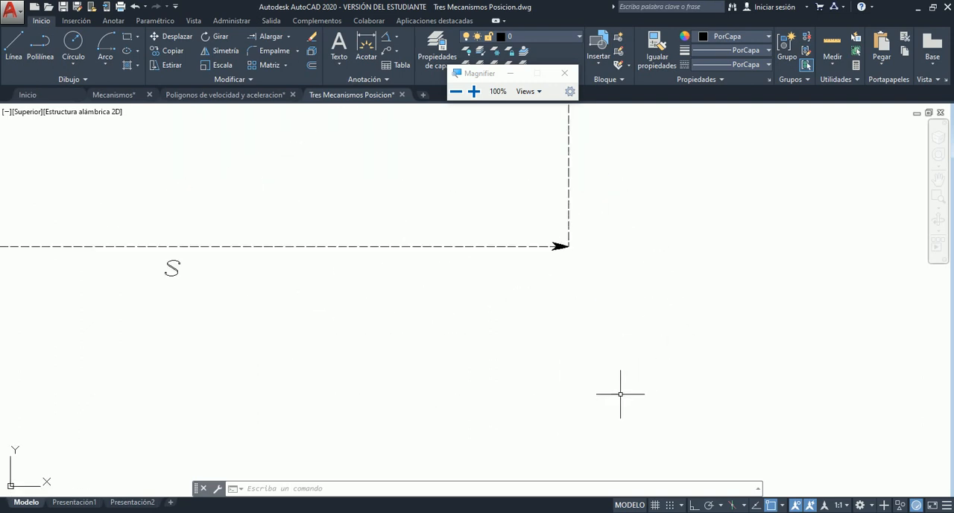
{"action": "scroll", "coordinate": [619, 389], "scroll_direction": "down", "scroll_amount": 1}
{"action": "scroll", "coordinate": [568, 402], "scroll_direction": "down", "scroll_amount": 1}
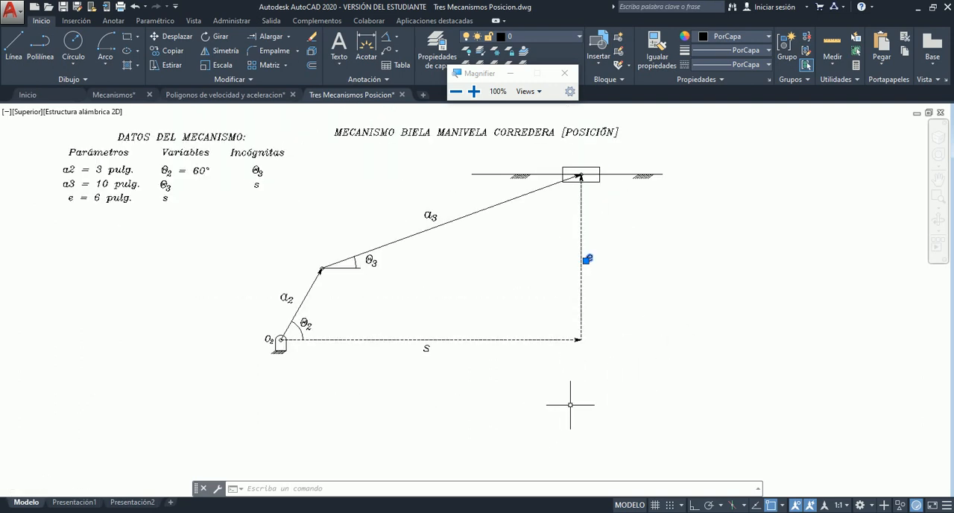
{"action": "scroll", "coordinate": [566, 217], "scroll_direction": "up", "scroll_amount": 2}
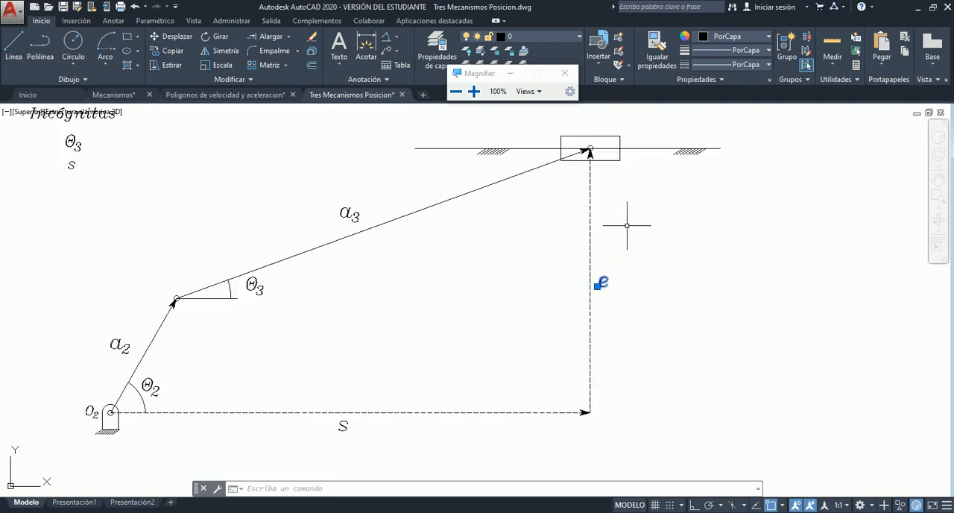
{"action": "key", "text": "Escape"}
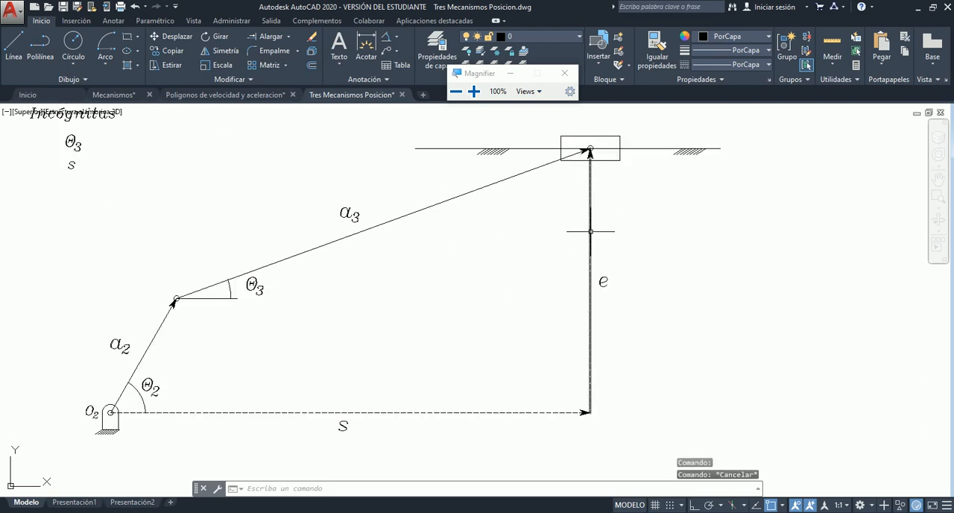
- Highlight the slider's guide line and the ground hatching at support O2 as the two levels separated by offset e
{"action": "left_click", "coordinate": [640, 153]}
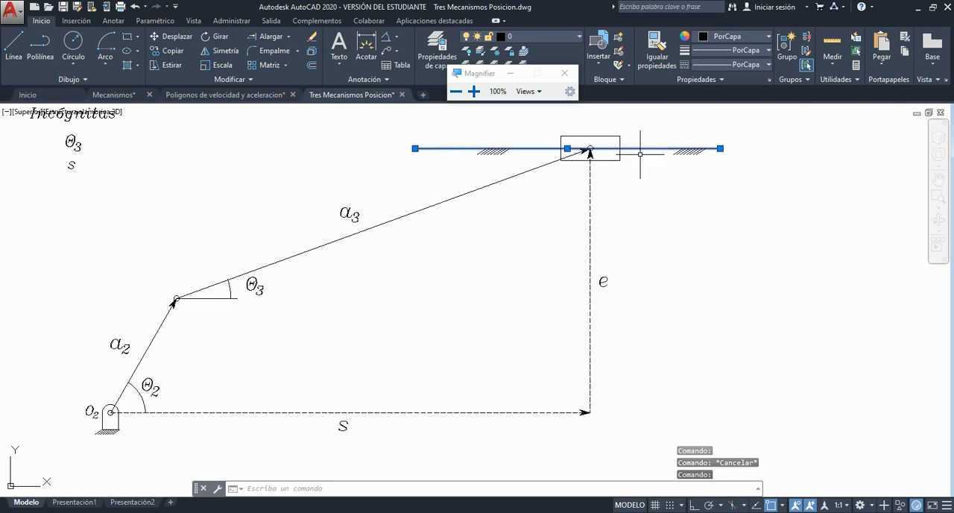
{"action": "left_click", "coordinate": [128, 429]}
{"action": "left_click", "coordinate": [68, 431]}
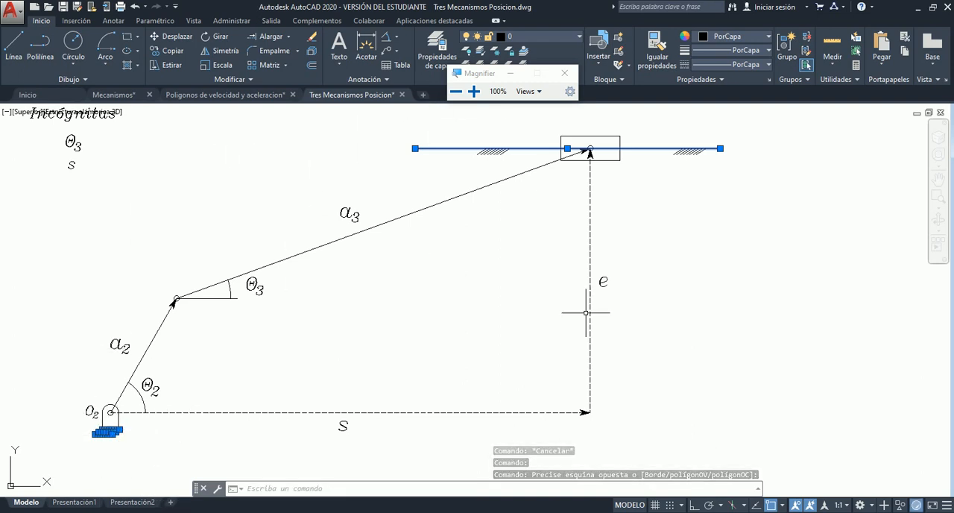
{"action": "key", "text": "Escape"}
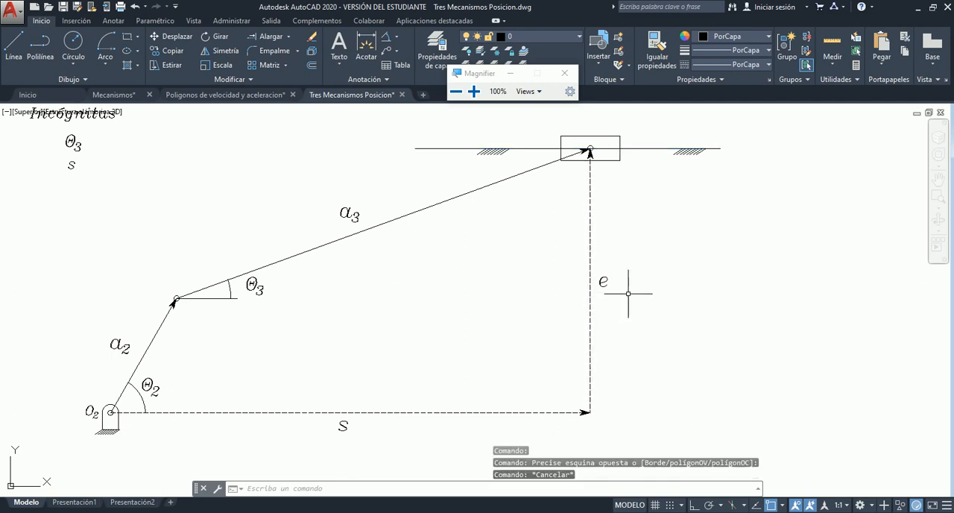
- Review the Parámetros entries a2, a3 and e in the data table against the full diagram
{"action": "scroll", "coordinate": [679, 291], "scroll_direction": "down", "scroll_amount": 2}
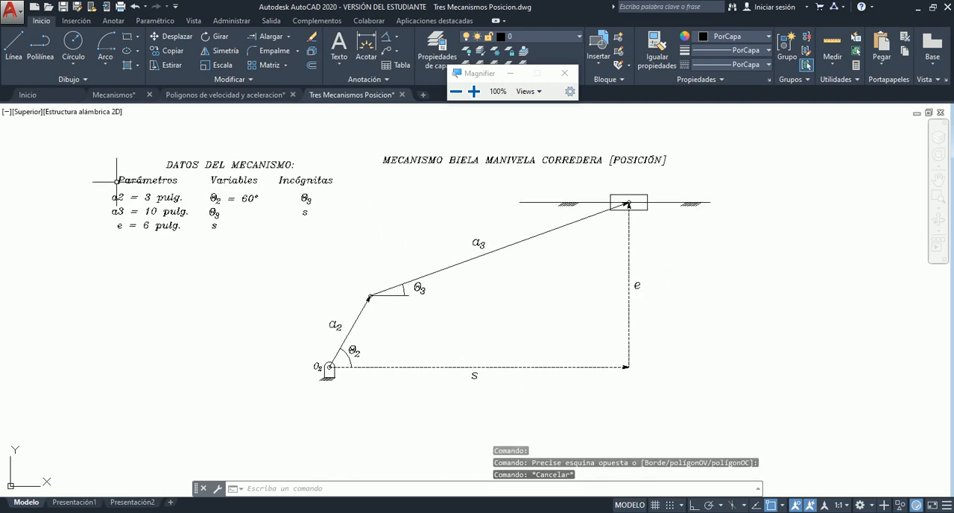
{"action": "scroll", "coordinate": [116, 180], "scroll_direction": "up", "scroll_amount": 4}
{"action": "scroll", "coordinate": [116, 180], "scroll_direction": "up", "scroll_amount": 2}
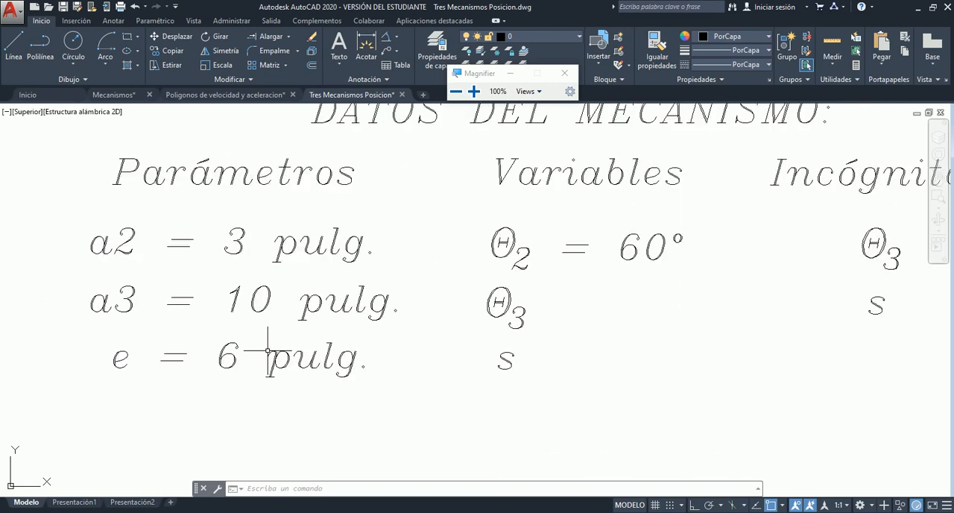
{"action": "scroll", "coordinate": [266, 356], "scroll_direction": "down", "scroll_amount": 4}
{"action": "scroll", "coordinate": [328, 332], "scroll_direction": "down", "scroll_amount": 5}
{"action": "scroll", "coordinate": [341, 322], "scroll_direction": "up", "scroll_amount": 3}
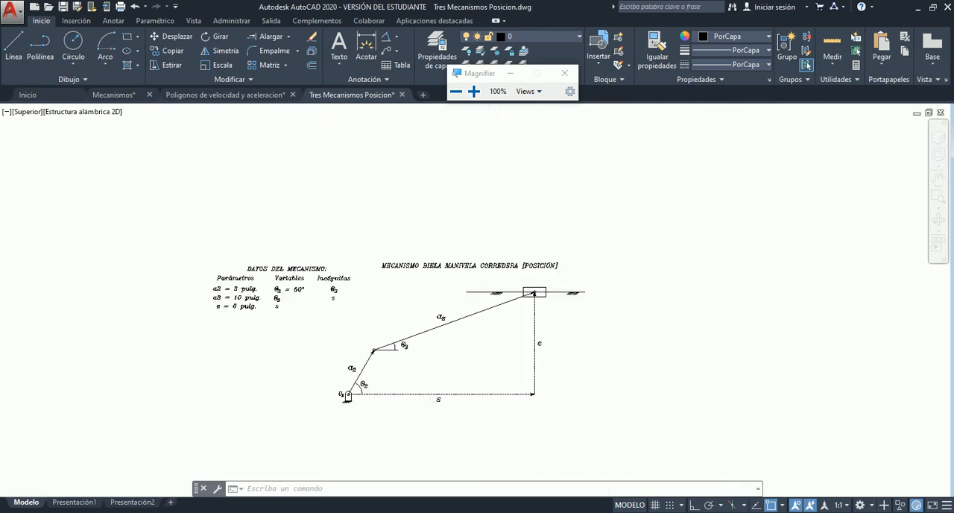
- Examine the Variables and Incógnitas columns and relate θ2, θ3 and s to the mechanism diagram
{"action": "scroll", "coordinate": [307, 343], "scroll_direction": "up", "scroll_amount": 2}
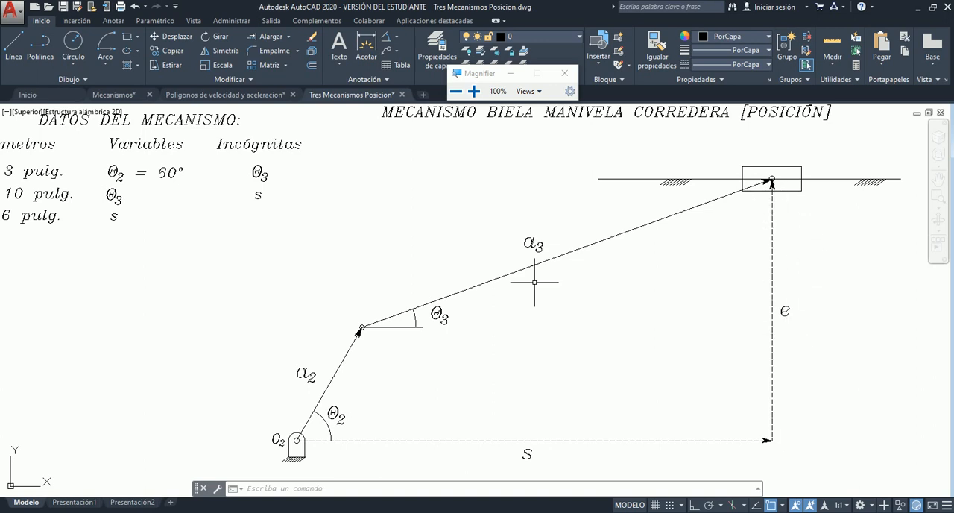
{"action": "scroll", "coordinate": [281, 239], "scroll_direction": "down", "scroll_amount": 2}
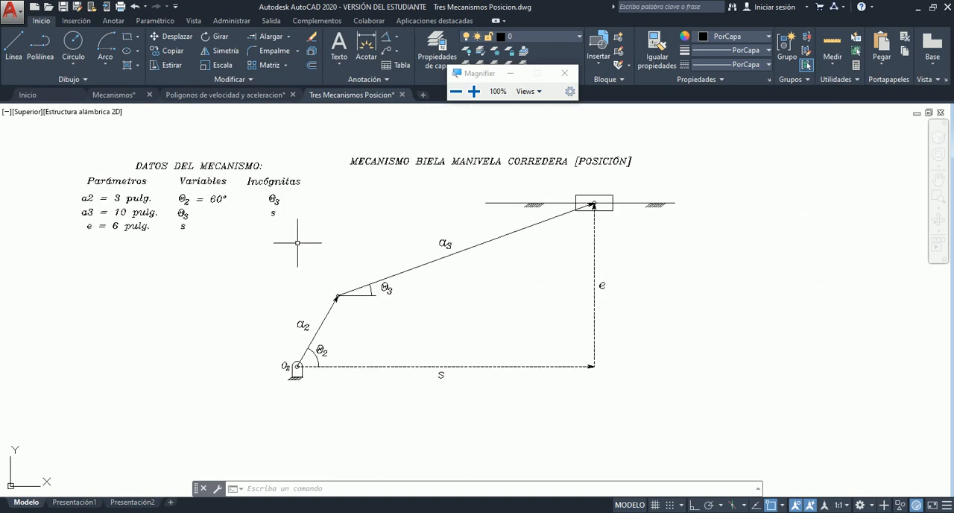
{"action": "scroll", "coordinate": [262, 252], "scroll_direction": "up", "scroll_amount": 2}
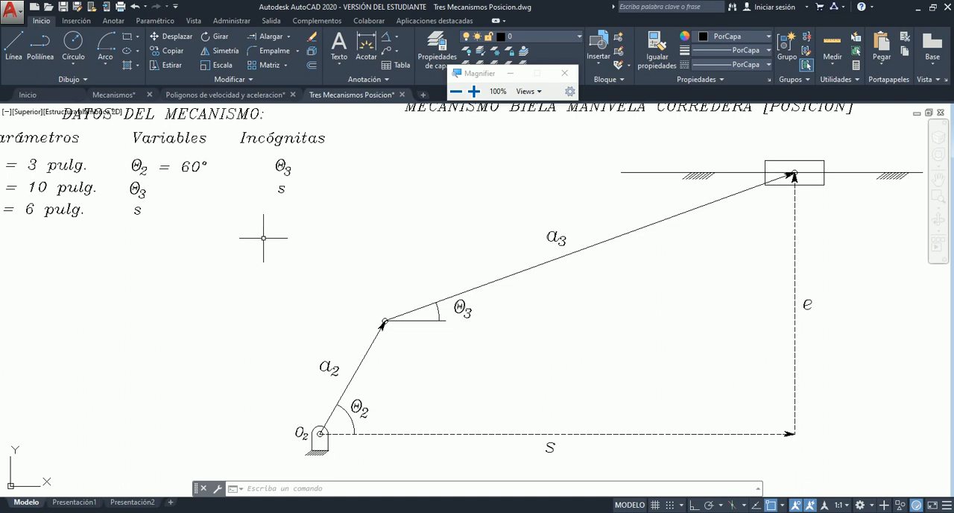
{"action": "scroll", "coordinate": [96, 113], "scroll_direction": "up", "scroll_amount": 1}
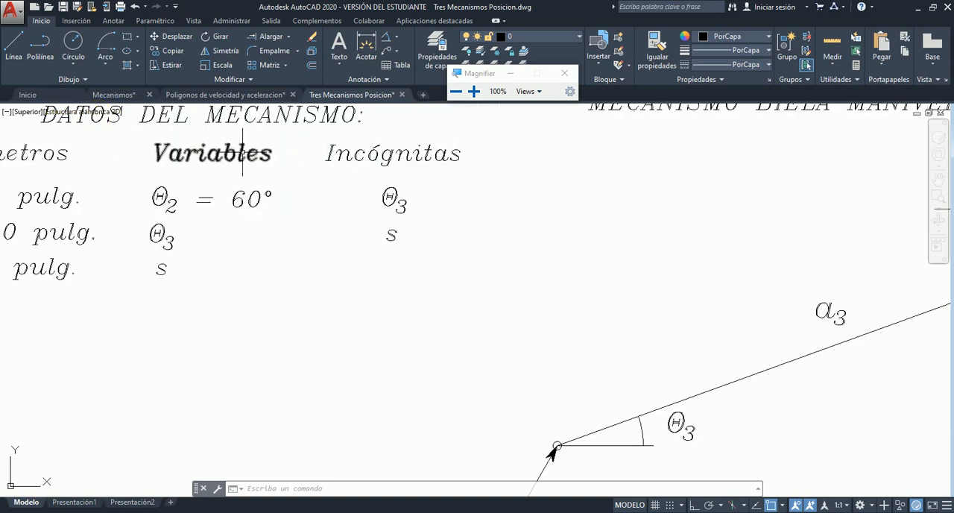
{"action": "scroll", "coordinate": [345, 230], "scroll_direction": "up", "scroll_amount": 4}
{"action": "scroll", "coordinate": [343, 231], "scroll_direction": "down", "scroll_amount": 6}
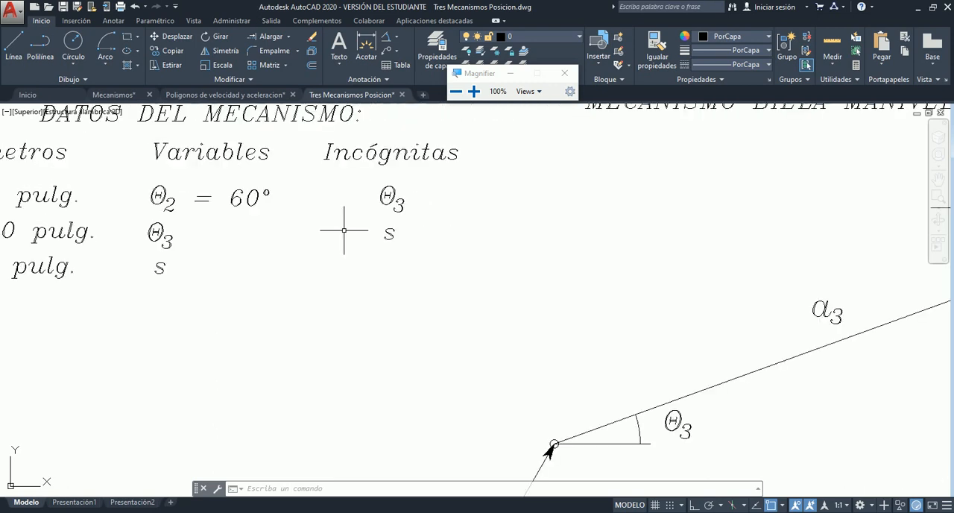
{"action": "scroll", "coordinate": [343, 230], "scroll_direction": "up", "scroll_amount": 1}
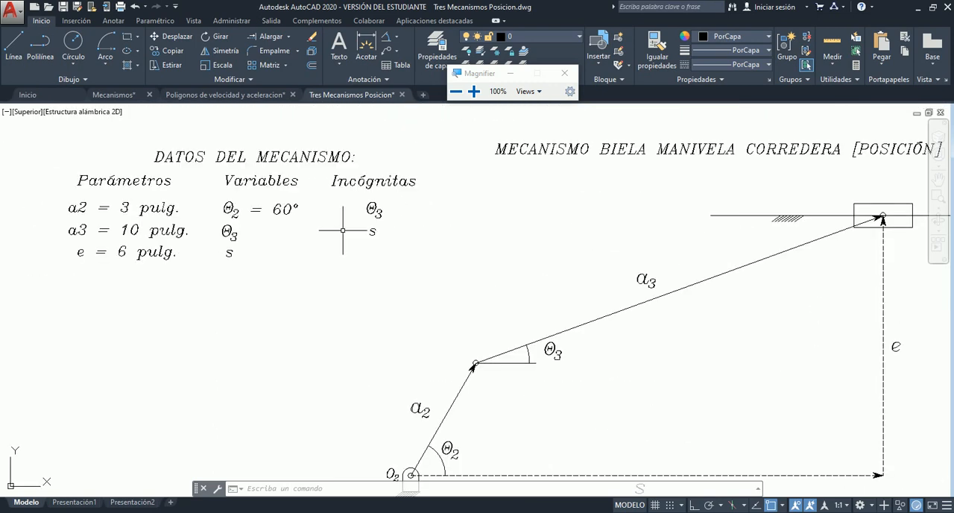
{"action": "scroll", "coordinate": [343, 231], "scroll_direction": "down", "scroll_amount": 2}
{"action": "scroll", "coordinate": [522, 315], "scroll_direction": "up", "scroll_amount": 6}
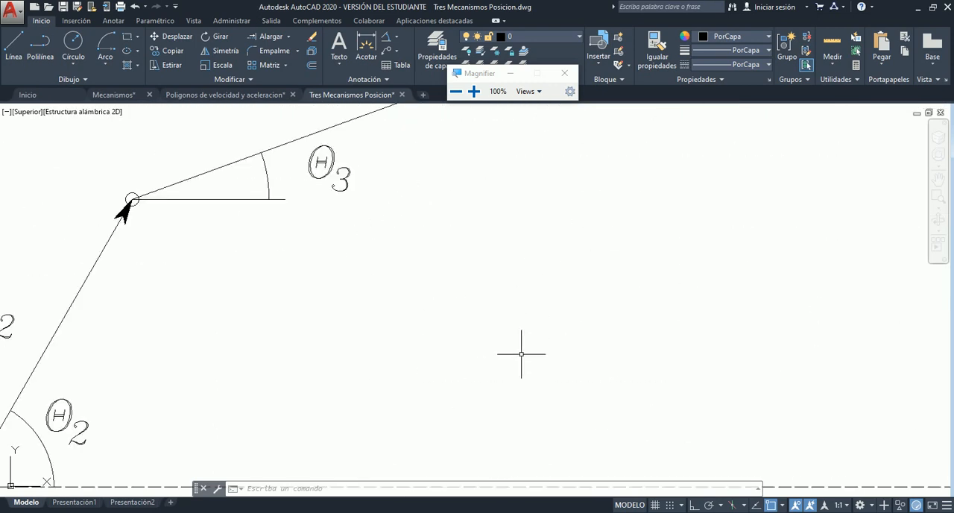
{"action": "scroll", "coordinate": [522, 354], "scroll_direction": "down", "scroll_amount": 6}
{"action": "scroll", "coordinate": [522, 347], "scroll_direction": "up", "scroll_amount": 2}
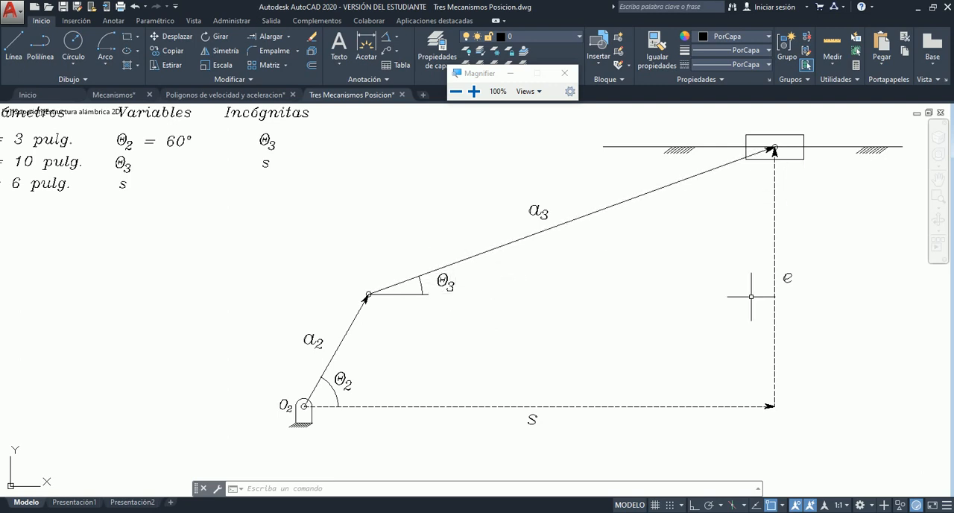
- Inspect the dashed displacement vector s and the rectangular slider block whose position it describes
{"action": "left_click", "coordinate": [665, 406]}
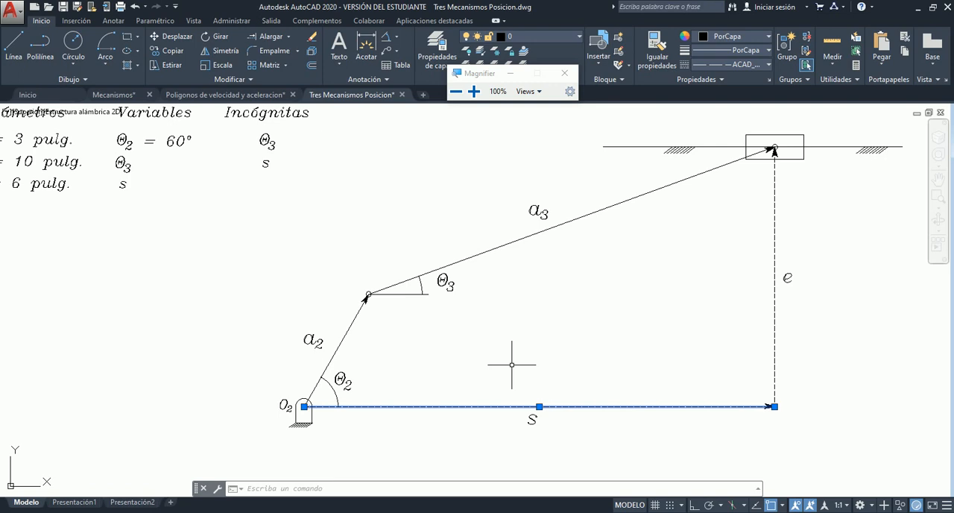
{"action": "key", "text": "Escape"}
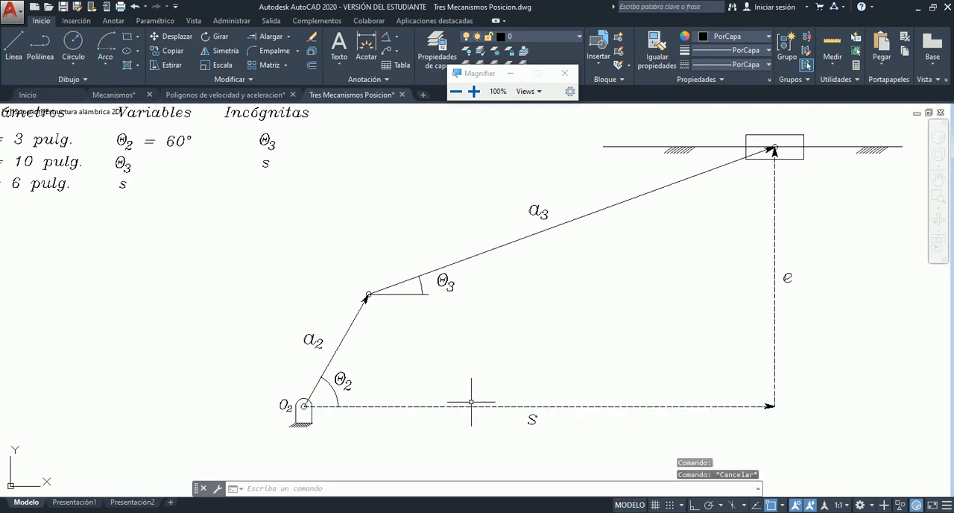
{"action": "left_click", "coordinate": [748, 138]}
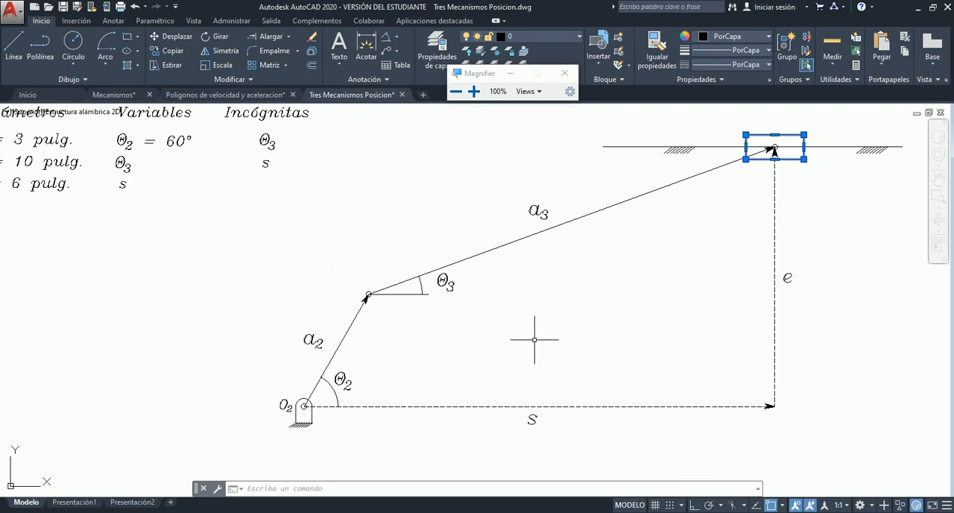
{"action": "key", "text": "Escape"}
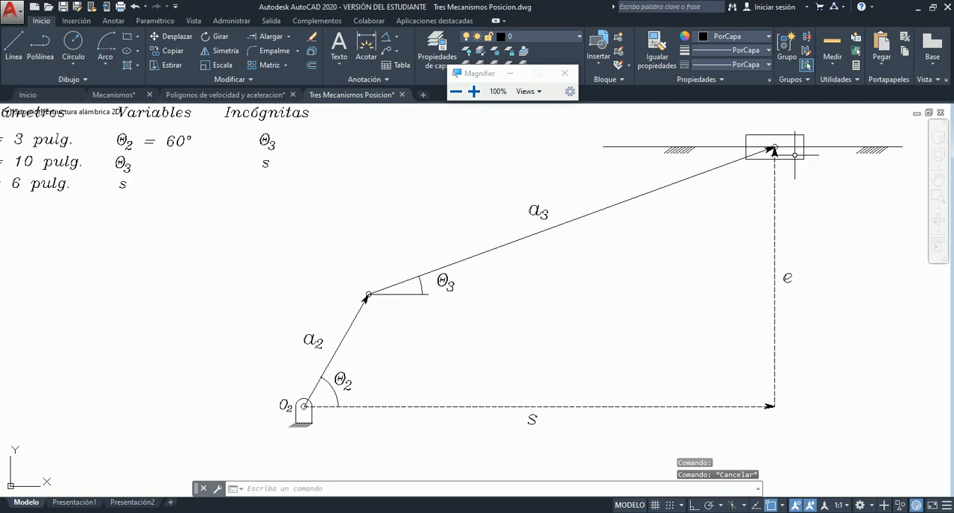
{"action": "left_click", "coordinate": [485, 496]}
{"action": "left_click", "coordinate": [541, 406]}
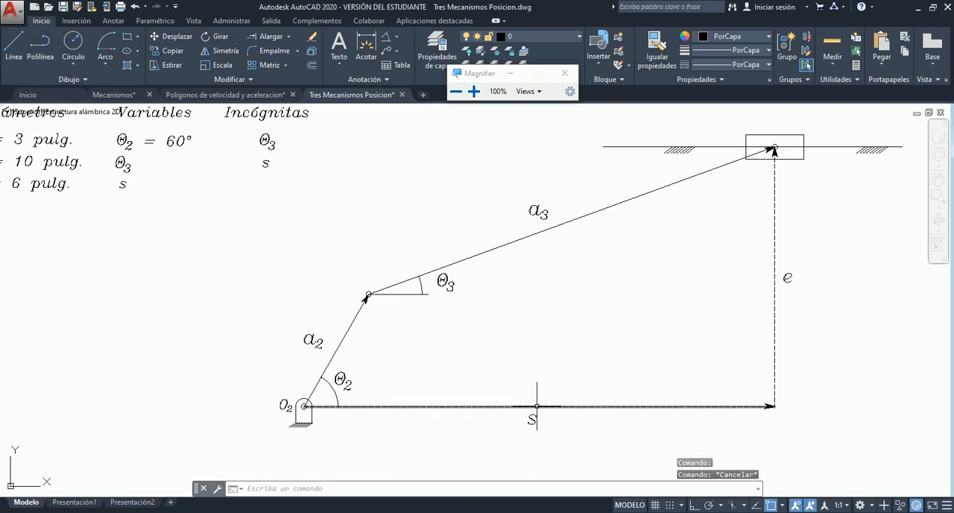
{"action": "key", "text": "Escape"}
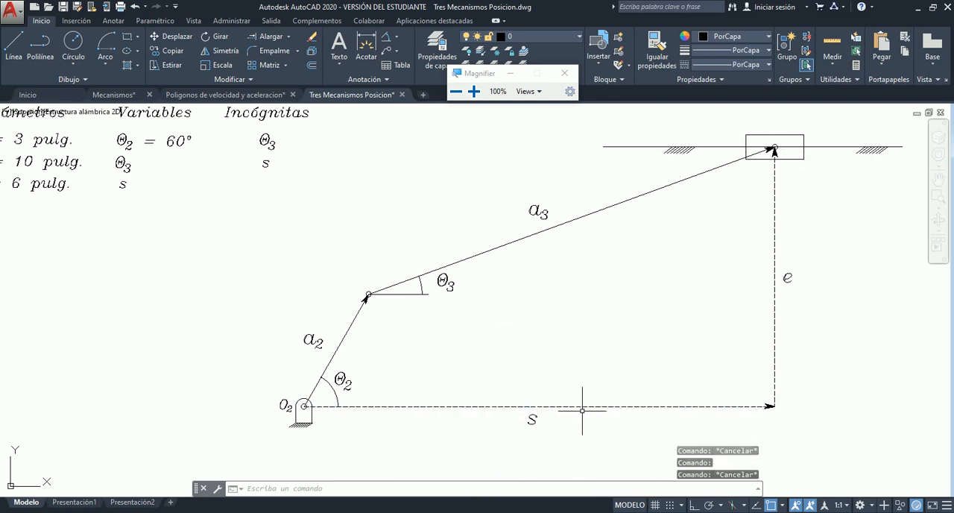
- Highlight the dashed vector s and relate it to the Variables and Incógnitas entries in the data table
{"action": "left_click", "coordinate": [583, 407]}
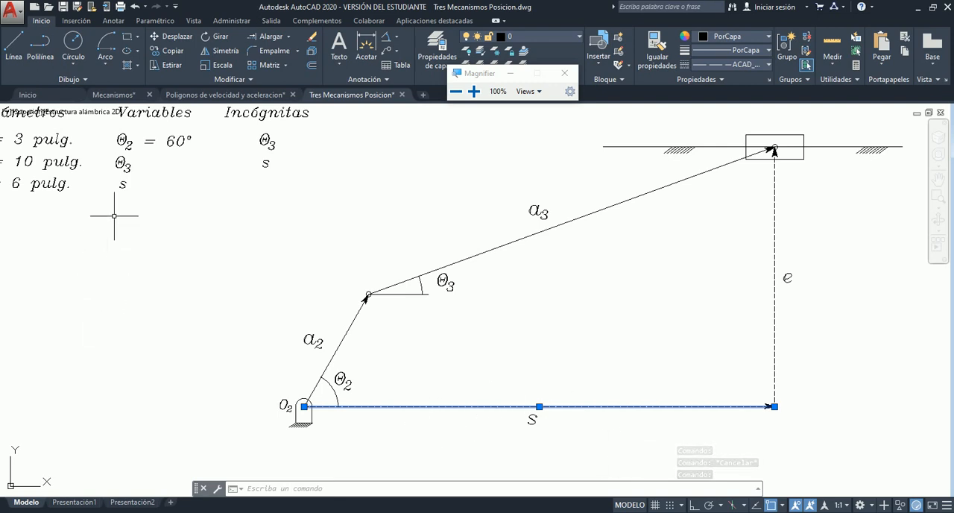
{"action": "scroll", "coordinate": [499, 197], "scroll_direction": "down", "scroll_amount": 3}
{"action": "scroll", "coordinate": [346, 144], "scroll_direction": "up", "scroll_amount": 8}
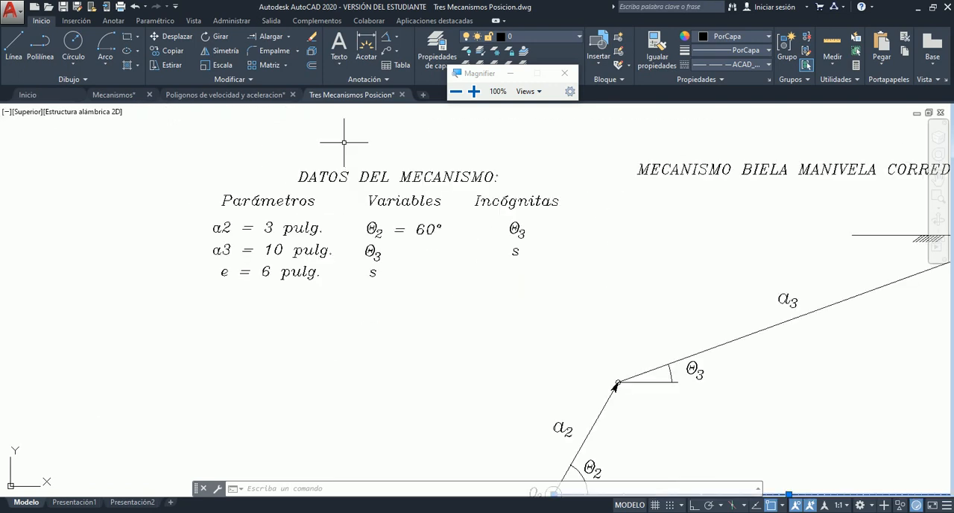
{"action": "scroll", "coordinate": [379, 220], "scroll_direction": "down", "scroll_amount": 6}
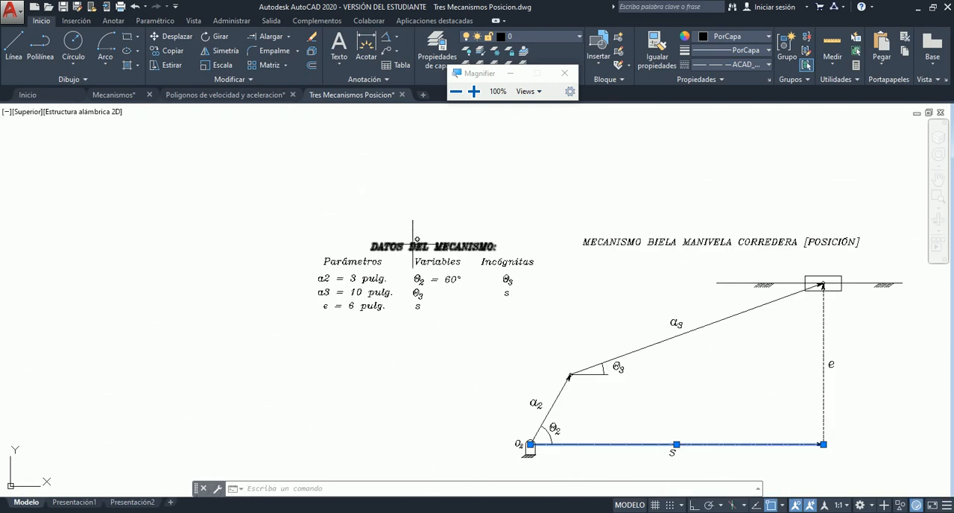
{"action": "scroll", "coordinate": [441, 300], "scroll_direction": "up", "scroll_amount": 3}
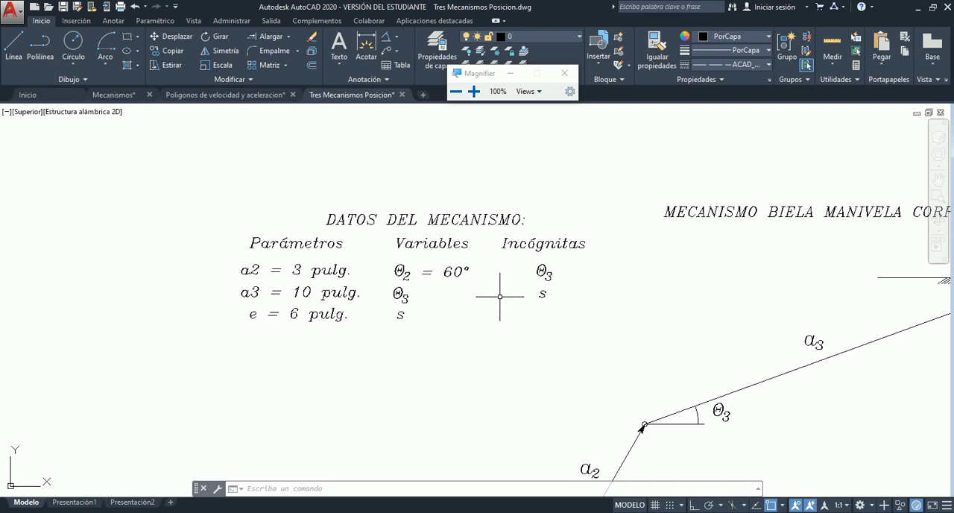
{"action": "scroll", "coordinate": [530, 299], "scroll_direction": "down", "scroll_amount": 2}
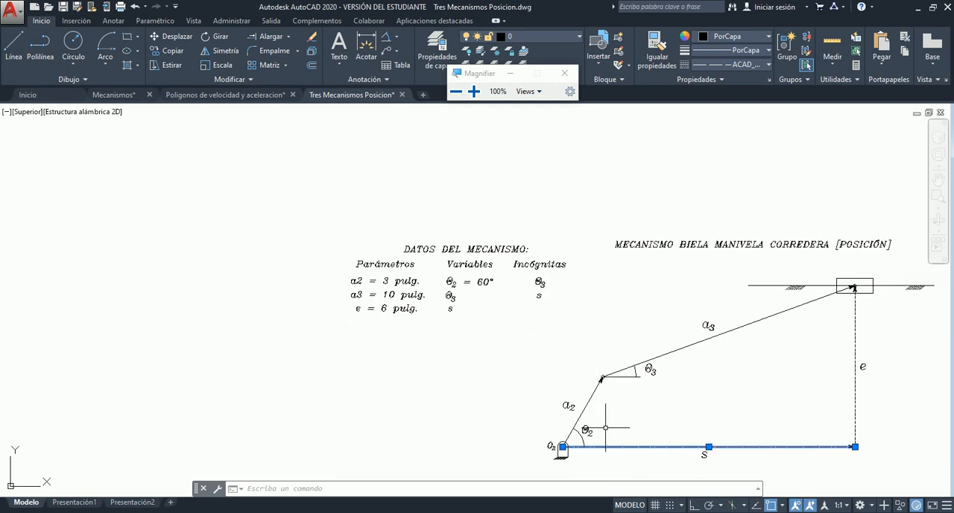
{"action": "scroll", "coordinate": [604, 430], "scroll_direction": "up", "scroll_amount": 2}
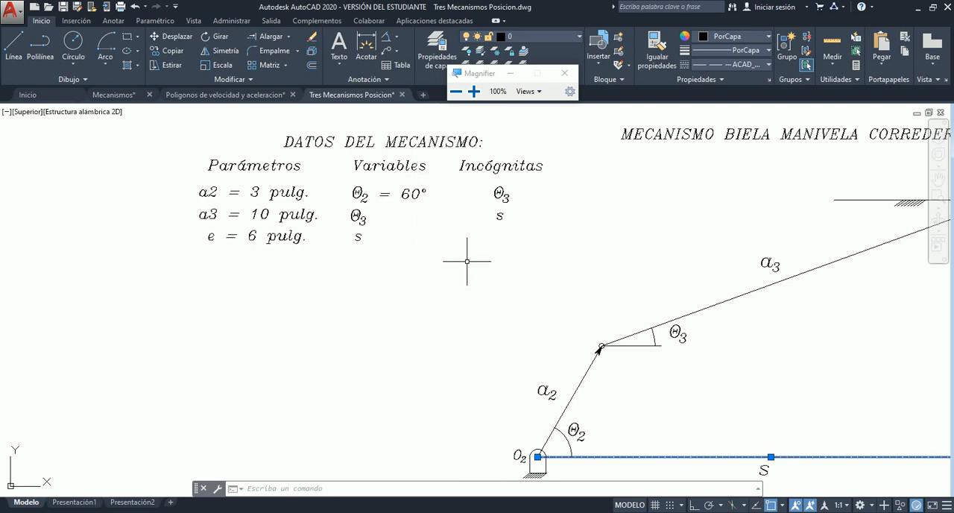
{"action": "key", "text": "Escape"}
- Examine the four-bar and two-loop mechanism drawings with their data tables in comparison with the crank-slider drawing
{"action": "scroll", "coordinate": [426, 245], "scroll_direction": "down", "scroll_amount": 5}
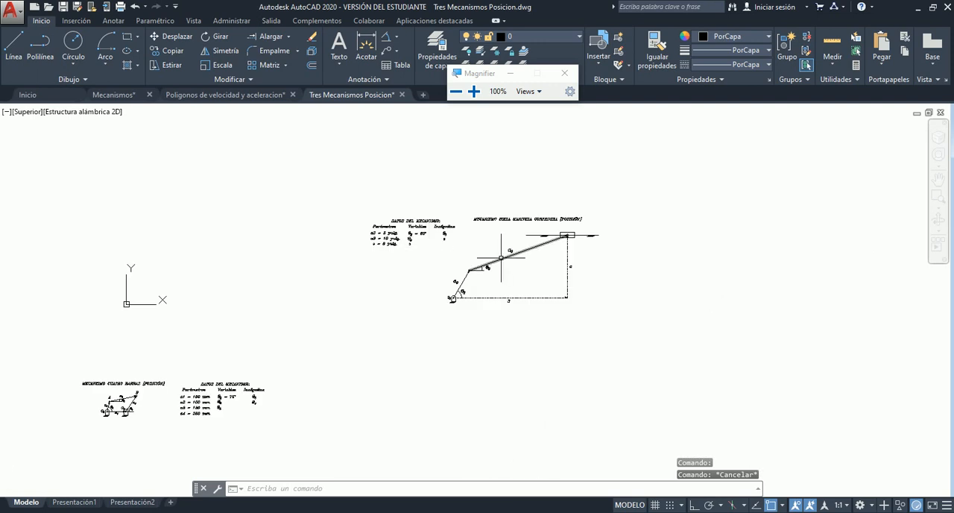
{"action": "scroll", "coordinate": [519, 258], "scroll_direction": "up", "scroll_amount": 3}
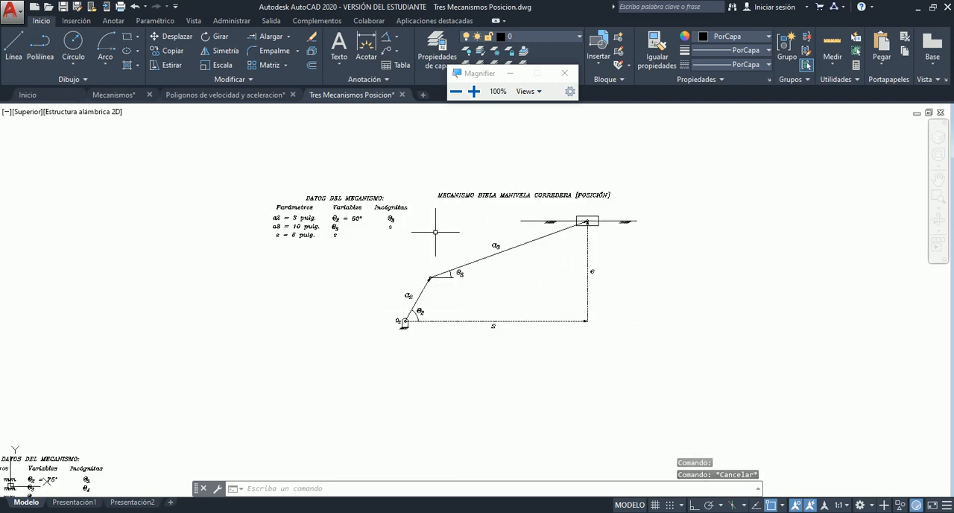
{"action": "scroll", "coordinate": [436, 228], "scroll_direction": "up", "scroll_amount": 2}
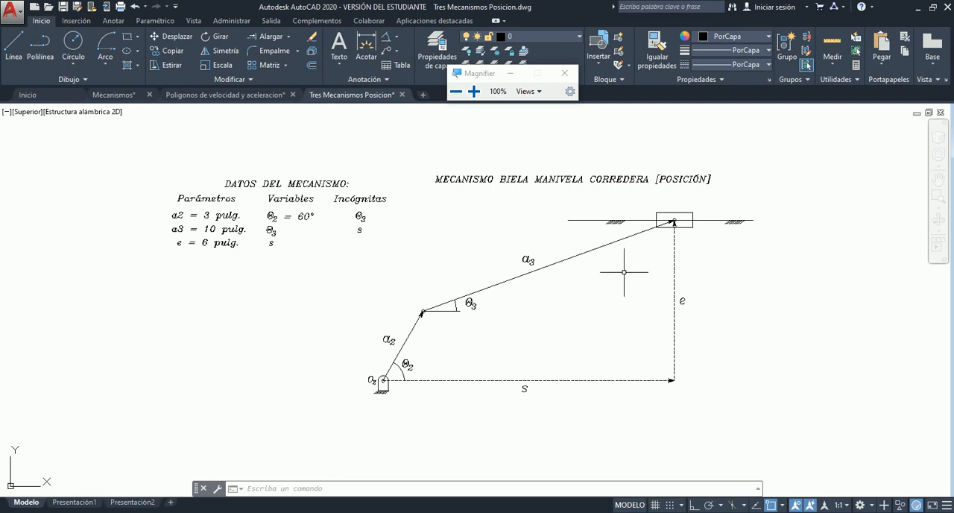
{"action": "scroll", "coordinate": [630, 258], "scroll_direction": "down", "scroll_amount": 5}
{"action": "scroll", "coordinate": [221, 422], "scroll_direction": "up", "scroll_amount": 4}
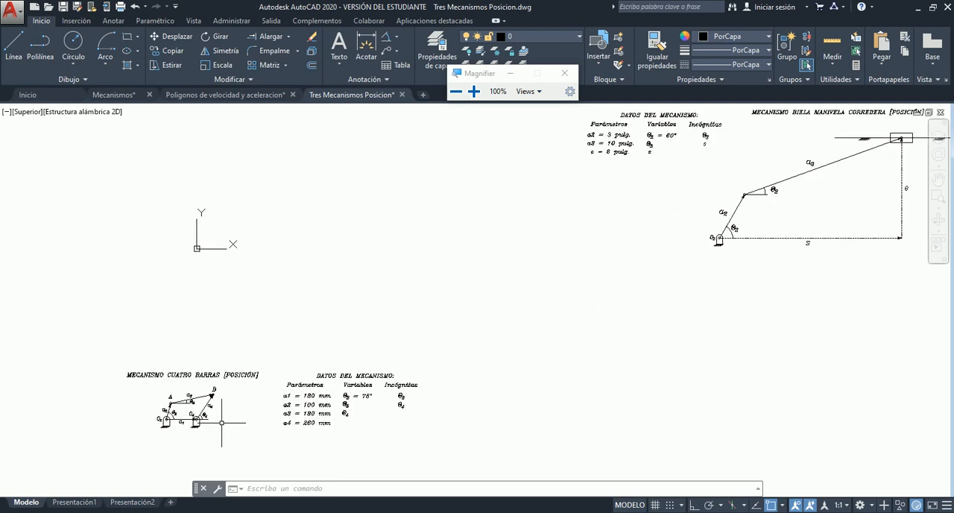
{"action": "scroll", "coordinate": [199, 435], "scroll_direction": "up", "scroll_amount": 2}
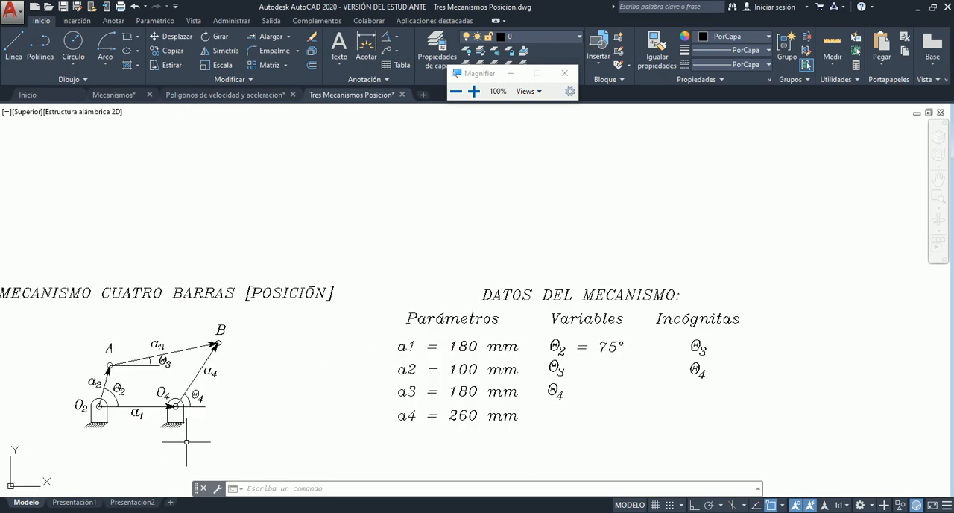
{"action": "scroll", "coordinate": [309, 347], "scroll_direction": "down", "scroll_amount": 5}
{"action": "scroll", "coordinate": [158, 325], "scroll_direction": "down", "scroll_amount": 1}
{"action": "scroll", "coordinate": [158, 325], "scroll_direction": "up", "scroll_amount": 6}
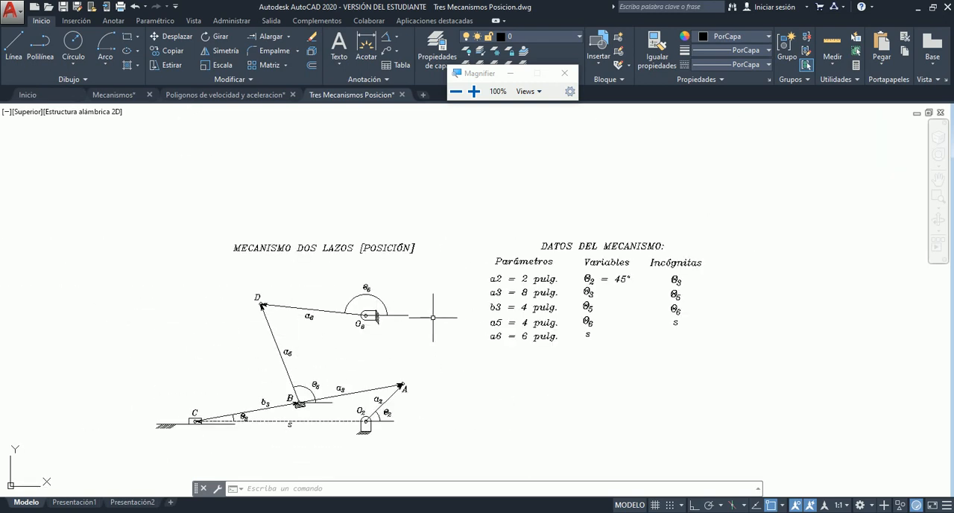
{"action": "scroll", "coordinate": [432, 317], "scroll_direction": "down", "scroll_amount": 4}
{"action": "scroll", "coordinate": [710, 356], "scroll_direction": "up", "scroll_amount": 4}
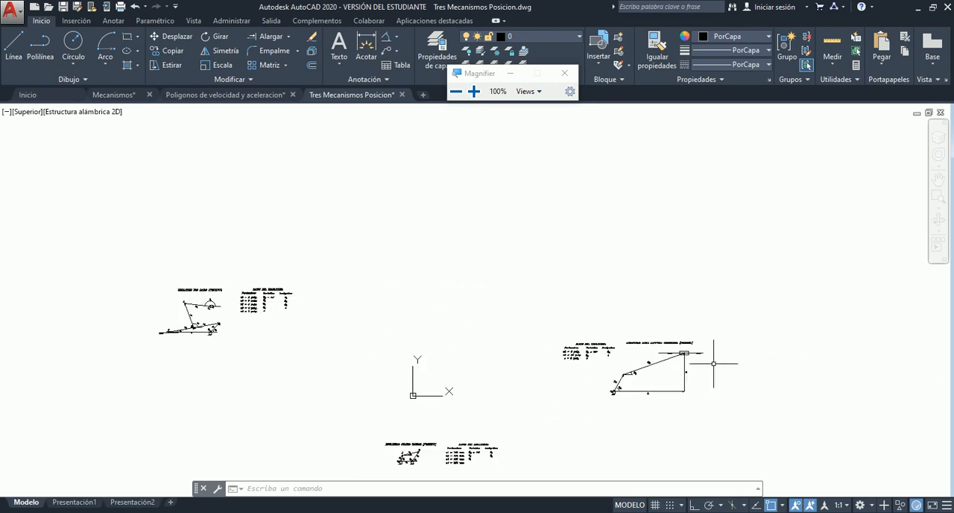
{"action": "scroll", "coordinate": [705, 370], "scroll_direction": "up", "scroll_amount": 4}
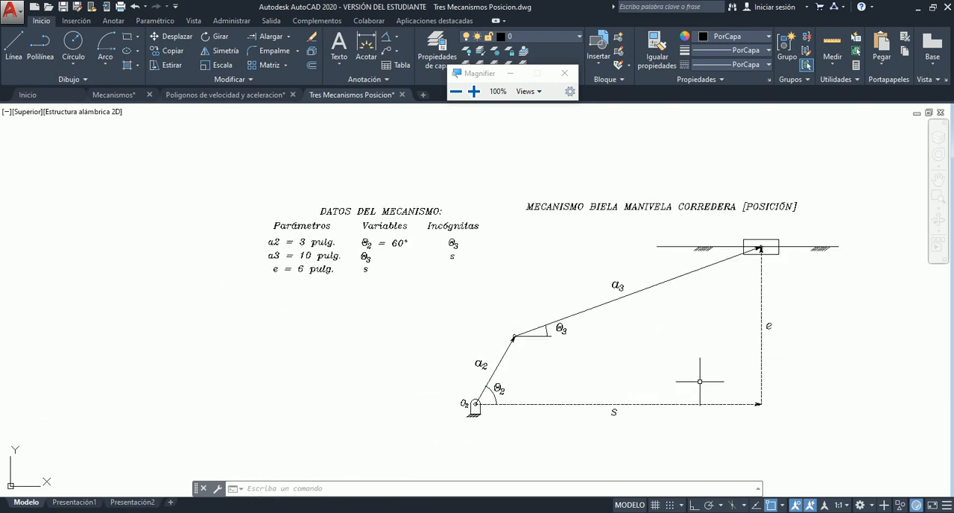
- Frame the crank-slider diagram and its data table together with a zoom window
{"action": "left_click", "coordinate": [939, 196]}
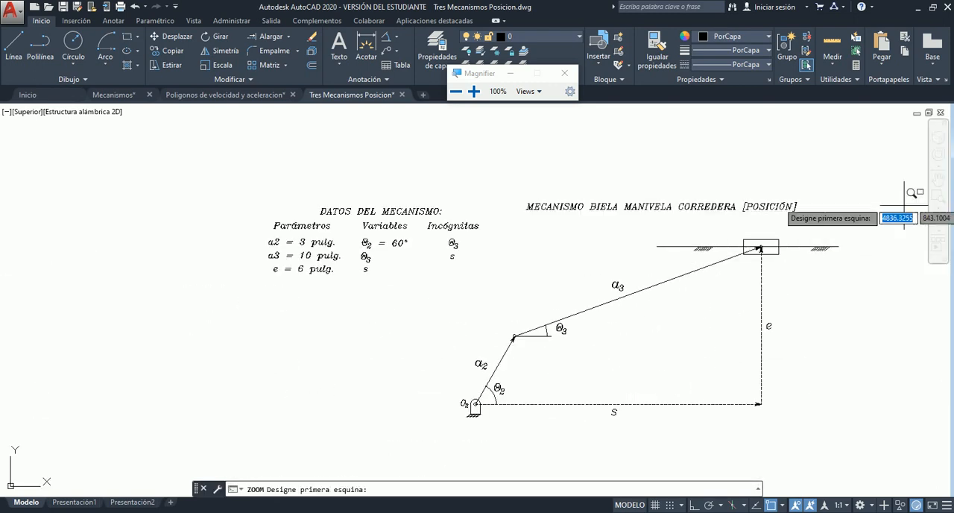
{"action": "left_click", "coordinate": [250, 191]}
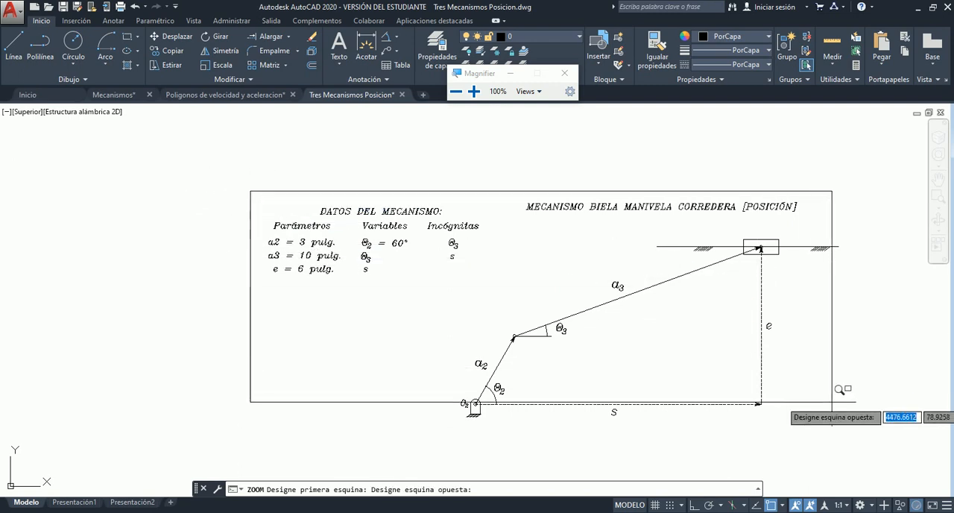
{"action": "left_click", "coordinate": [854, 424]}
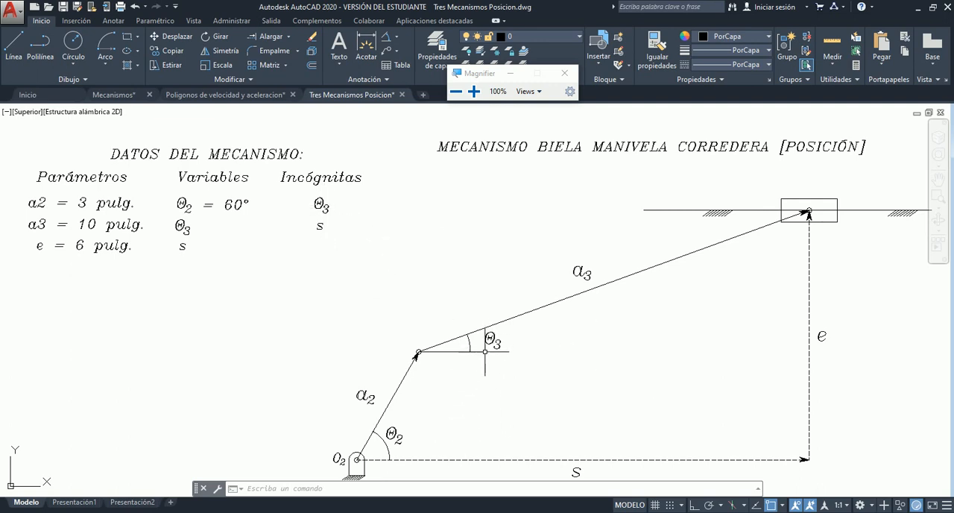
- Highlight link a3 and the offset label e in the crank-slider diagram
{"action": "left_click", "coordinate": [642, 273]}
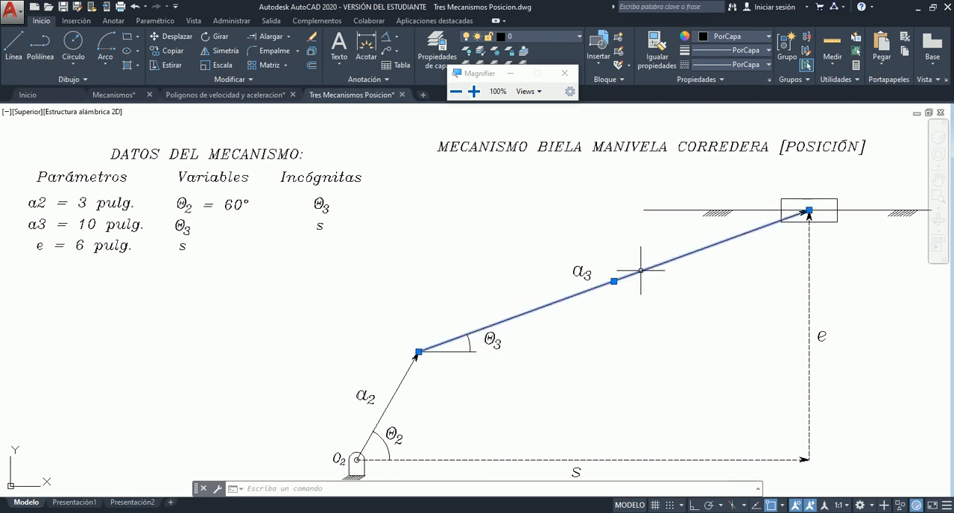
{"action": "key", "text": "Escape"}
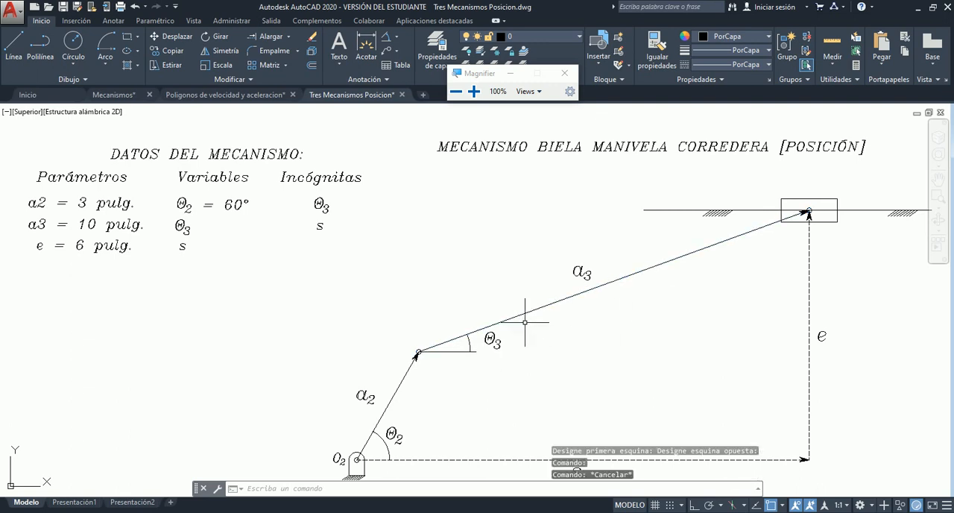
{"action": "left_click", "coordinate": [823, 336]}
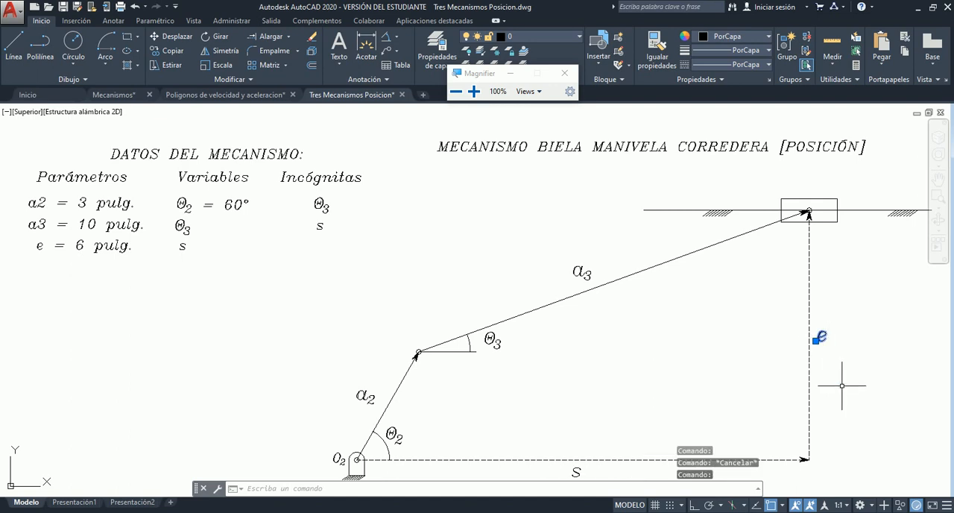
{"action": "key", "text": "Escape"}
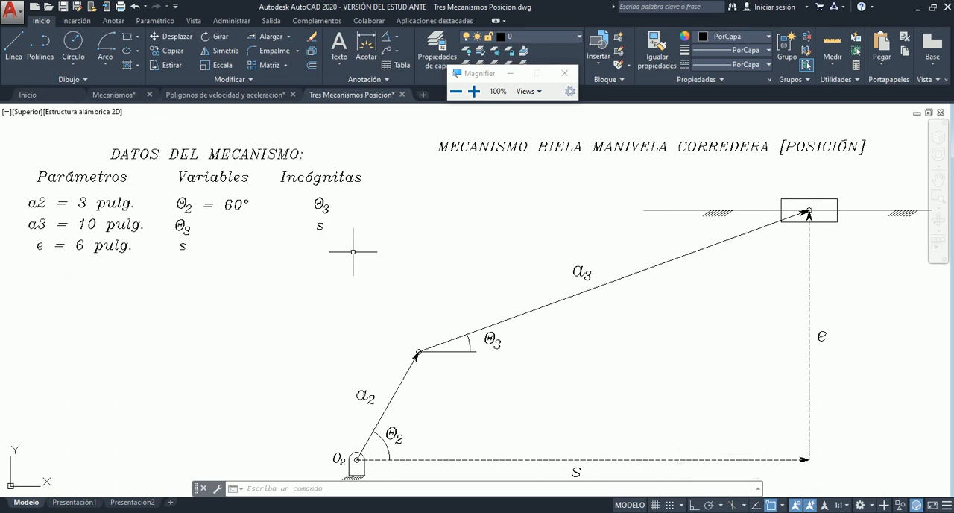
- Highlight the horizontal reference line and link a3 as the two sides of angle θ3
{"action": "scroll", "coordinate": [353, 252], "scroll_direction": "down", "scroll_amount": 2}
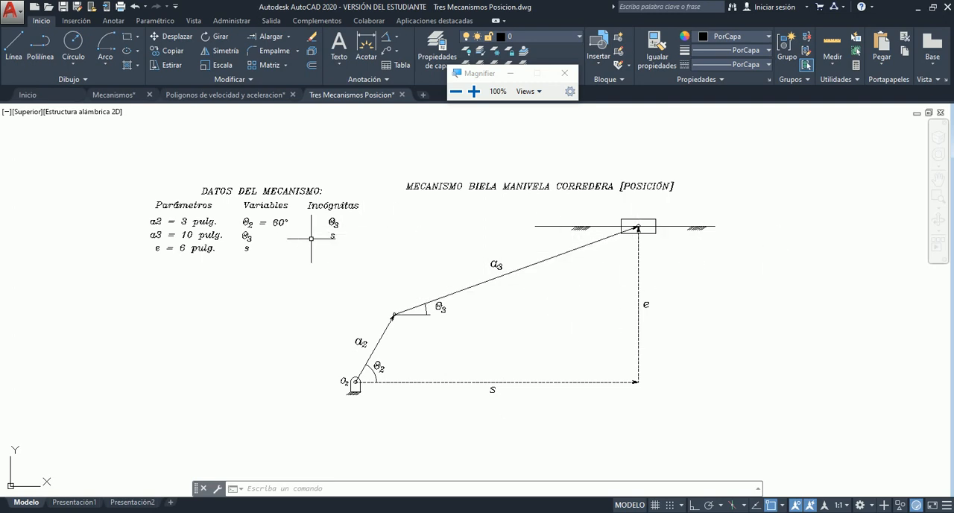
{"action": "scroll", "coordinate": [537, 290], "scroll_direction": "up", "scroll_amount": 2}
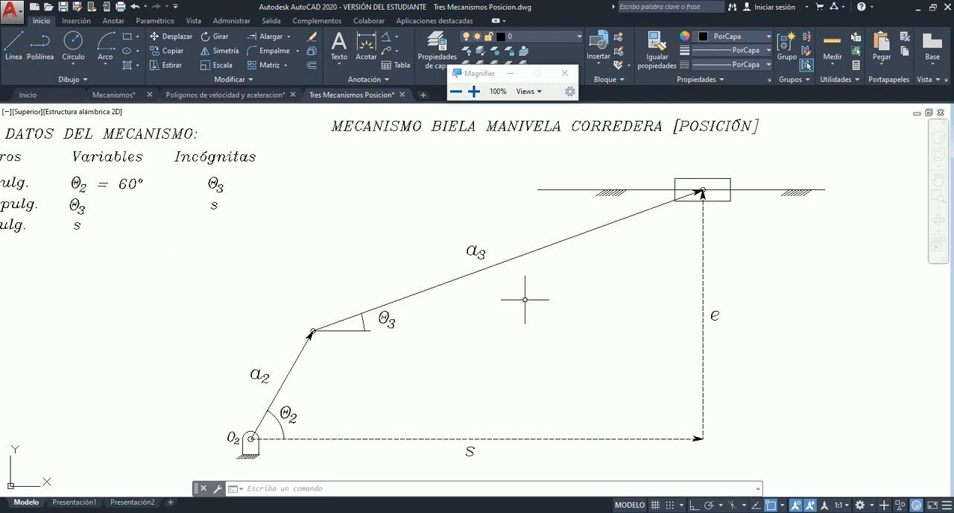
{"action": "scroll", "coordinate": [356, 320], "scroll_direction": "up", "scroll_amount": 4}
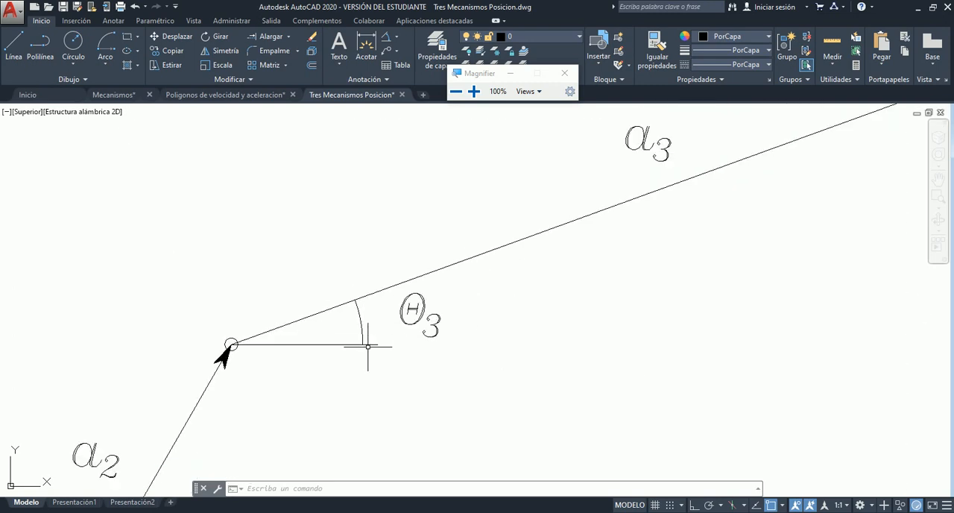
{"action": "left_click", "coordinate": [369, 344]}
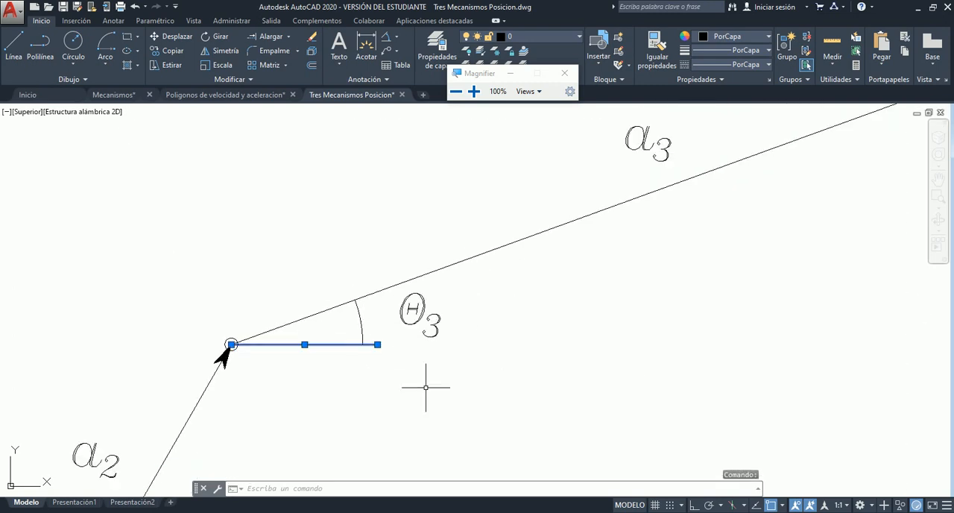
{"action": "key", "text": "Escape"}
{"action": "left_click", "coordinate": [443, 268]}
{"action": "scroll", "coordinate": [451, 318], "scroll_direction": "down", "scroll_amount": 3}
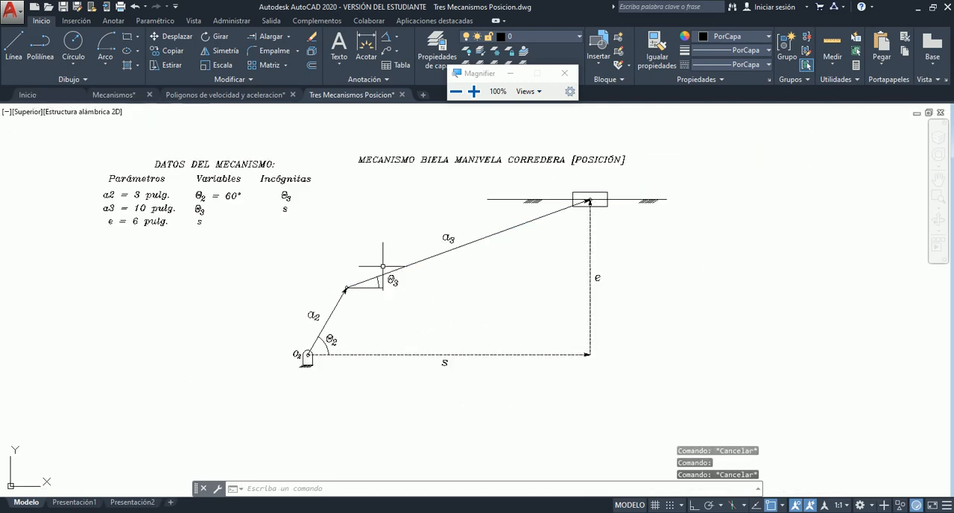
- Highlight the dashed horizontal line s as the slider's unknown displacement
{"action": "scroll", "coordinate": [471, 390], "scroll_direction": "up", "scroll_amount": 5}
{"action": "left_click", "coordinate": [471, 394]}
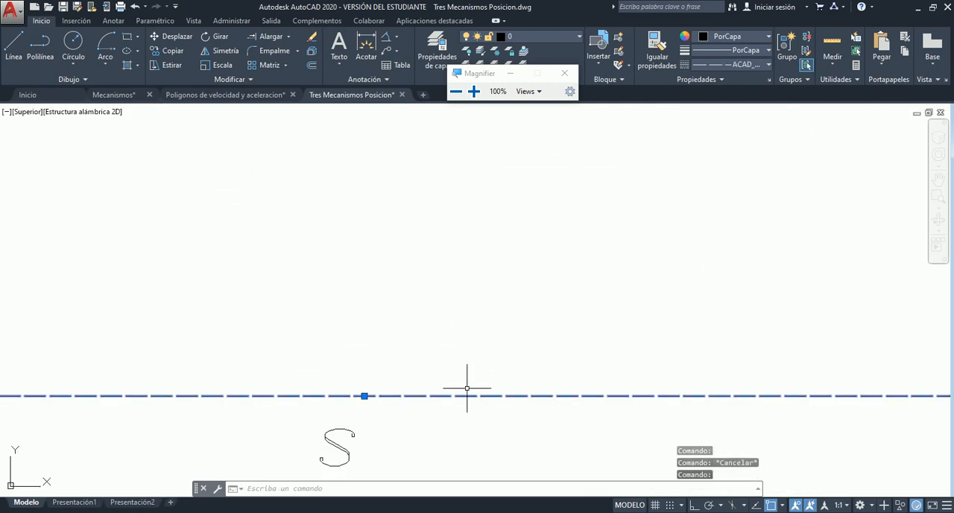
{"action": "scroll", "coordinate": [437, 301], "scroll_direction": "down", "scroll_amount": 5}
{"action": "scroll", "coordinate": [471, 347], "scroll_direction": "up", "scroll_amount": 2}
{"action": "key", "text": "Escape"}
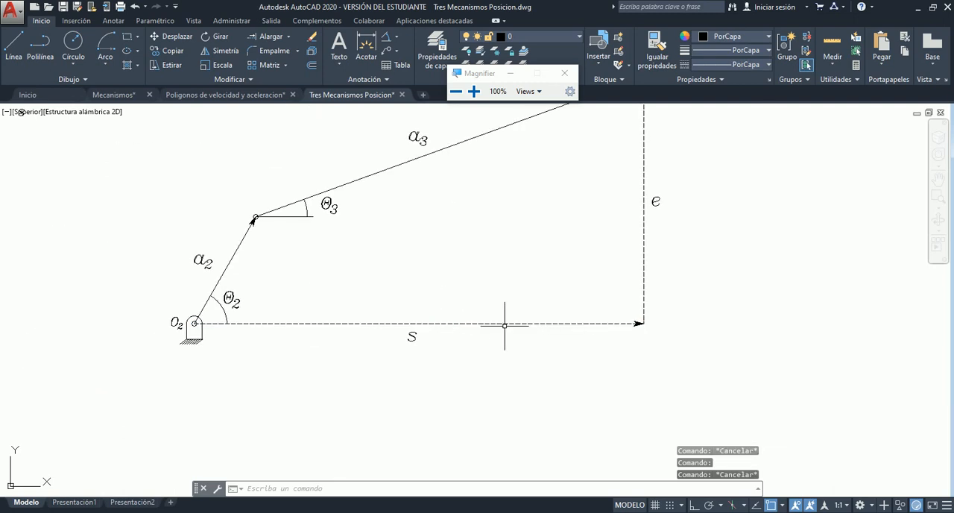
- Review the Parámetros, Variables and Incógnitas columns of the crank-slider data table
{"action": "scroll", "coordinate": [503, 322], "scroll_direction": "up", "scroll_amount": 3}
{"action": "scroll", "coordinate": [497, 313], "scroll_direction": "down", "scroll_amount": 1}
{"action": "scroll", "coordinate": [502, 317], "scroll_direction": "down", "scroll_amount": 5}
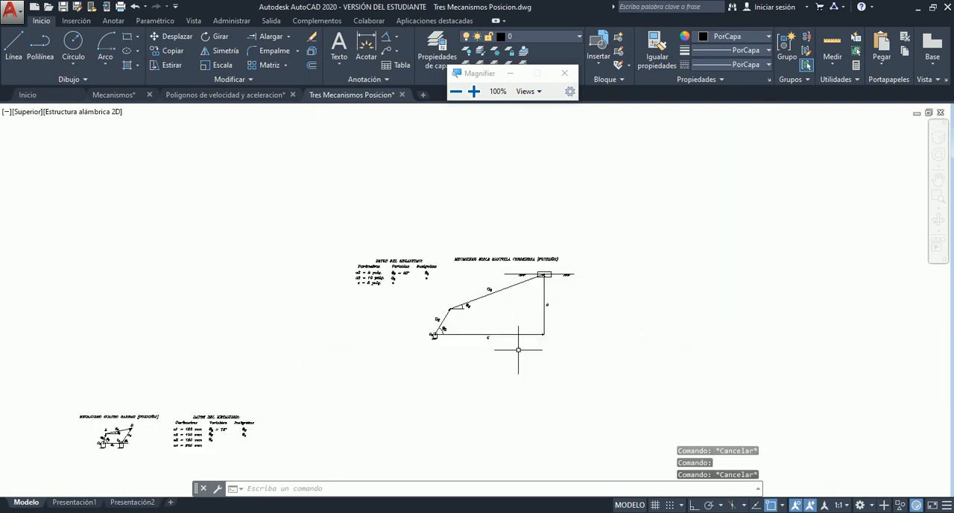
{"action": "scroll", "coordinate": [378, 255], "scroll_direction": "up", "scroll_amount": 8}
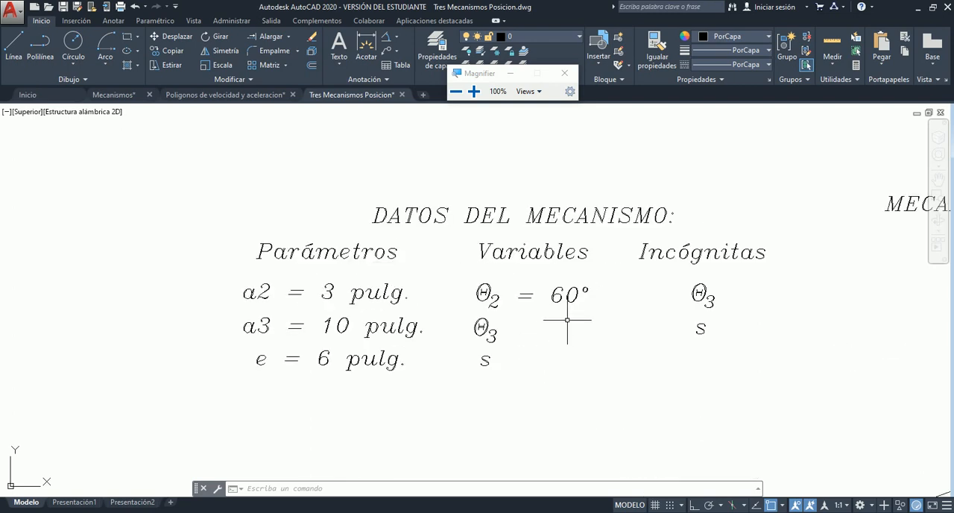
{"action": "scroll", "coordinate": [585, 321], "scroll_direction": "down", "scroll_amount": 5}
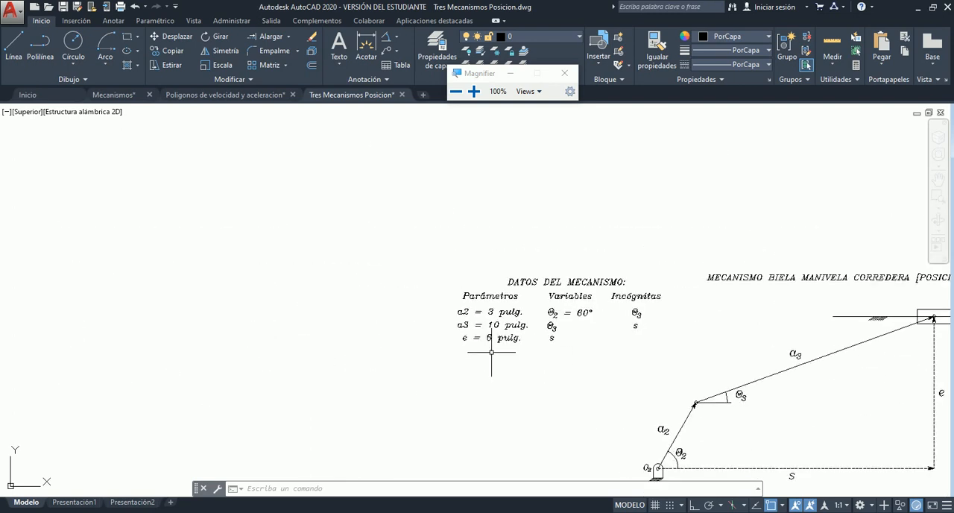
{"action": "scroll", "coordinate": [370, 367], "scroll_direction": "up", "scroll_amount": 3}
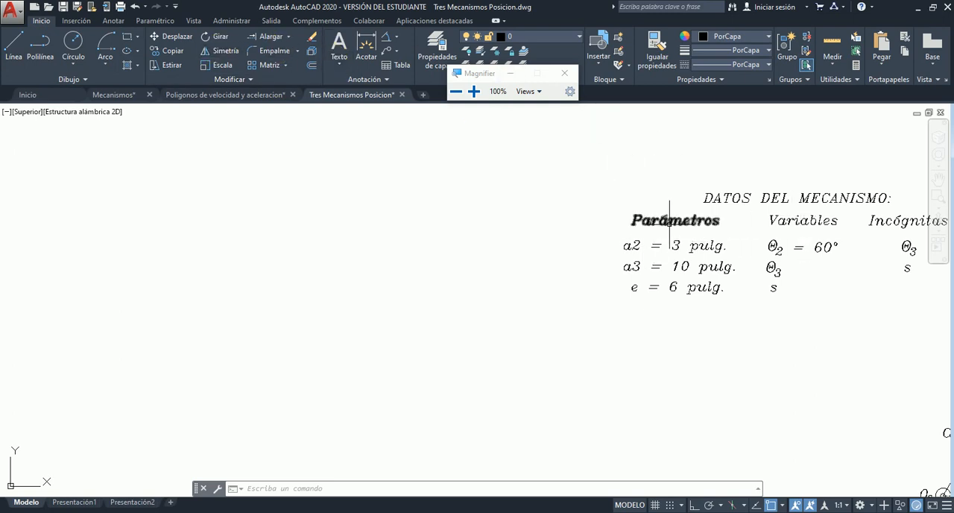
- Copy the text "a2 = 3 pulg." from the Parámetros column into the empty space beside the data table
{"action": "left_click", "coordinate": [634, 246]}
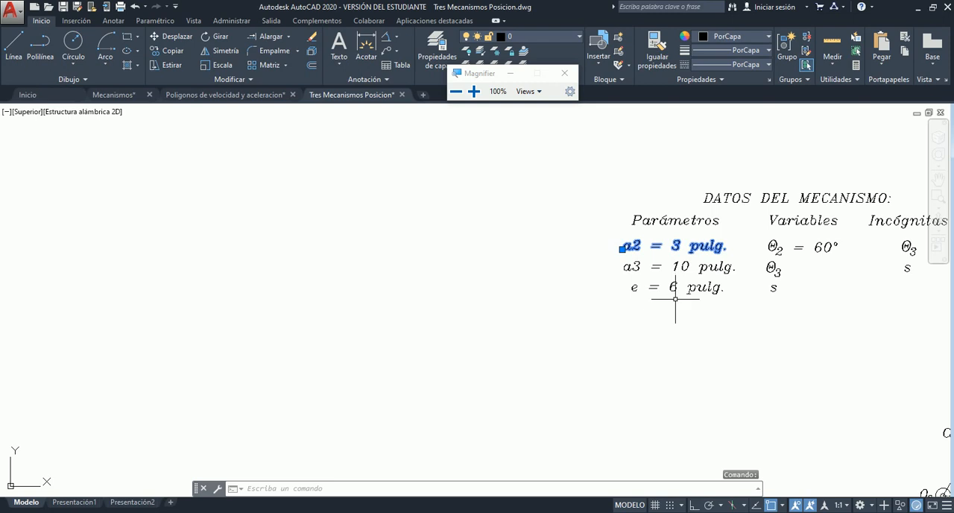
{"action": "key", "text": "ctrl+c"}
{"action": "key", "text": "ctrl+v"}
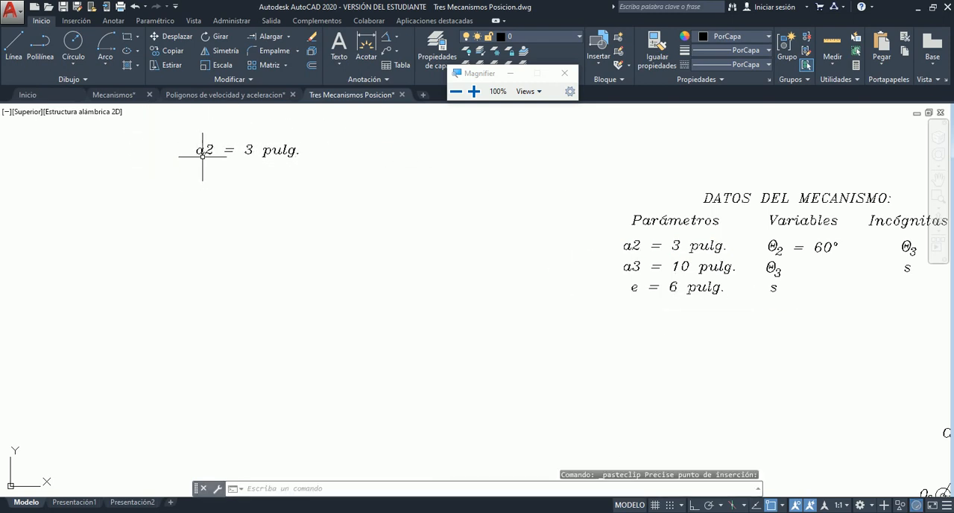
{"action": "left_click", "coordinate": [202, 156]}
- Rewrite the copied text as the drawing scale "1 pulg. = 100 u.l."
{"action": "double_click", "coordinate": [269, 170]}
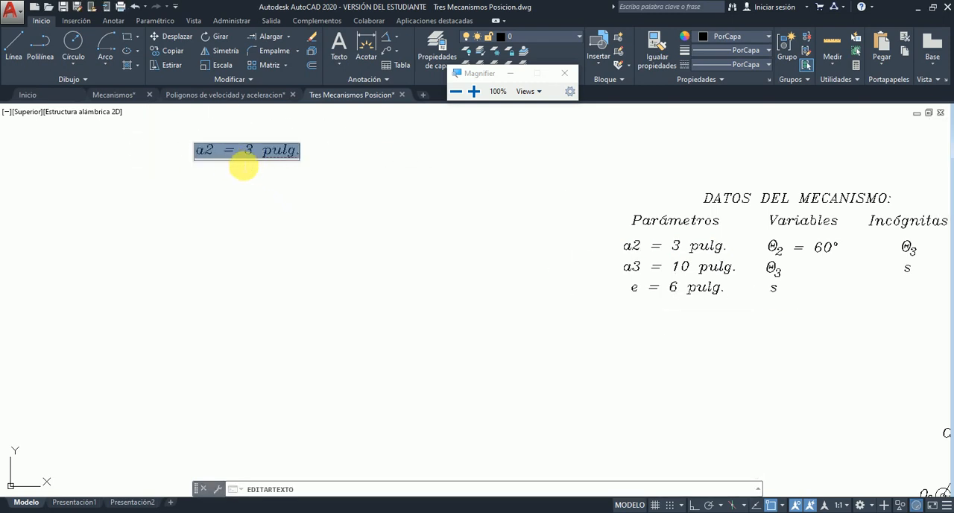
{"action": "type", "text": "1 pu"}
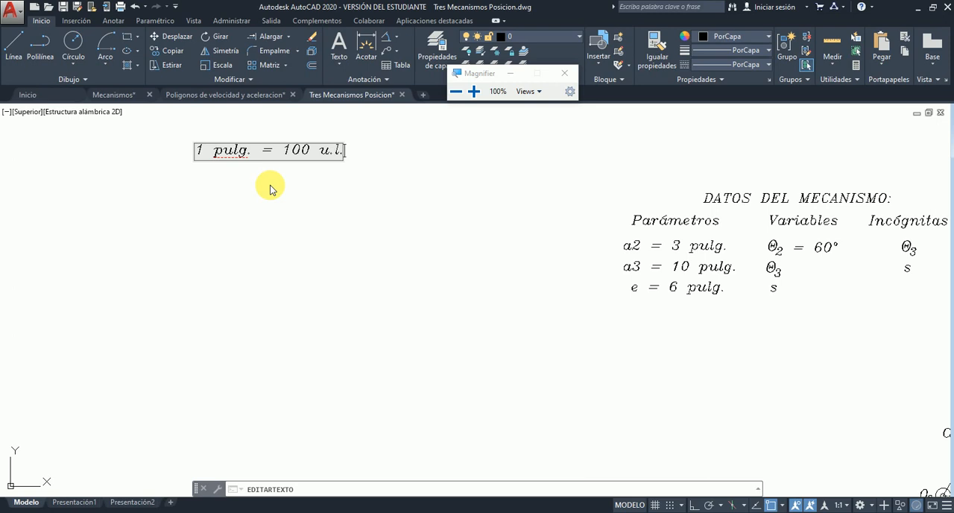
{"action": "left_click", "coordinate": [271, 189]}
{"action": "key", "text": "Escape"}
- Draw link a2 below the scale note as a single line 300 units long at 60° from the horizontal
{"action": "scroll", "coordinate": [453, 178], "scroll_direction": "down", "scroll_amount": 2}
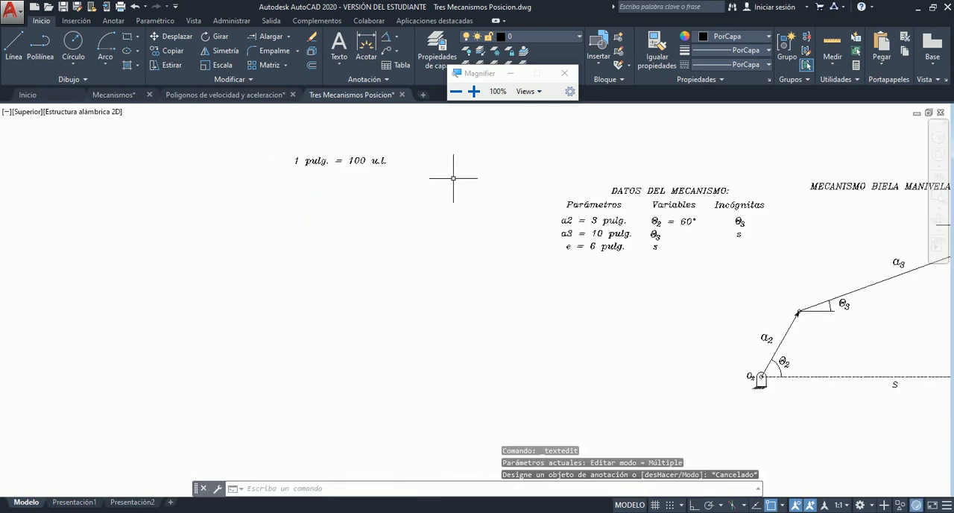
{"action": "scroll", "coordinate": [250, 170], "scroll_direction": "up", "scroll_amount": 4}
{"action": "scroll", "coordinate": [262, 168], "scroll_direction": "down", "scroll_amount": 1}
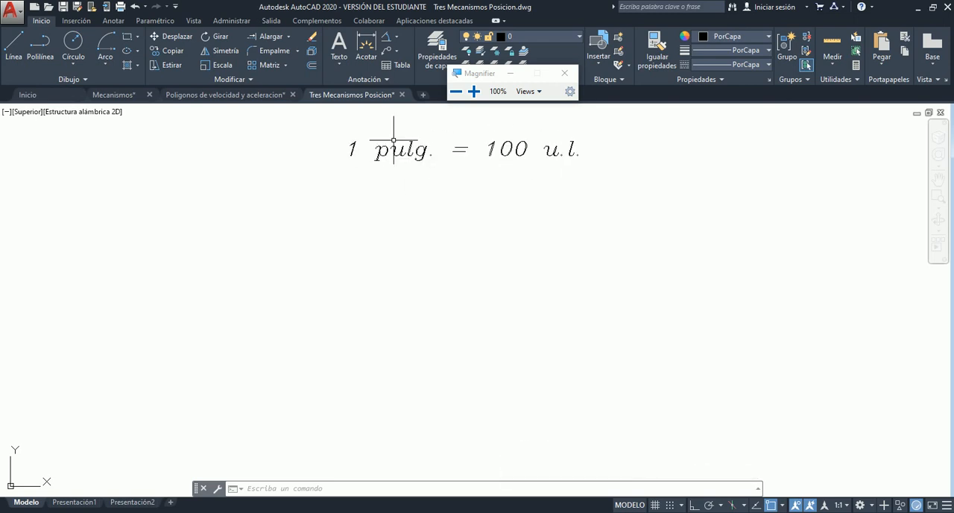
{"action": "scroll", "coordinate": [445, 218], "scroll_direction": "down", "scroll_amount": 2}
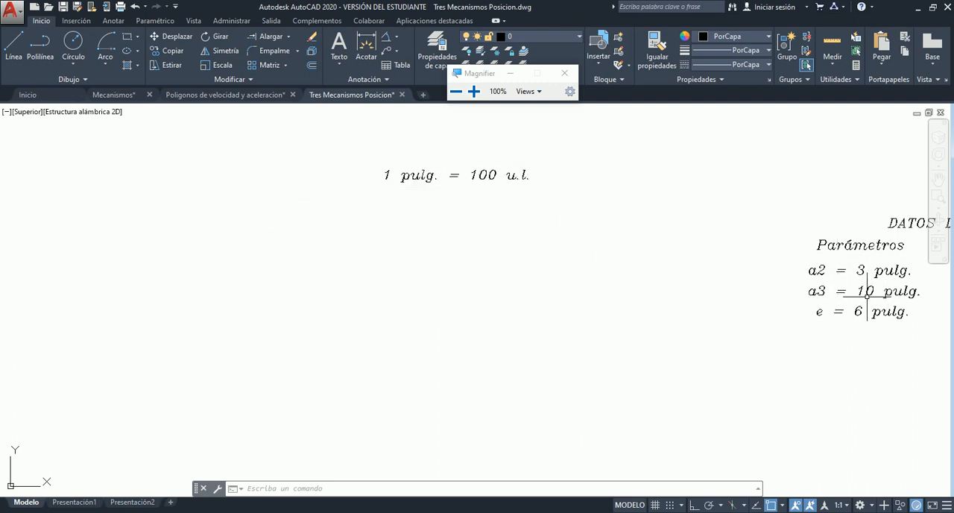
{"action": "left_click", "coordinate": [12, 44]}
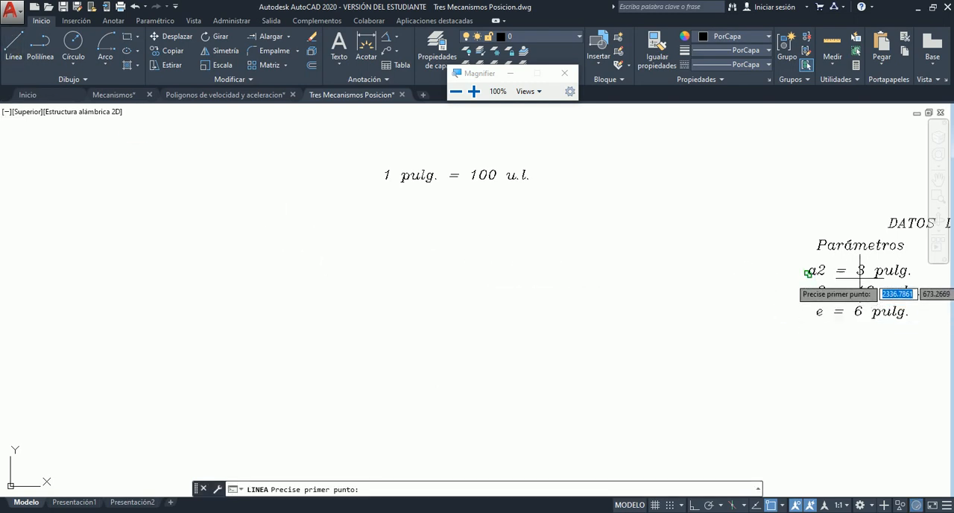
{"action": "scroll", "coordinate": [190, 320], "scroll_direction": "down", "scroll_amount": 1}
{"action": "scroll", "coordinate": [671, 350], "scroll_direction": "up", "scroll_amount": 1}
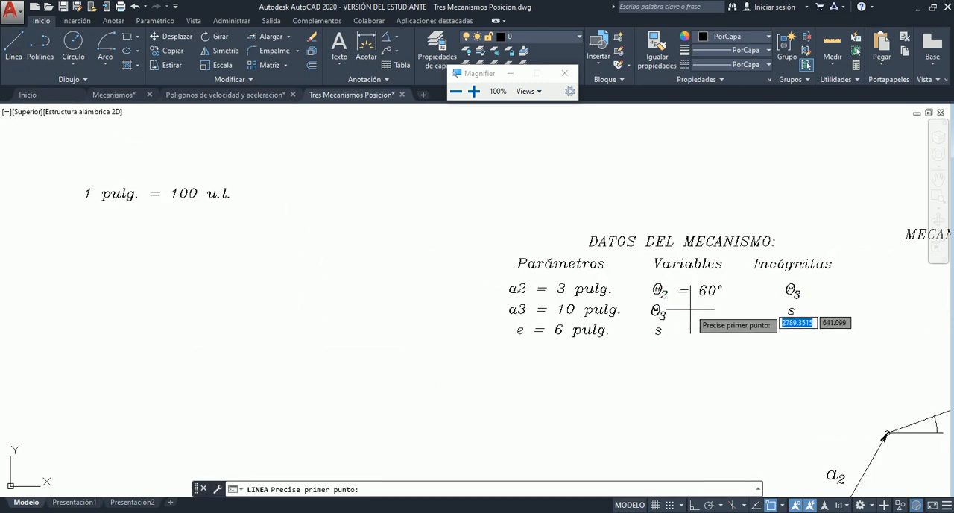
{"action": "scroll", "coordinate": [589, 310], "scroll_direction": "up", "scroll_amount": 1}
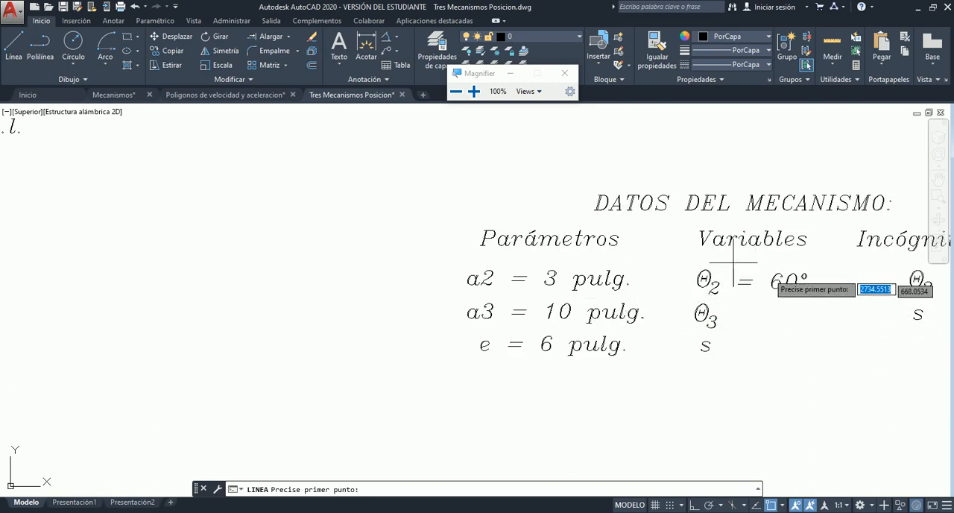
{"action": "scroll", "coordinate": [469, 357], "scroll_direction": "down", "scroll_amount": 5}
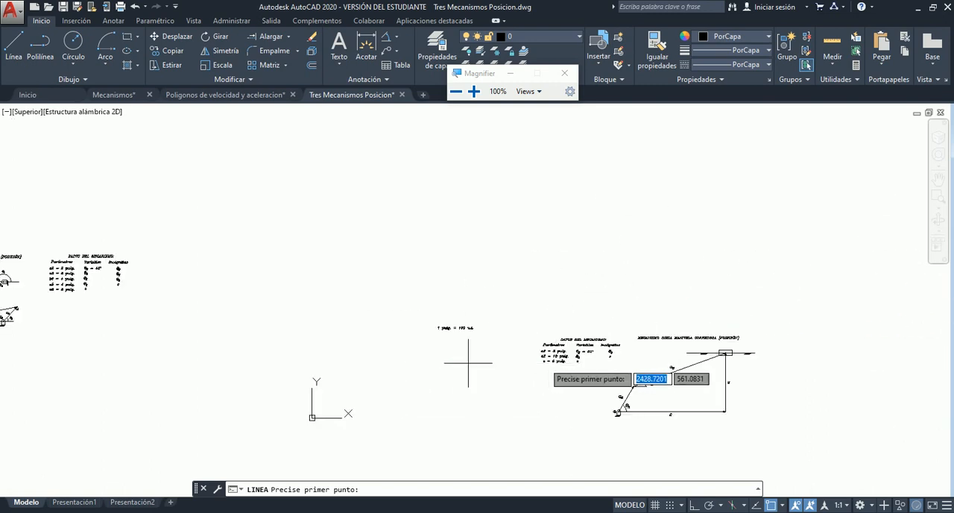
{"action": "scroll", "coordinate": [415, 379], "scroll_direction": "up", "scroll_amount": 3}
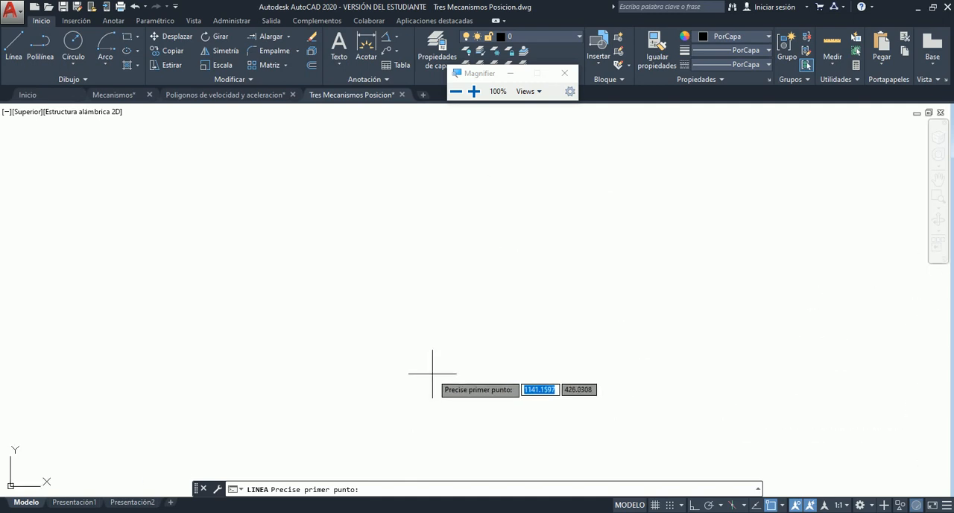
{"action": "scroll", "coordinate": [429, 342], "scroll_direction": "up", "scroll_amount": 2}
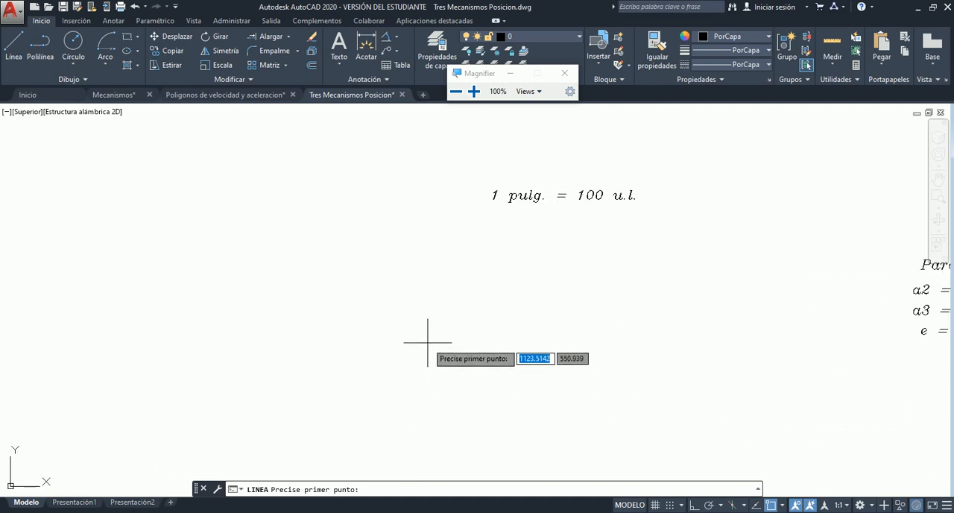
{"action": "left_click", "coordinate": [368, 387]}
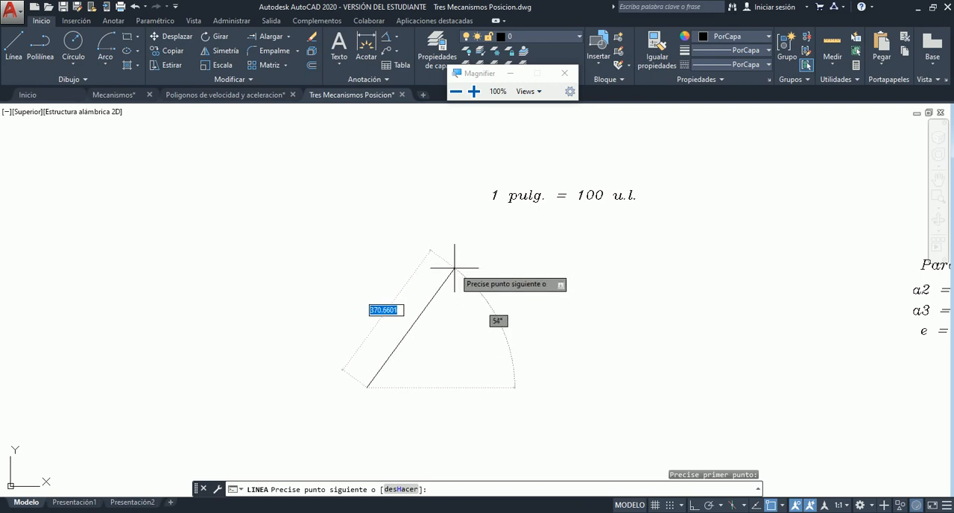
{"action": "type", "text": "300"}
{"action": "key", "text": "Tab"}
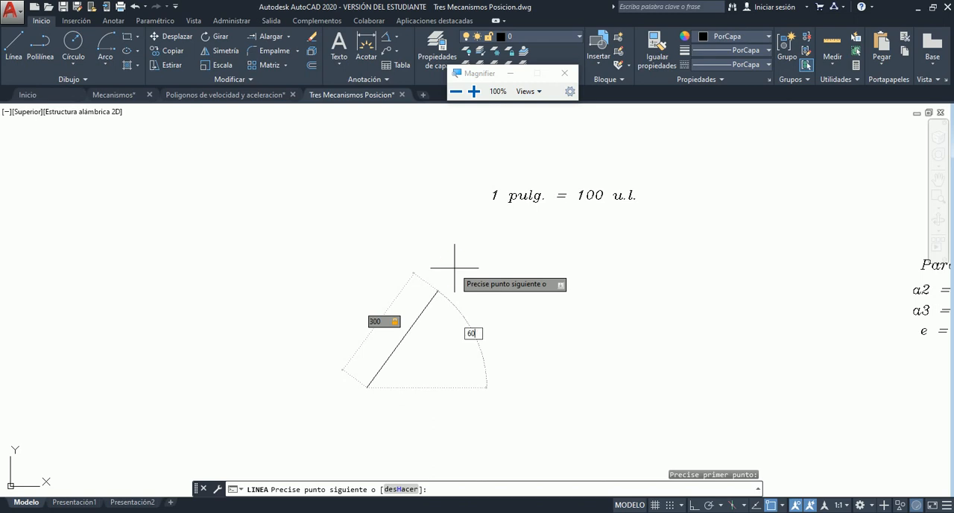
{"action": "key", "text": "Return"}
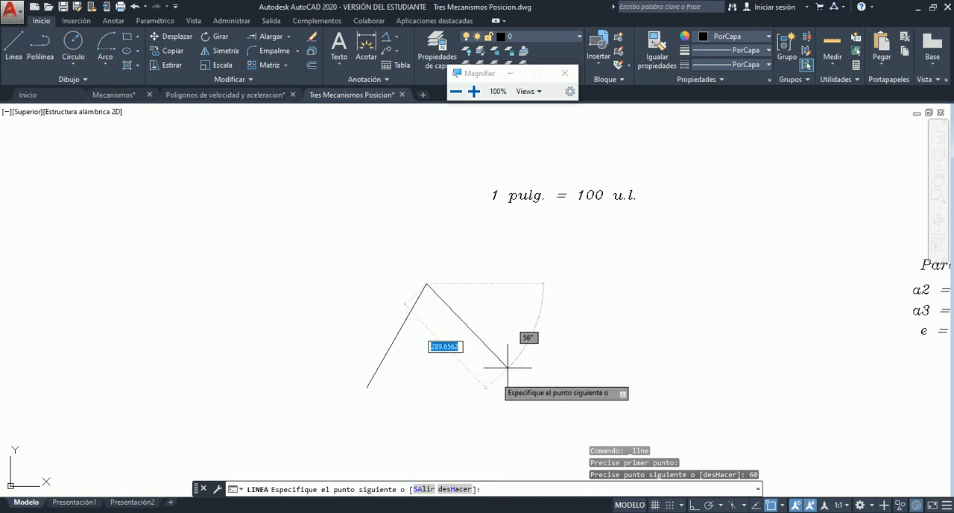
{"action": "key", "text": "Escape"}
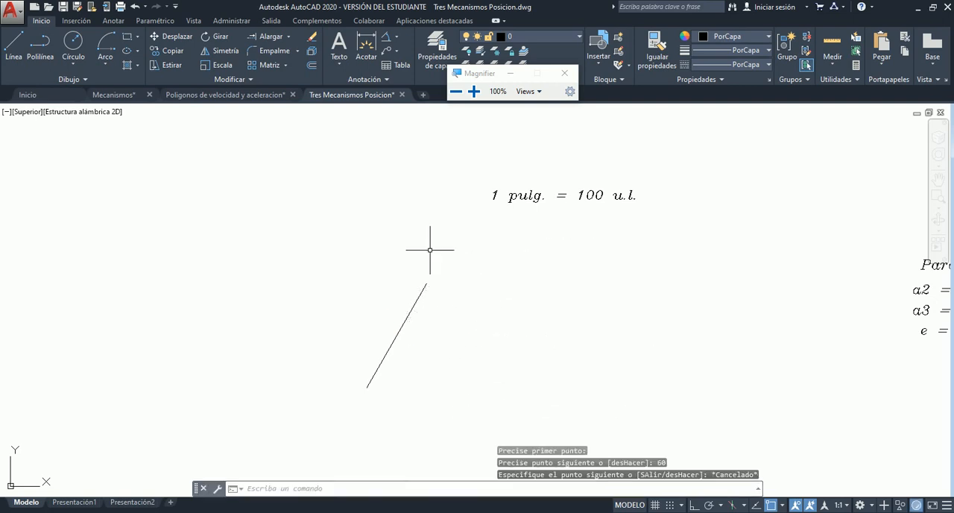
- Draw a circle of radius 1000 for link a3, centred on the upper end of the inclined a2 line
{"action": "scroll", "coordinate": [347, 249], "scroll_direction": "up", "scroll_amount": 2}
{"action": "scroll", "coordinate": [486, 249], "scroll_direction": "down", "scroll_amount": 2}
{"action": "scroll", "coordinate": [430, 249], "scroll_direction": "down", "scroll_amount": 4}
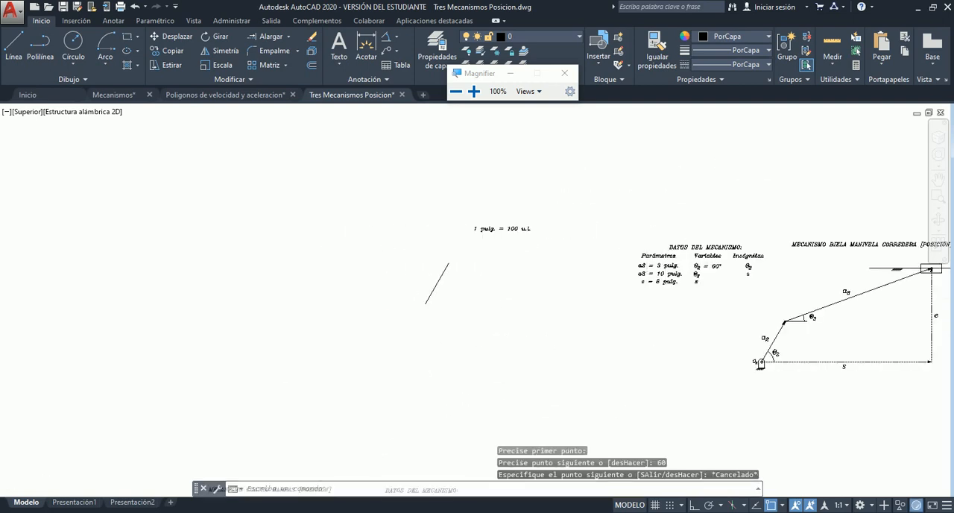
{"action": "scroll", "coordinate": [675, 269], "scroll_direction": "up", "scroll_amount": 6}
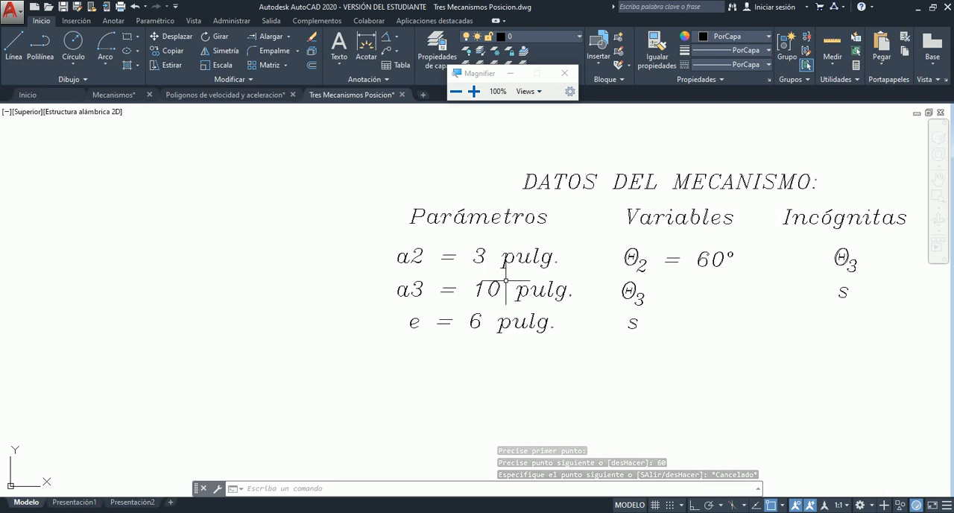
{"action": "scroll", "coordinate": [567, 301], "scroll_direction": "down", "scroll_amount": 2}
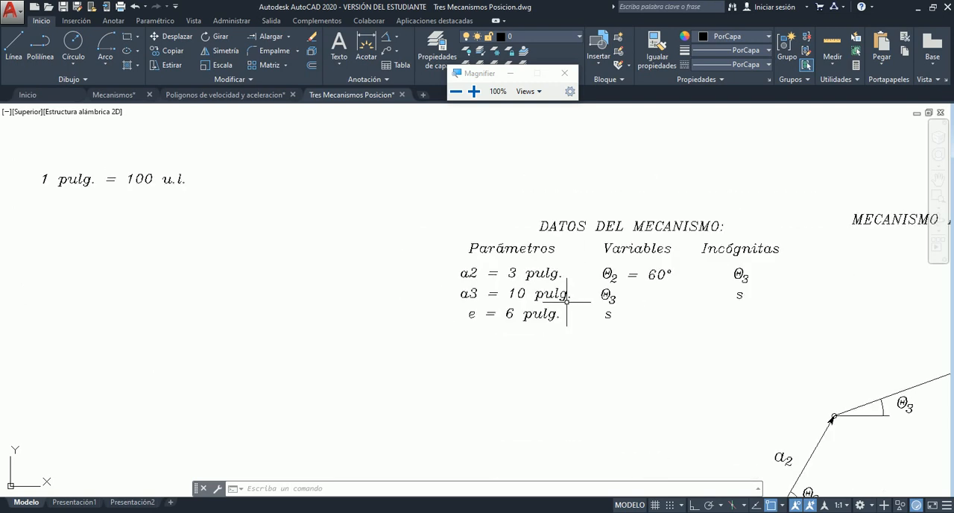
{"action": "scroll", "coordinate": [436, 295], "scroll_direction": "down", "scroll_amount": 3}
{"action": "scroll", "coordinate": [214, 253], "scroll_direction": "down", "scroll_amount": 1}
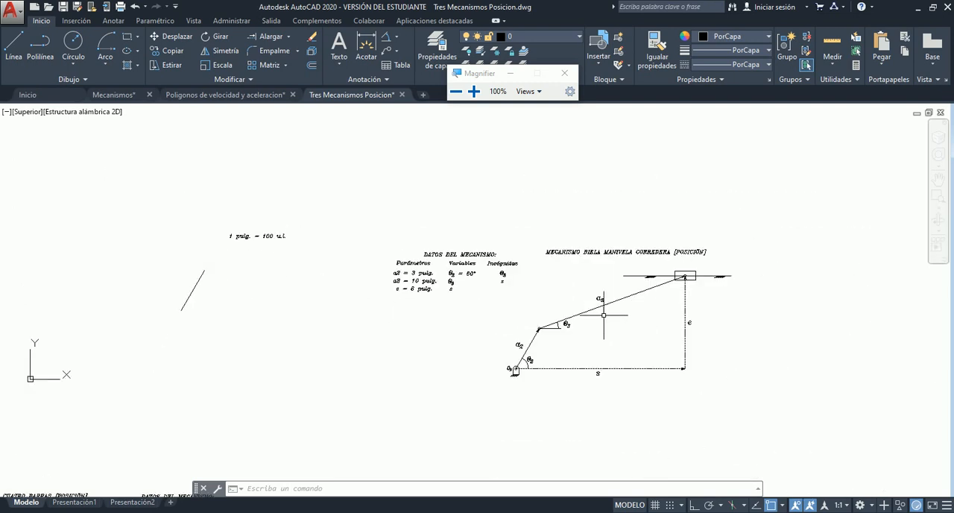
{"action": "scroll", "coordinate": [168, 247], "scroll_direction": "up", "scroll_amount": 4}
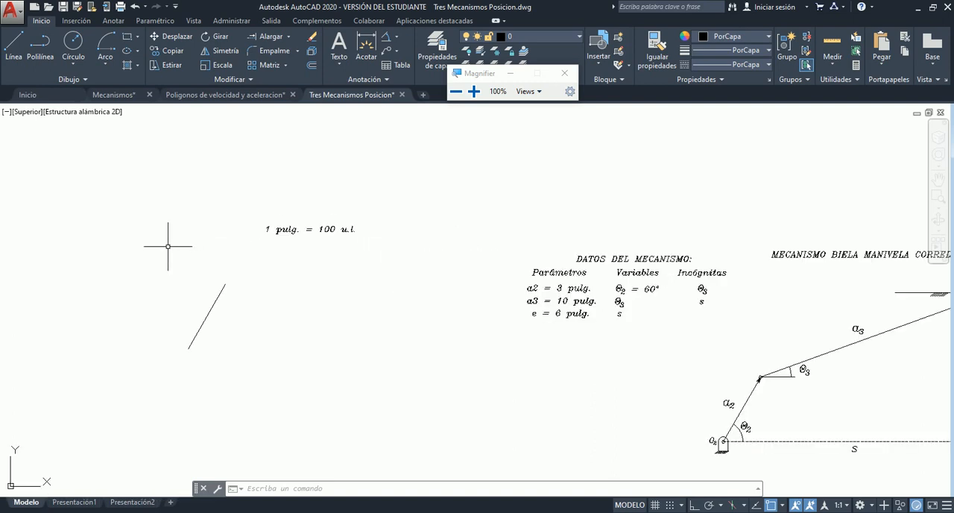
{"action": "scroll", "coordinate": [216, 263], "scroll_direction": "down", "scroll_amount": 4}
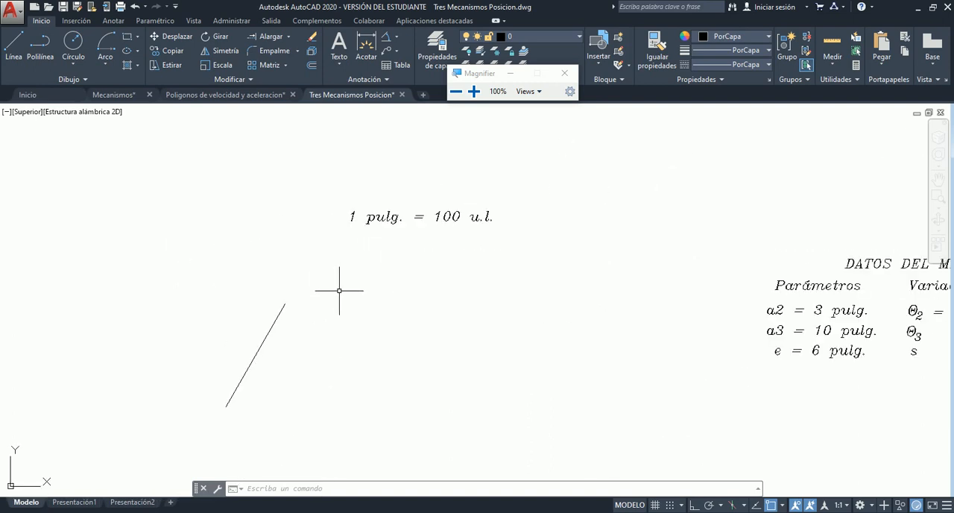
{"action": "left_click", "coordinate": [72, 41]}
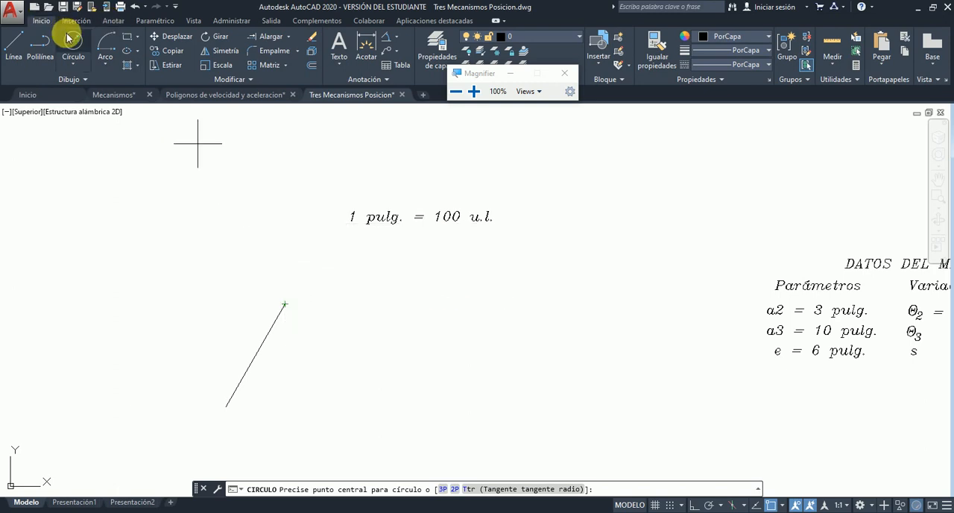
{"action": "left_click", "coordinate": [285, 303]}
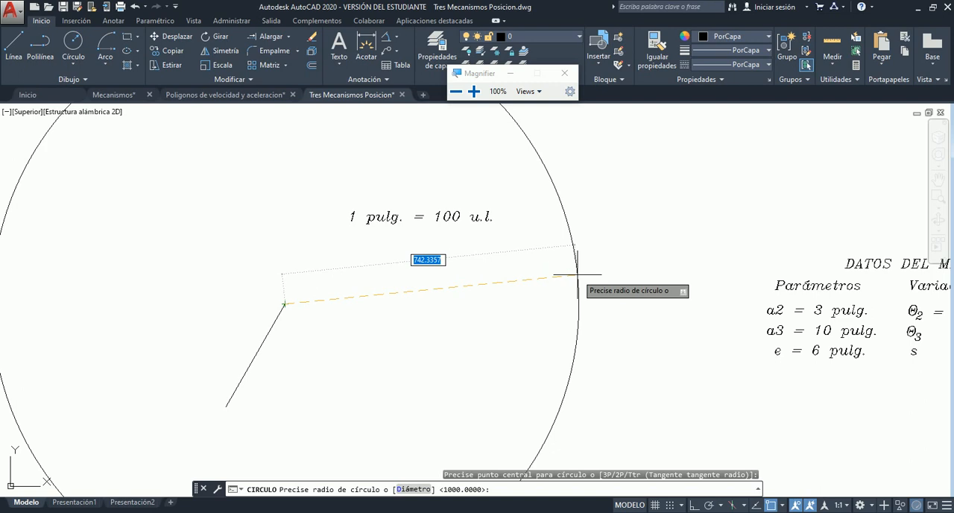
{"action": "type", "text": "1000"}
{"action": "key", "text": "Return"}
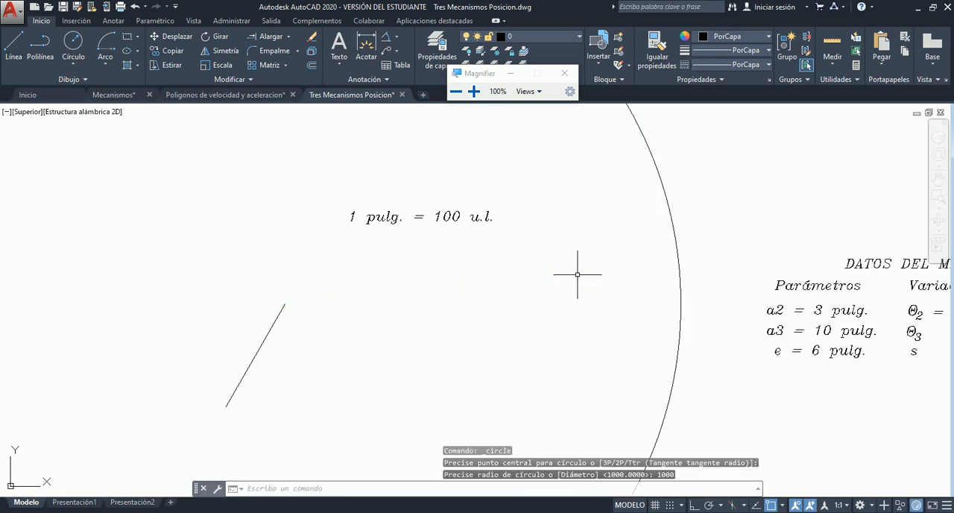
- Examine the scale note, the radius-1000 circle and the data table's values for the remaining link and the offset e
{"action": "scroll", "coordinate": [623, 241], "scroll_direction": "down", "scroll_amount": 2}
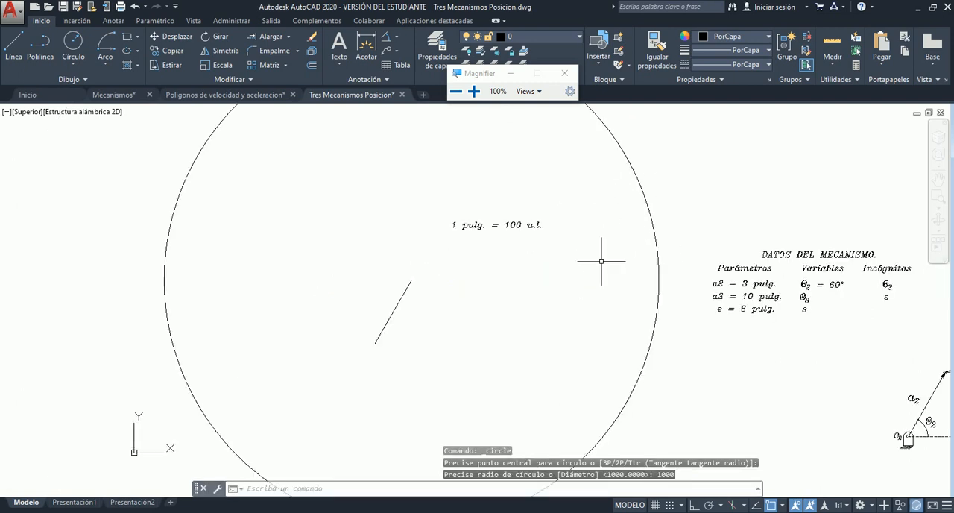
{"action": "scroll", "coordinate": [458, 346], "scroll_direction": "down", "scroll_amount": 2}
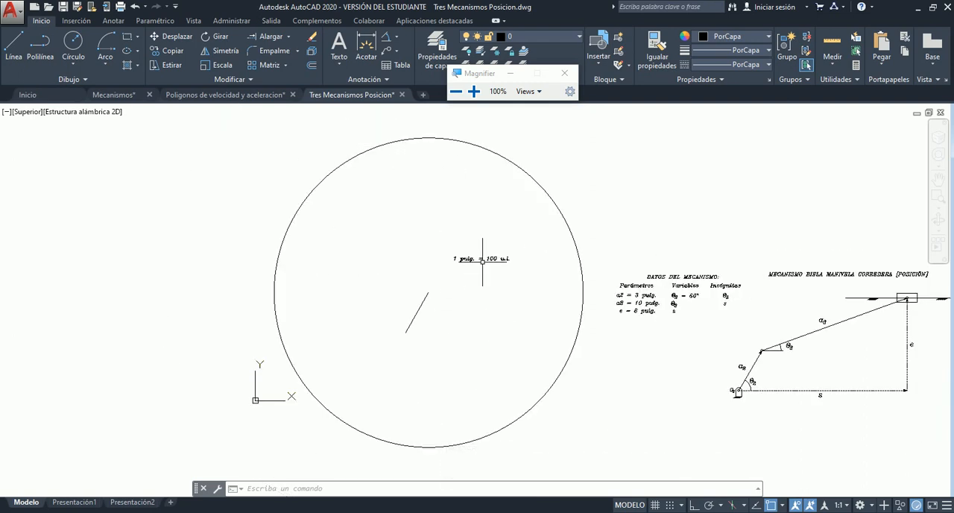
{"action": "middle_click_drag", "start_coordinate": [482, 267], "coordinate": [483, 264]}
{"action": "scroll", "coordinate": [483, 264], "scroll_direction": "up", "scroll_amount": 8}
{"action": "scroll", "coordinate": [484, 266], "scroll_direction": "down", "scroll_amount": 4}
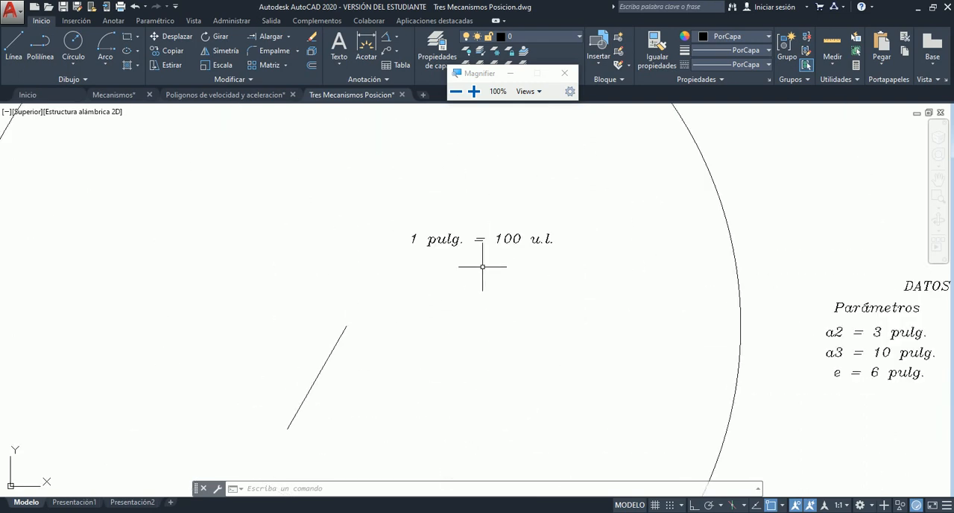
{"action": "scroll", "coordinate": [328, 261], "scroll_direction": "down", "scroll_amount": 5}
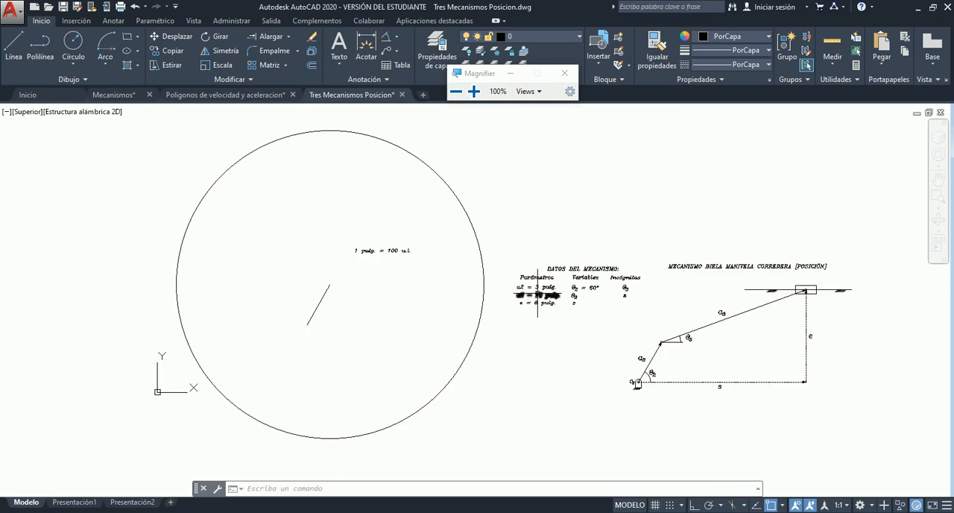
{"action": "scroll", "coordinate": [537, 299], "scroll_direction": "up", "scroll_amount": 3}
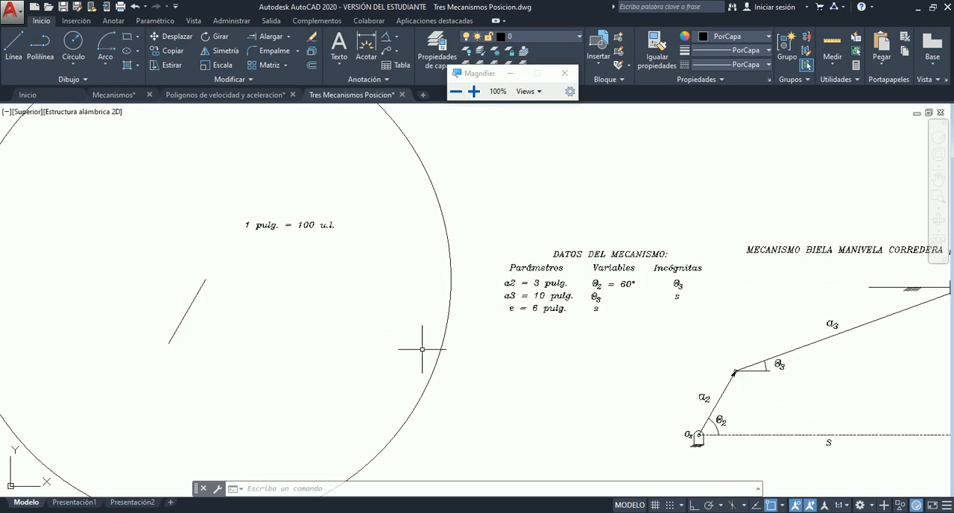
{"action": "scroll", "coordinate": [585, 300], "scroll_direction": "up", "scroll_amount": 2}
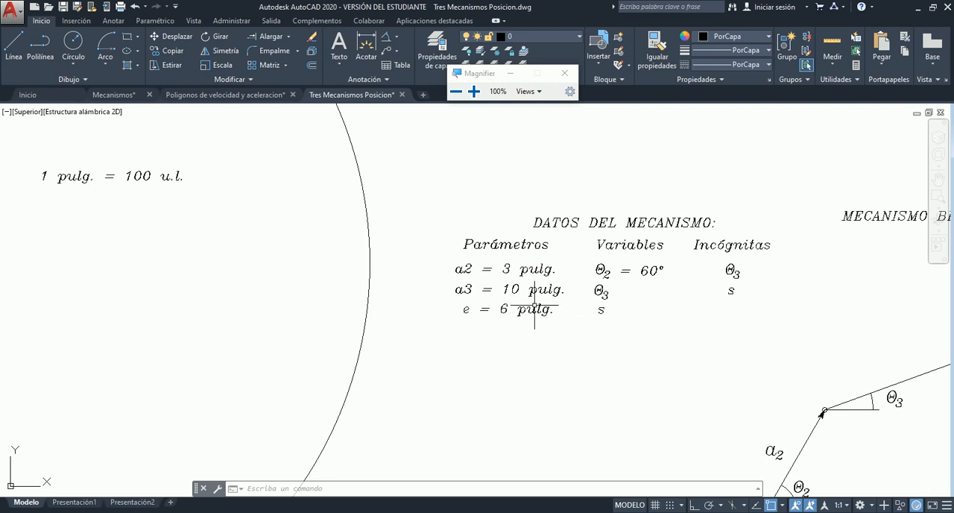
{"action": "scroll", "coordinate": [517, 298], "scroll_direction": "down", "scroll_amount": 2}
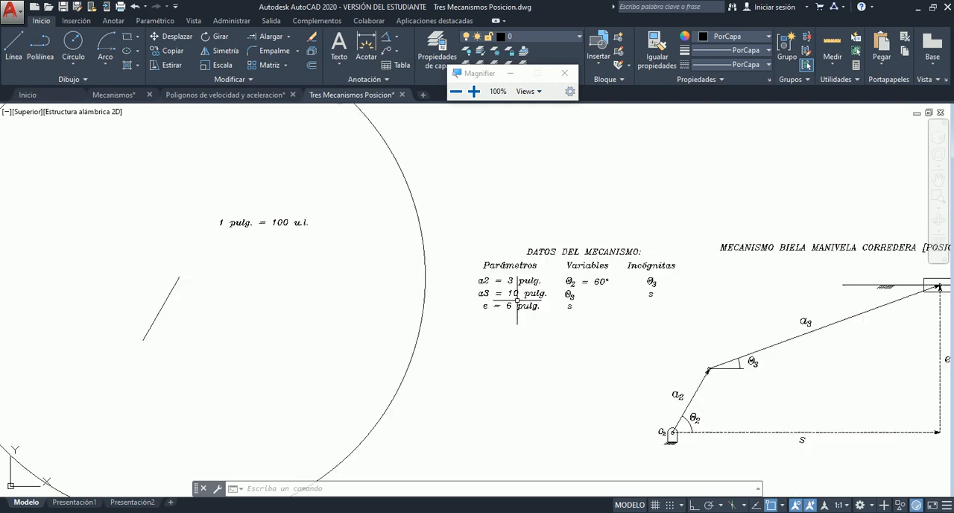
- Draw the offset e as a vertical line 600 units long at 90° from the lower end of the inclined a2 line
{"action": "scroll", "coordinate": [22, 269], "scroll_direction": "up", "scroll_amount": 3}
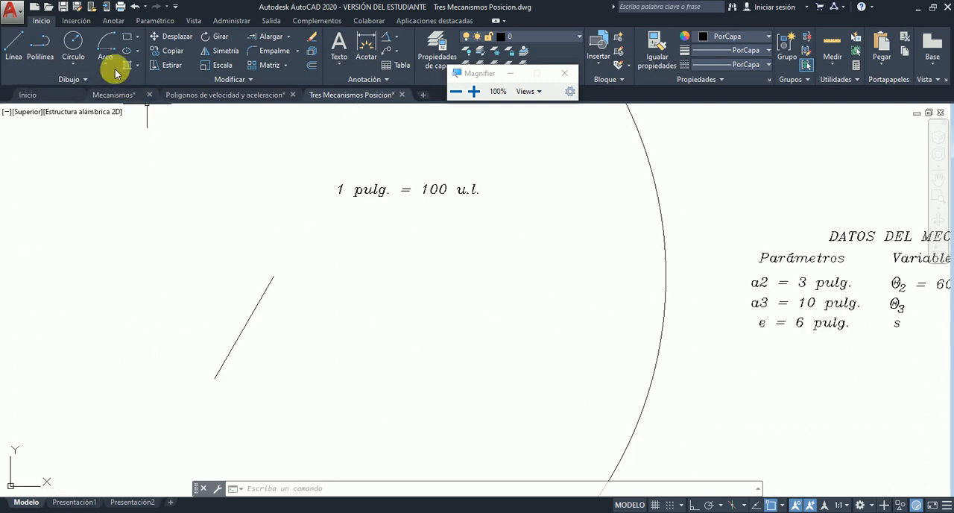
{"action": "left_click", "coordinate": [15, 41]}
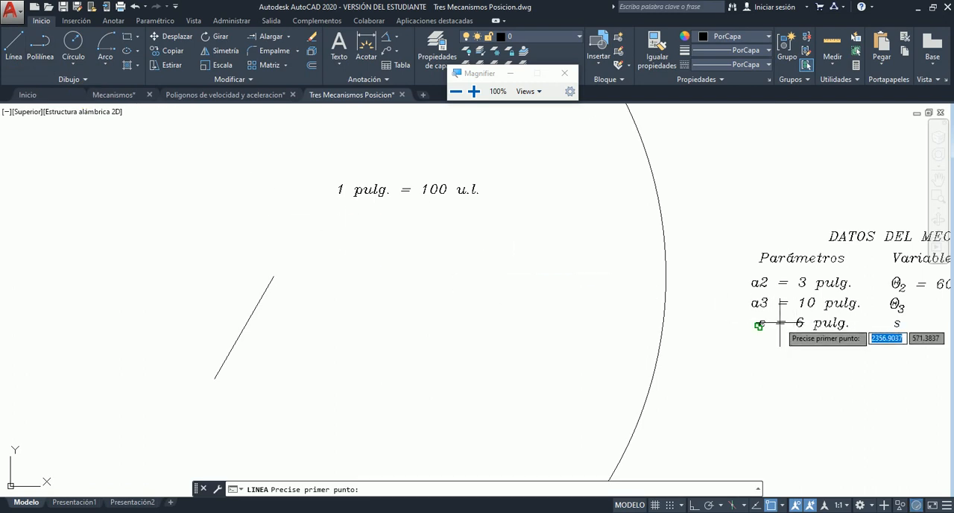
{"action": "left_click", "coordinate": [215, 378]}
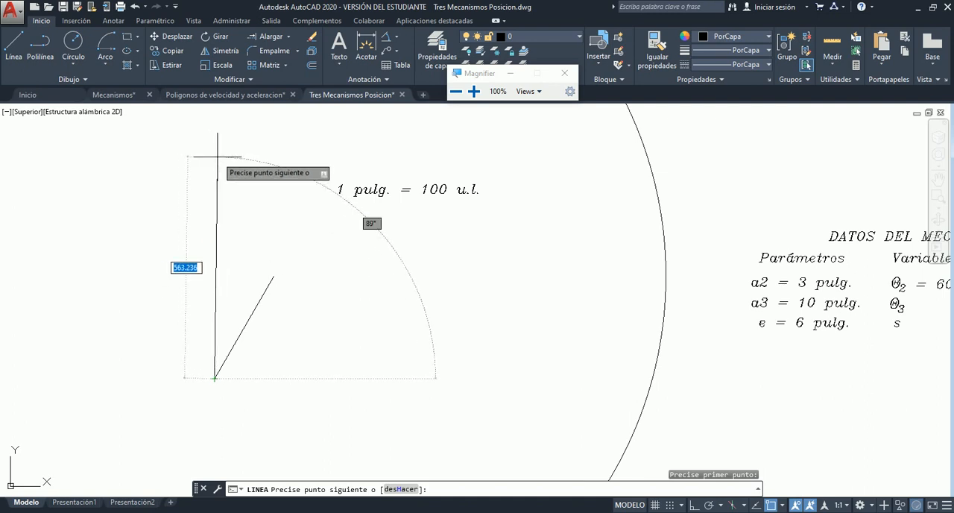
{"action": "type", "text": "600"}
{"action": "key", "text": "Tab"}
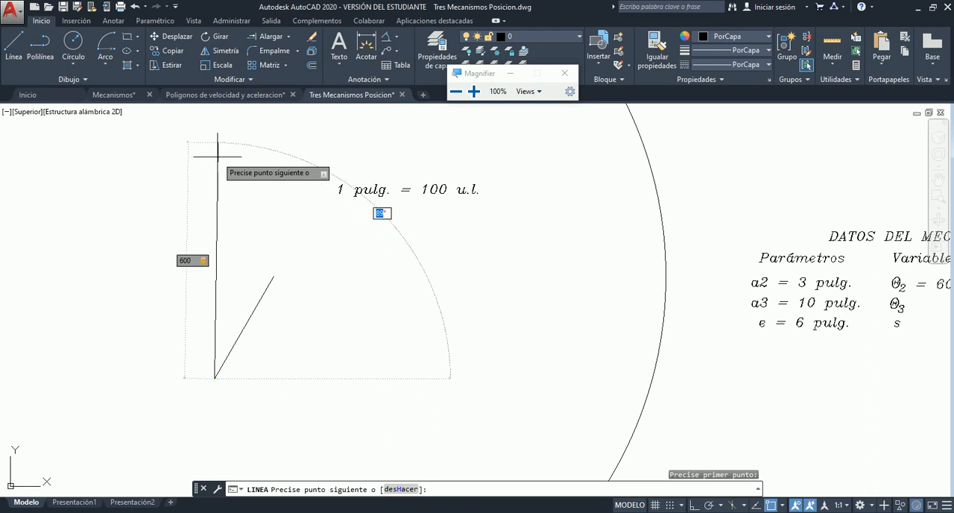
{"action": "type", "text": "90"}
{"action": "key", "text": "Return"}
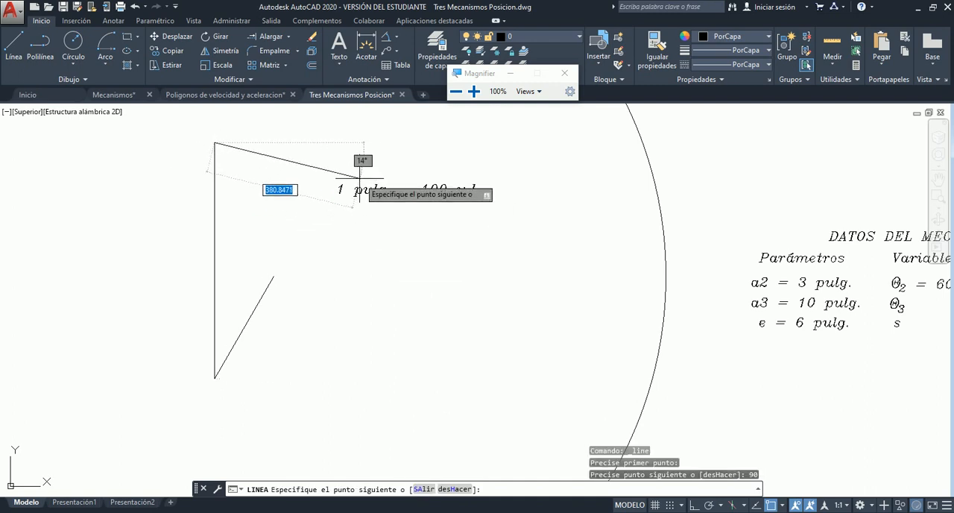
{"action": "key", "text": "Escape"}
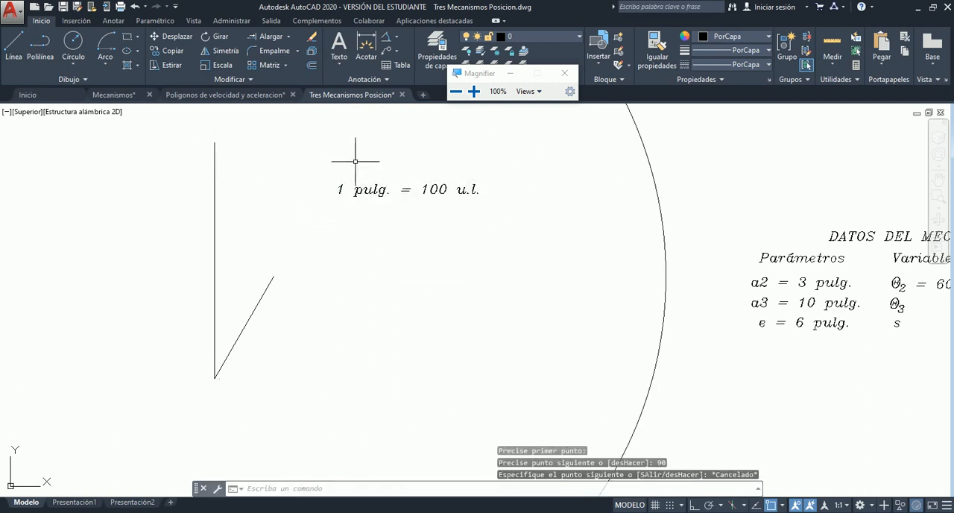
- Draw a horizontal line about 1770 units long at 0° from the upper end of the vertical offset line, extending past the circle
{"action": "scroll", "coordinate": [298, 196], "scroll_direction": "down", "scroll_amount": 5}
{"action": "scroll", "coordinate": [859, 341], "scroll_direction": "up", "scroll_amount": 6}
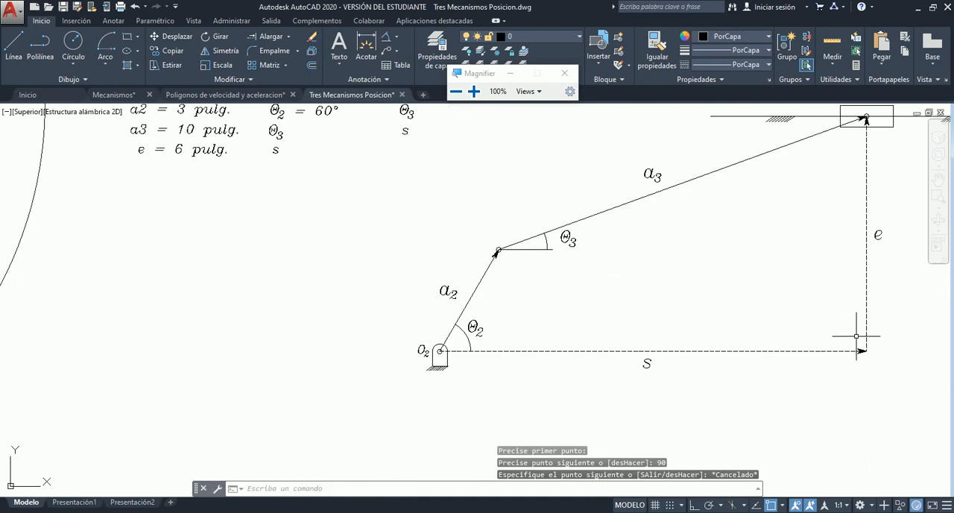
{"action": "scroll", "coordinate": [599, 382], "scroll_direction": "down", "scroll_amount": 6}
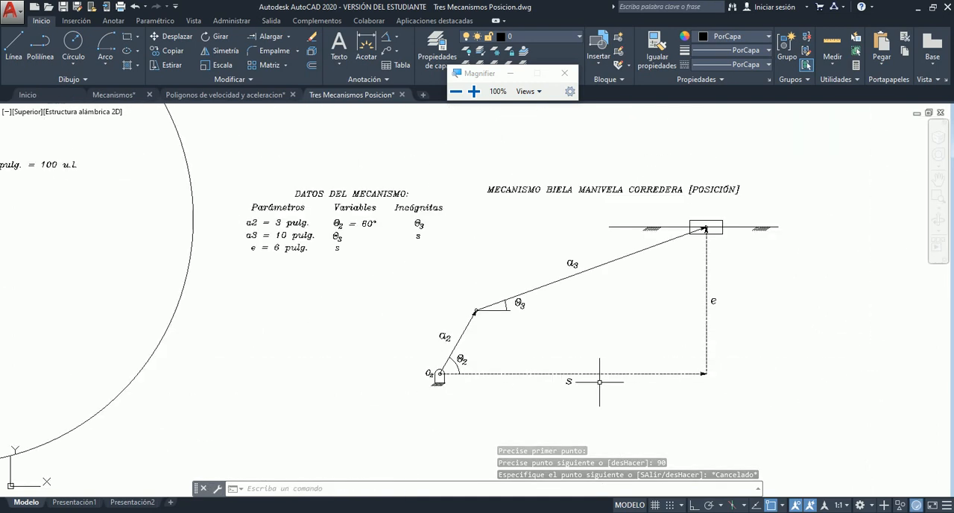
{"action": "scroll", "coordinate": [163, 237], "scroll_direction": "up", "scroll_amount": 6}
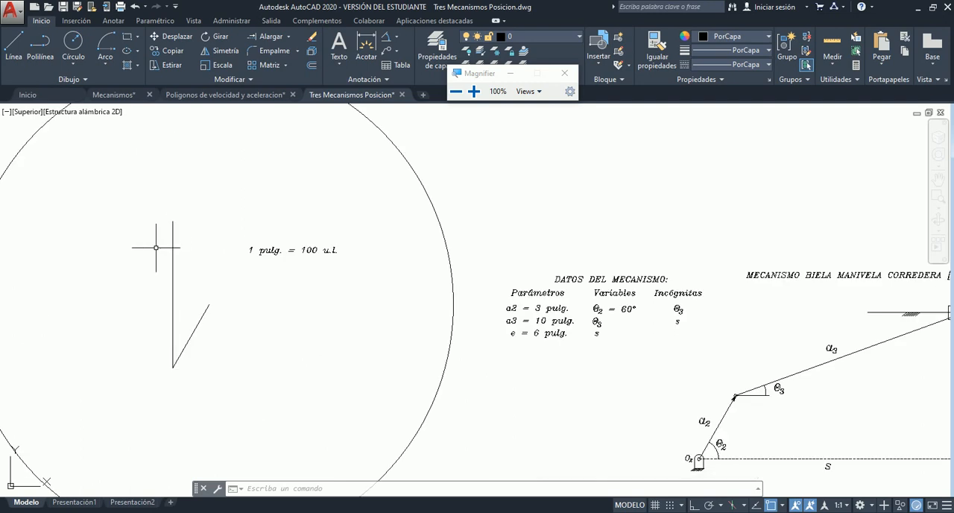
{"action": "scroll", "coordinate": [156, 247], "scroll_direction": "down", "scroll_amount": 2}
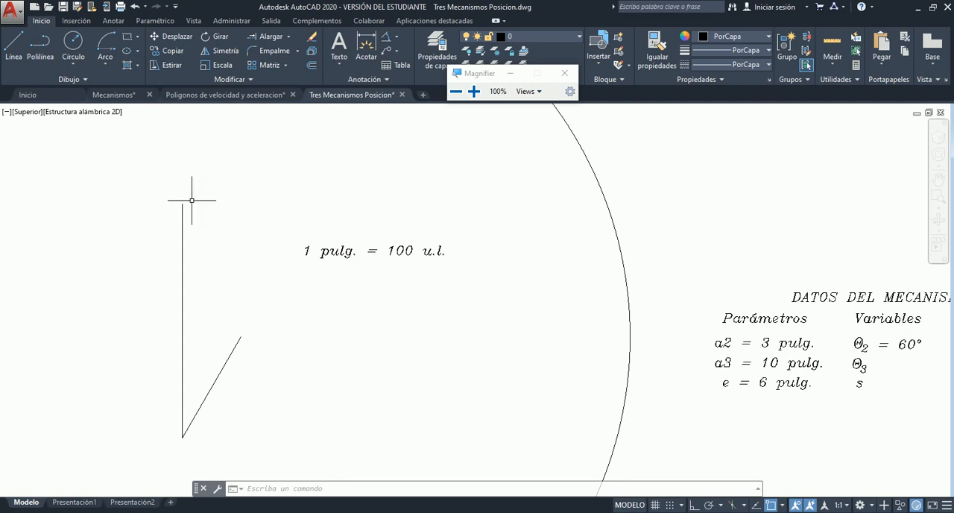
{"action": "left_click", "coordinate": [15, 44]}
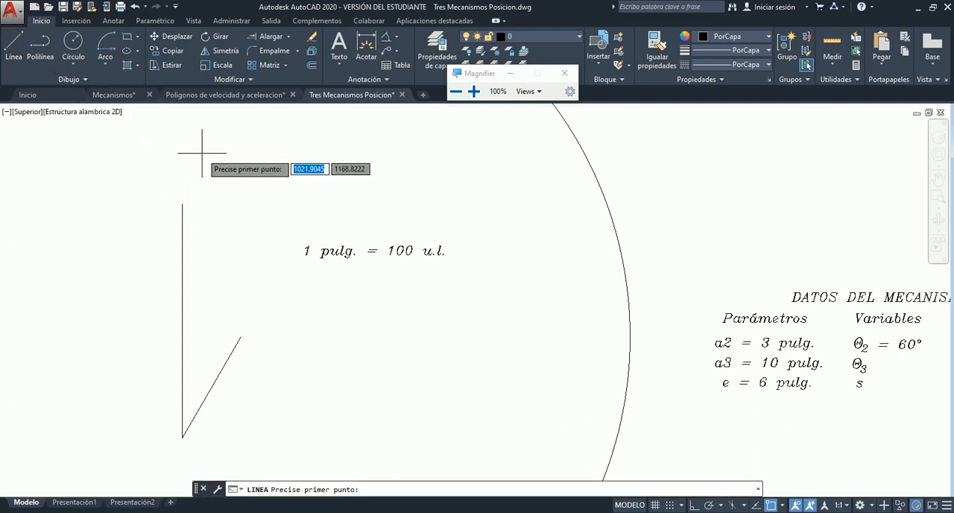
{"action": "left_click", "coordinate": [182, 204]}
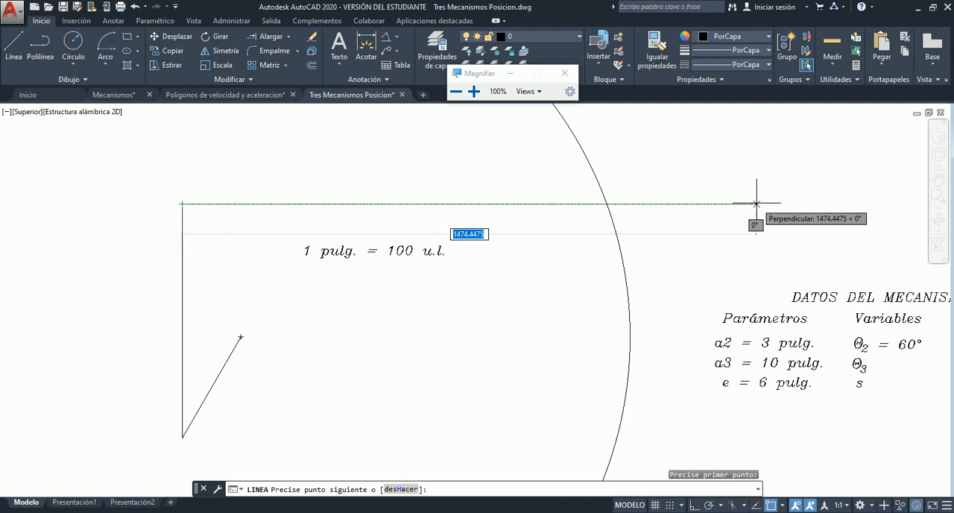
{"action": "left_click", "coordinate": [757, 203]}
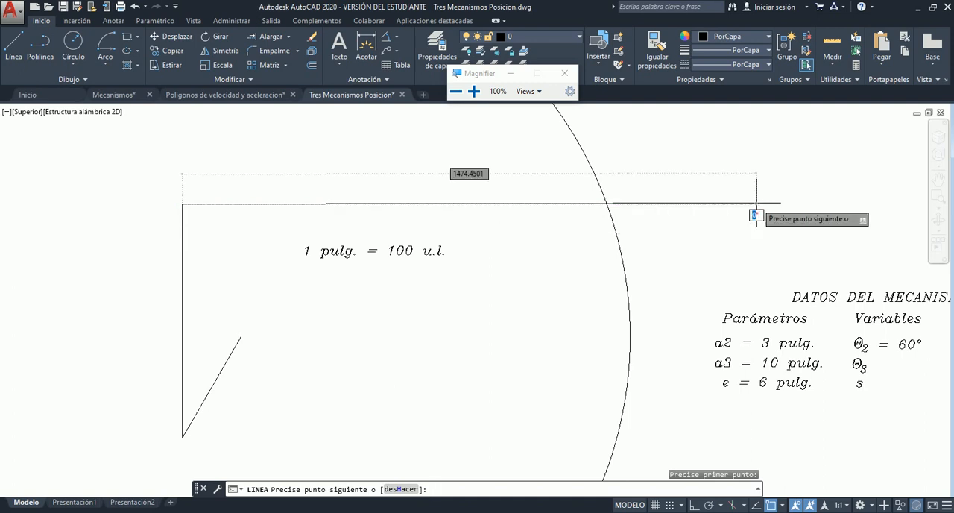
{"action": "left_click", "coordinate": [756, 203]}
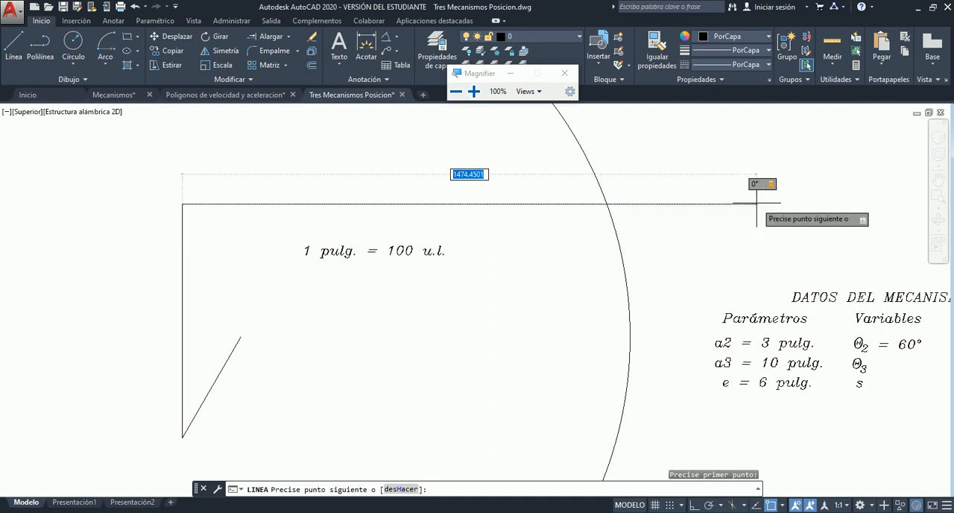
{"action": "left_click", "coordinate": [872, 203]}
{"action": "key", "text": "Escape"}
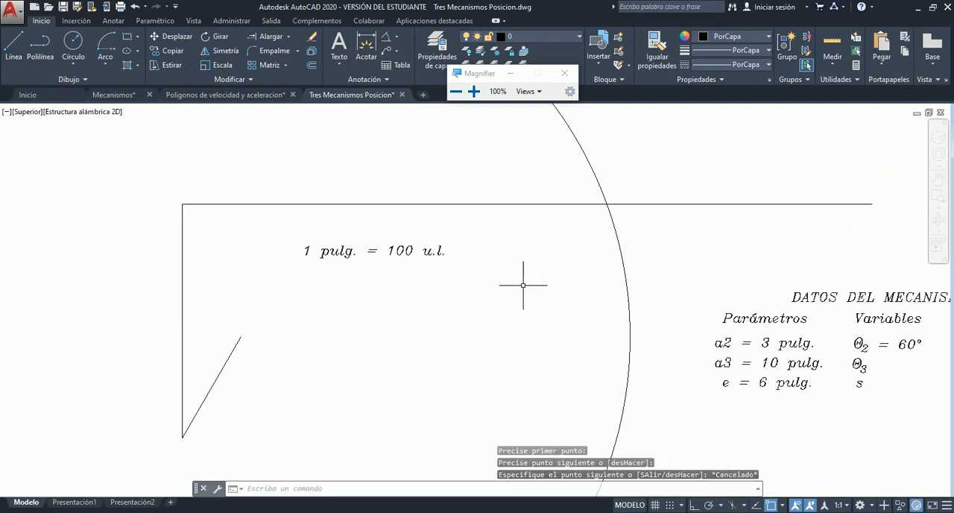
- Highlight the circle and the horizontal line to examine where they intersect, and clear the selection
{"action": "scroll", "coordinate": [401, 244], "scroll_direction": "down", "scroll_amount": 2}
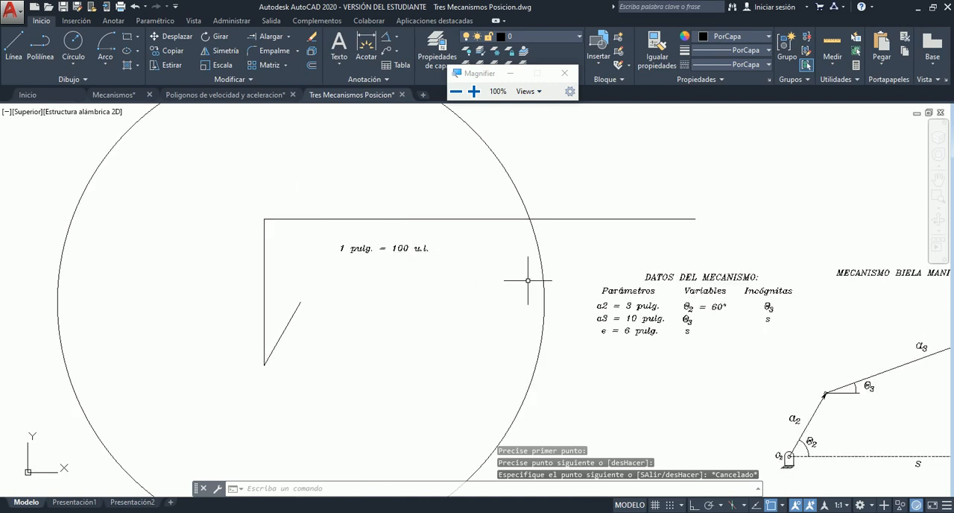
{"action": "left_click", "coordinate": [523, 201]}
{"action": "left_click", "coordinate": [543, 218]}
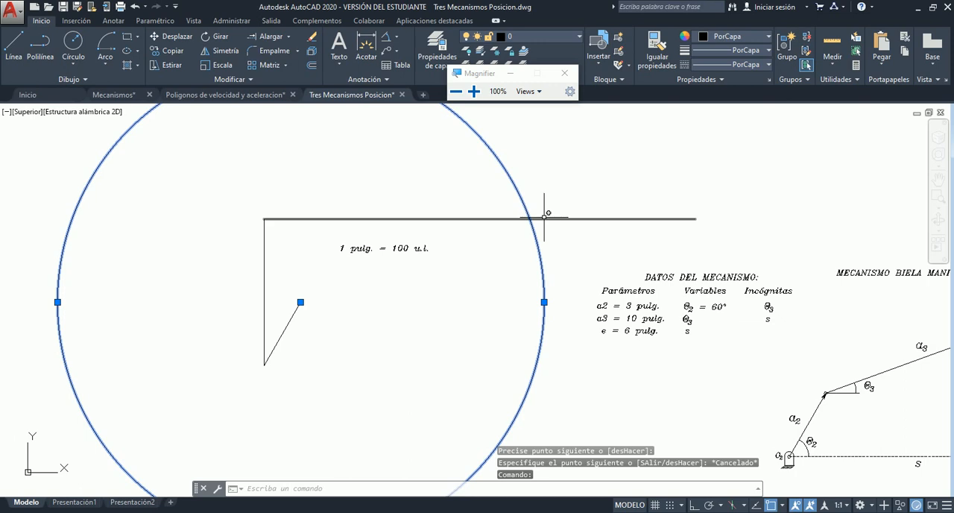
{"action": "key", "text": "Escape"}
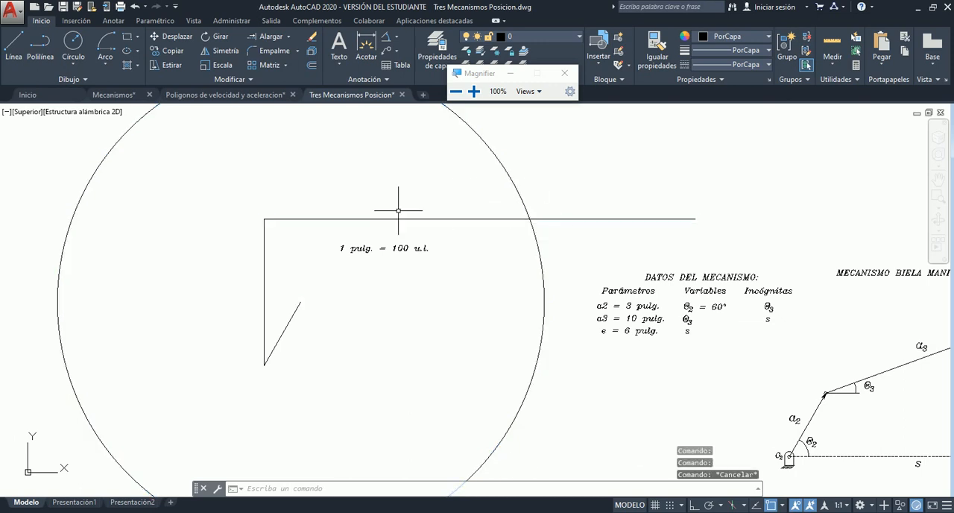
- Move the scale note "1 pulg. = 100 u.l." above the horizontal line, inside the circle
{"action": "left_click", "coordinate": [340, 252]}
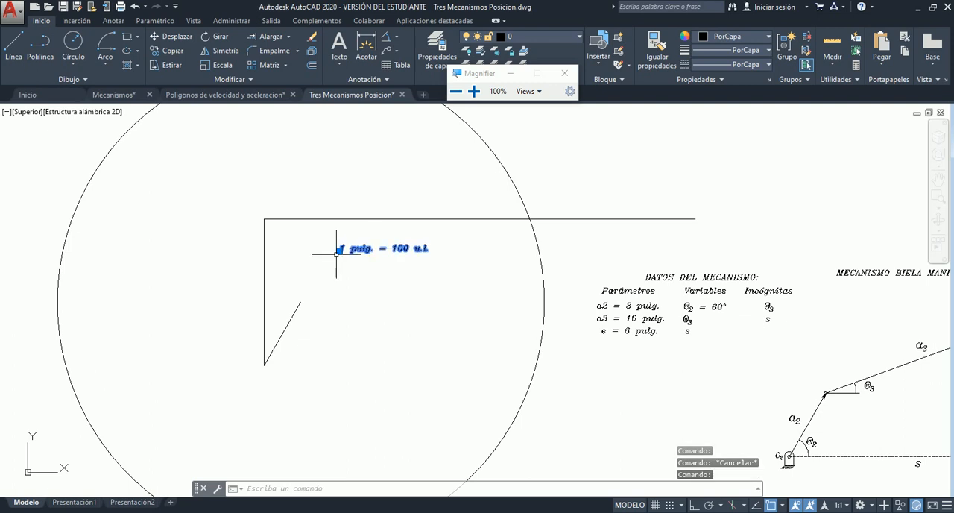
{"action": "left_click", "coordinate": [339, 249]}
{"action": "key", "text": "Escape"}
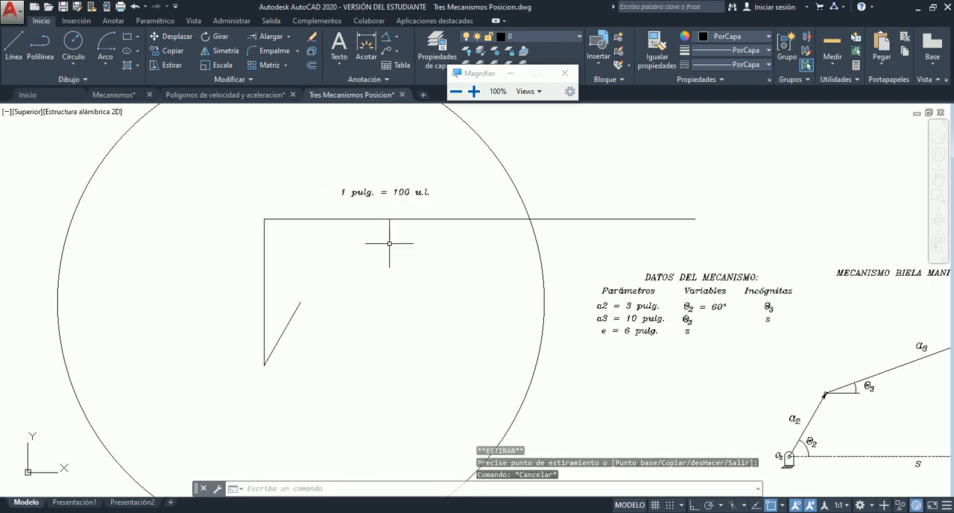
{"action": "scroll", "coordinate": [422, 197], "scroll_direction": "up", "scroll_amount": 3}
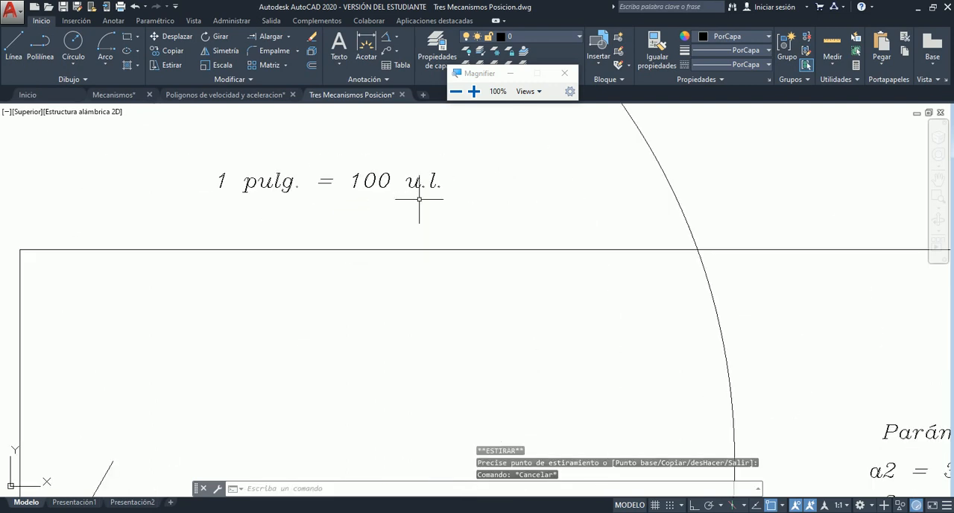
{"action": "scroll", "coordinate": [308, 209], "scroll_direction": "down", "scroll_amount": 5}
{"action": "scroll", "coordinate": [316, 239], "scroll_direction": "up", "scroll_amount": 3}
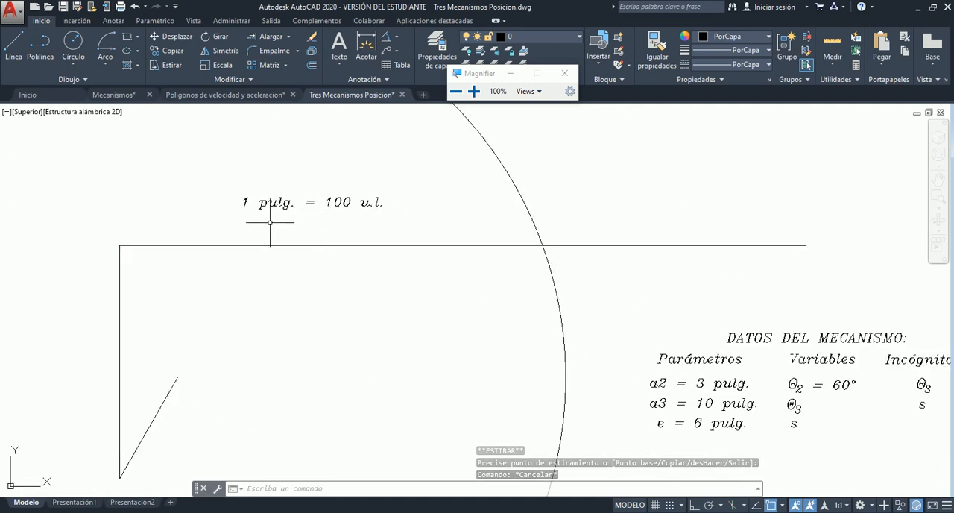
{"action": "left_click", "coordinate": [14, 43]}
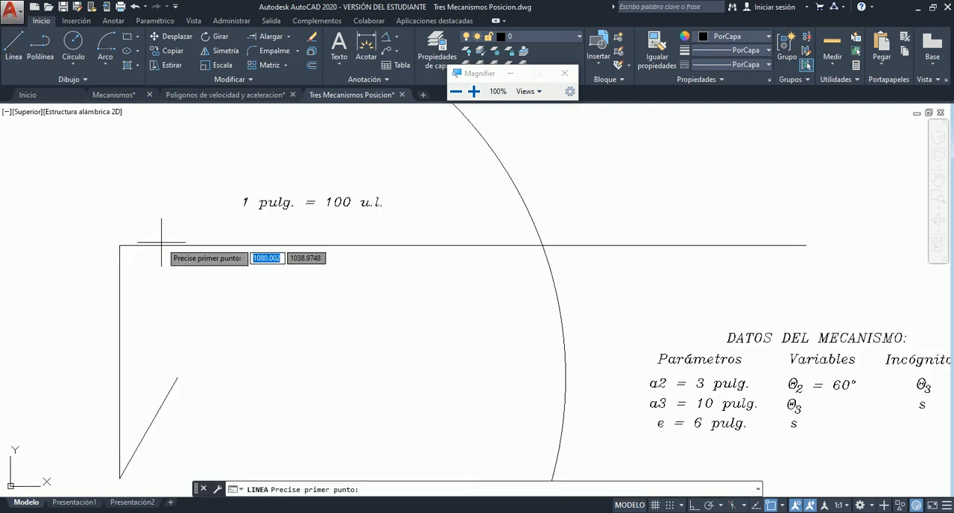
{"action": "left_click", "coordinate": [178, 377]}
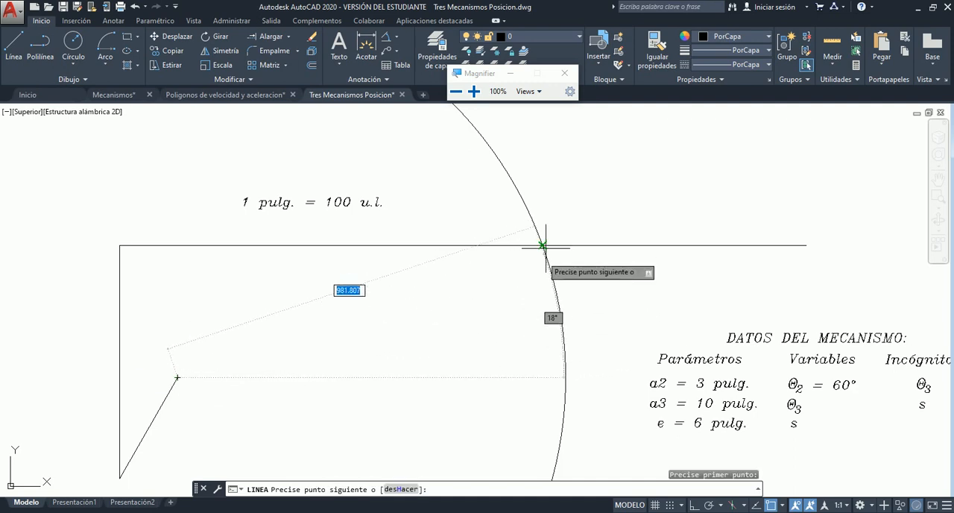
{"action": "key", "text": "Escape"}
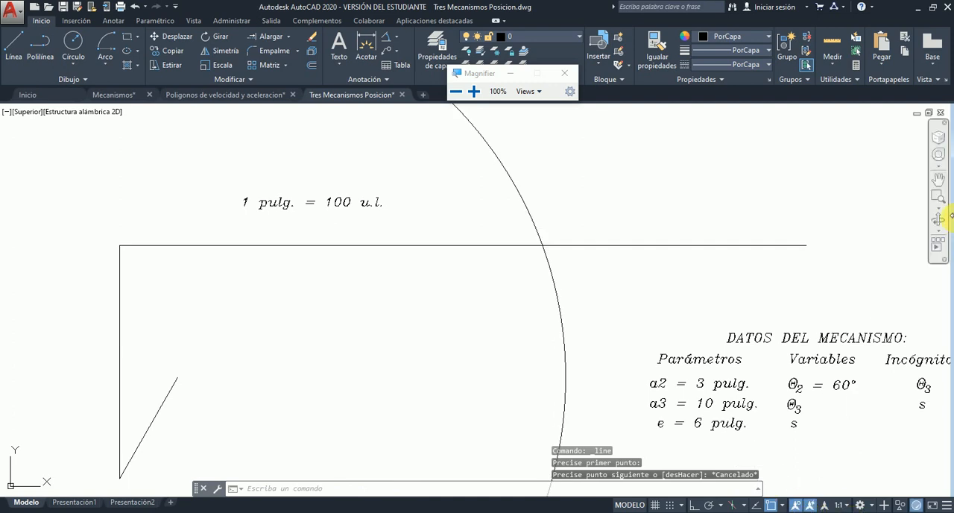
- Check the running object snap modes, toggling the Intersección snap off and back on
{"action": "left_click", "coordinate": [474, 91]}
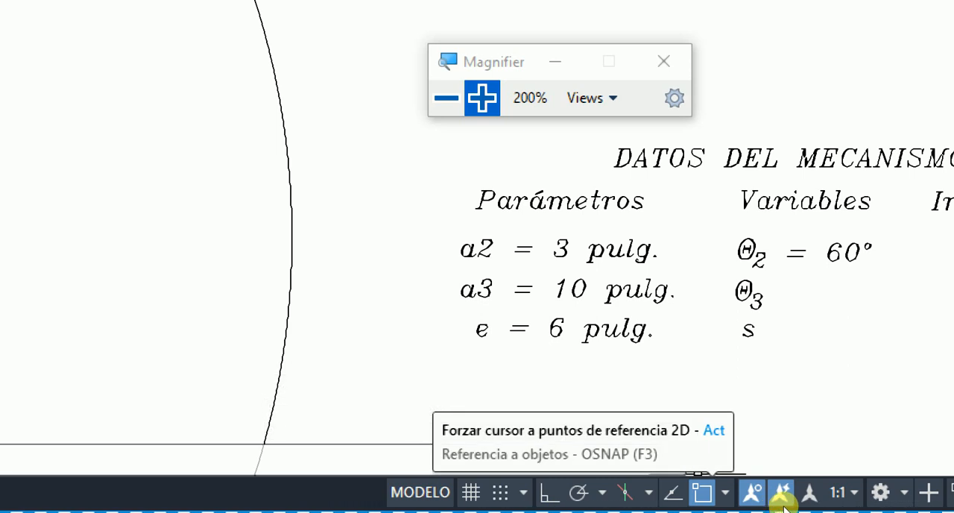
{"action": "left_click", "coordinate": [725, 492]}
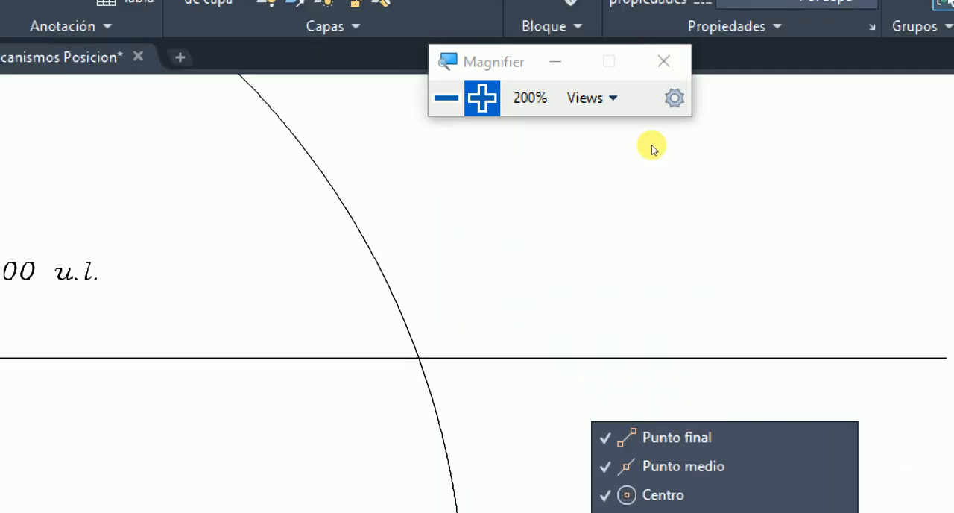
{"action": "left_click_drag", "start_coordinate": [565, 99], "coordinate": [337, 222]}
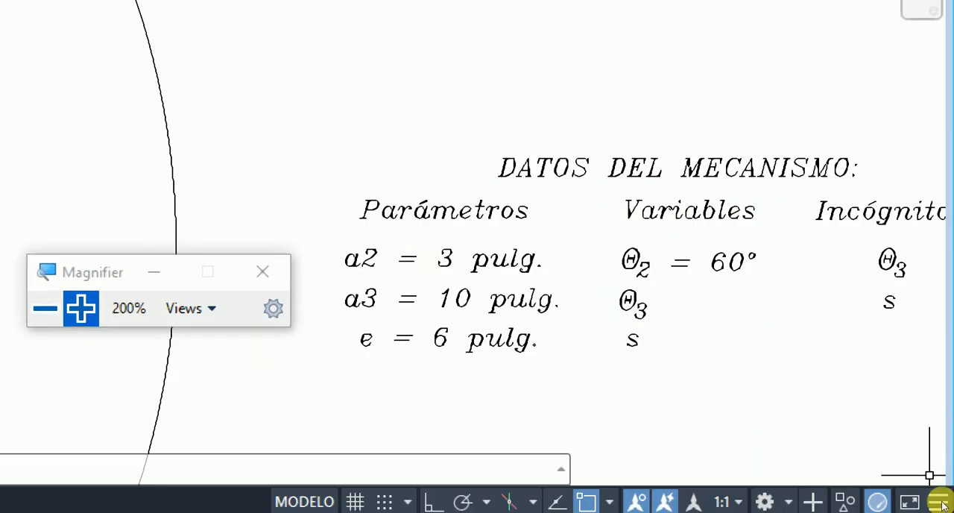
{"action": "left_click", "coordinate": [773, 494]}
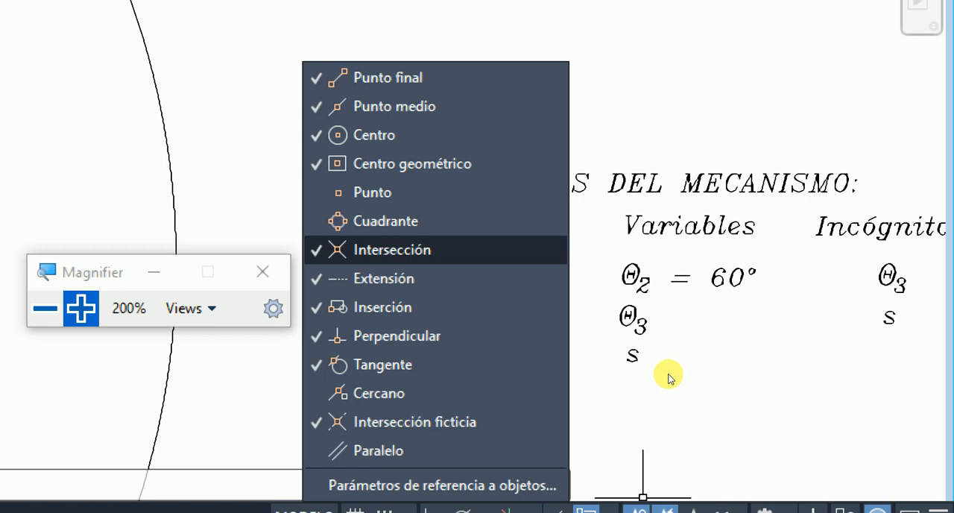
{"action": "left_click", "coordinate": [668, 371]}
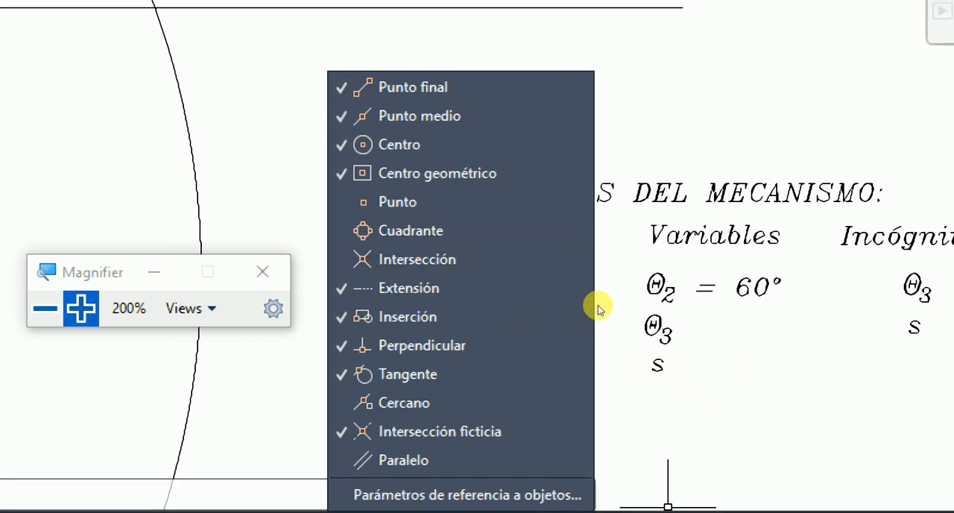
{"action": "left_click", "coordinate": [665, 370]}
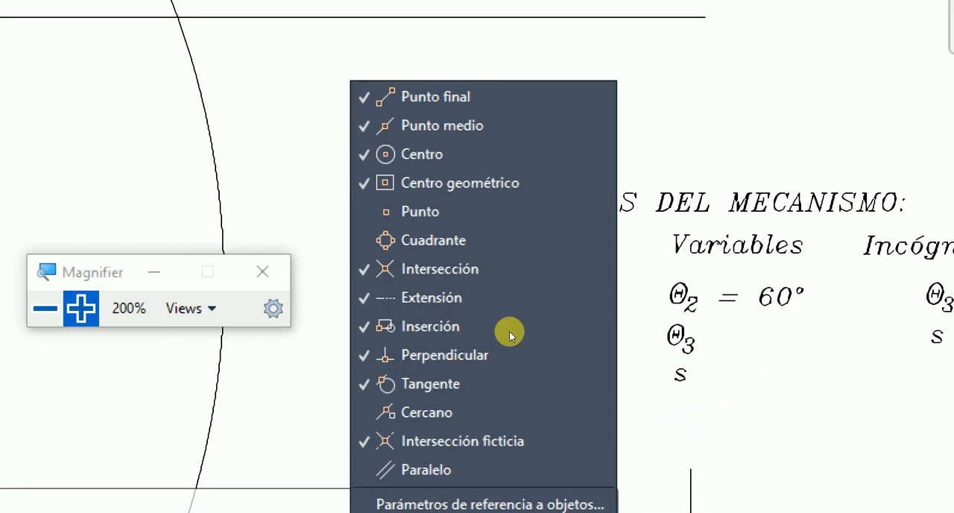
{"action": "scroll", "coordinate": [495, 334], "scroll_direction": "down", "scroll_amount": 4}
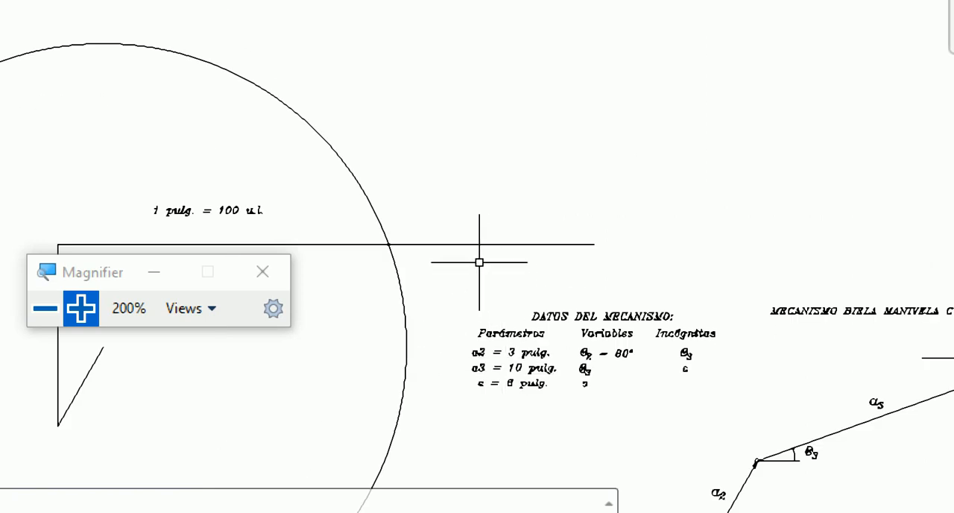
{"action": "key", "text": "super+minus"}
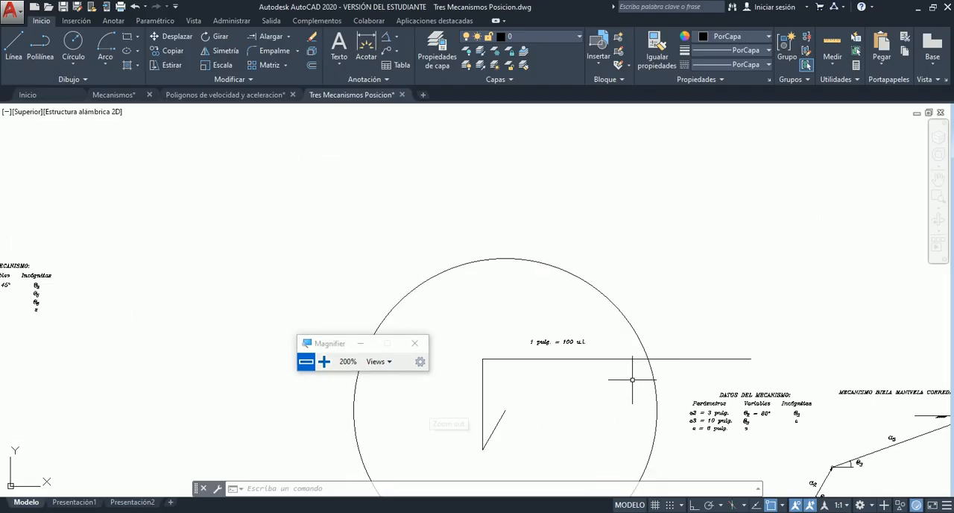
- Draw the a3 line from the upper end of the inclined a2 line to the intersection of the circle and the horizontal line
{"action": "left_click_drag", "start_coordinate": [340, 349], "coordinate": [286, 158]}
{"action": "left_click", "coordinate": [941, 197]}
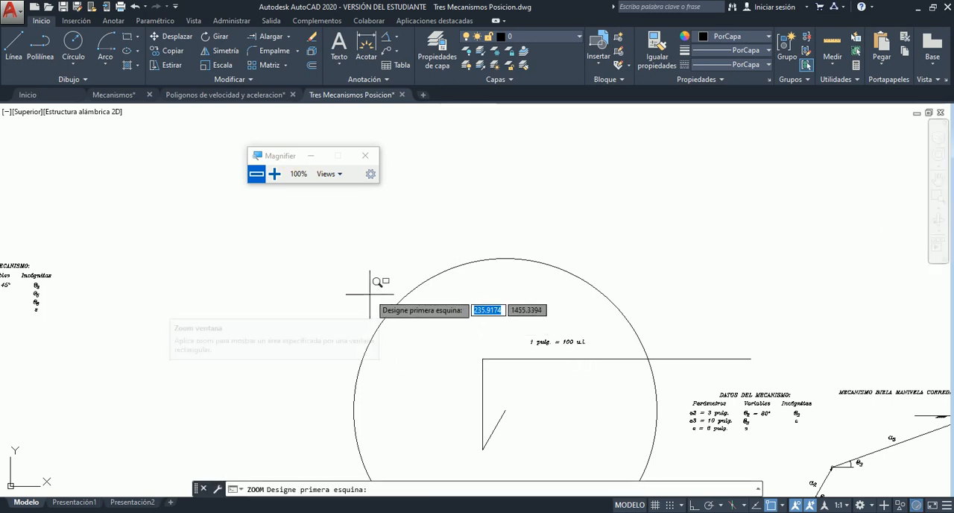
{"action": "left_click", "coordinate": [362, 271]}
{"action": "left_click", "coordinate": [796, 467]}
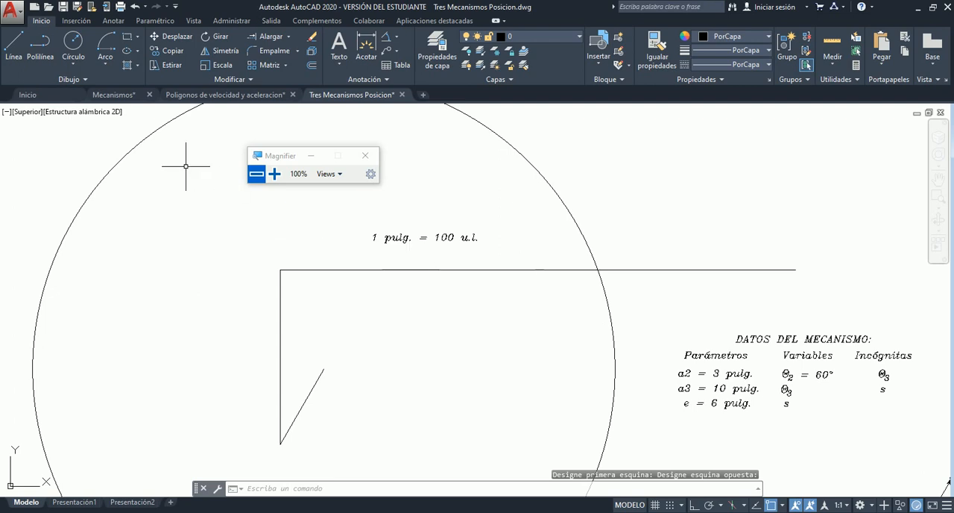
{"action": "left_click", "coordinate": [13, 50]}
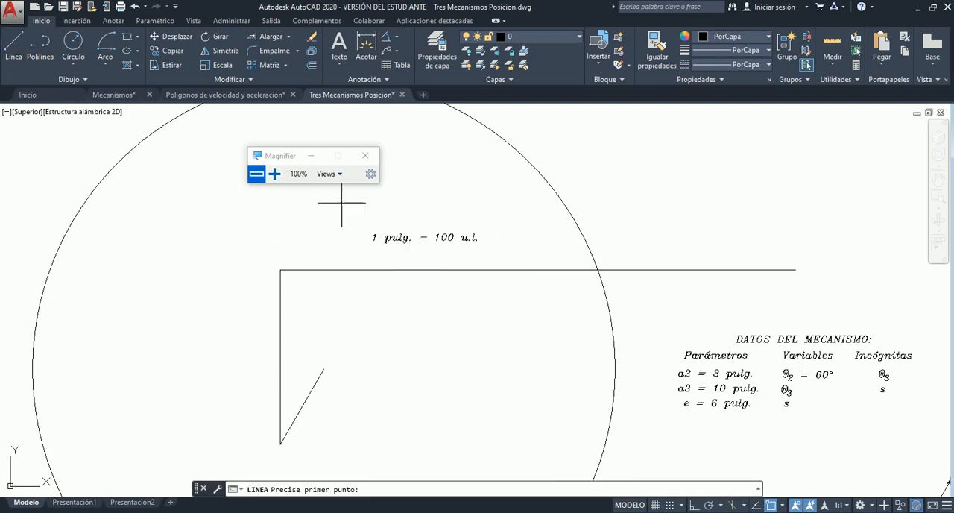
{"action": "left_click", "coordinate": [324, 369]}
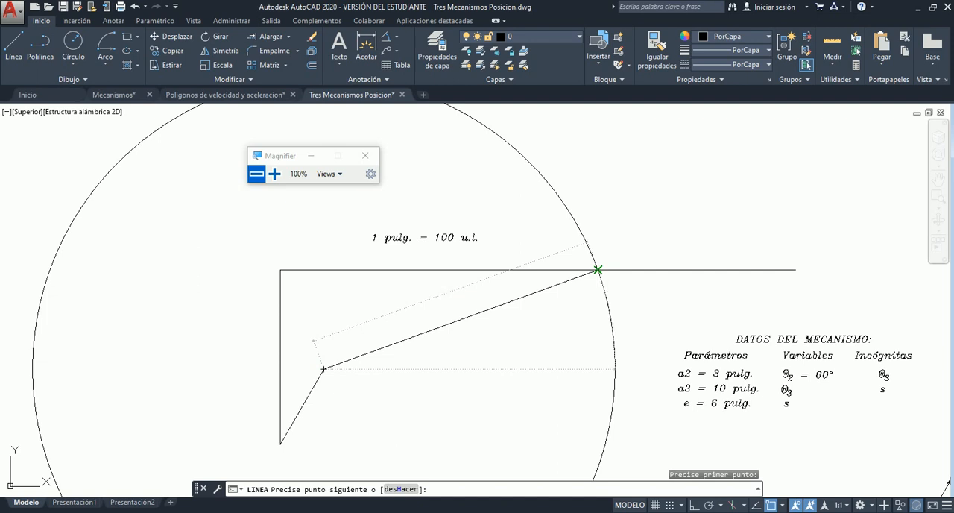
{"action": "left_click", "coordinate": [598, 269]}
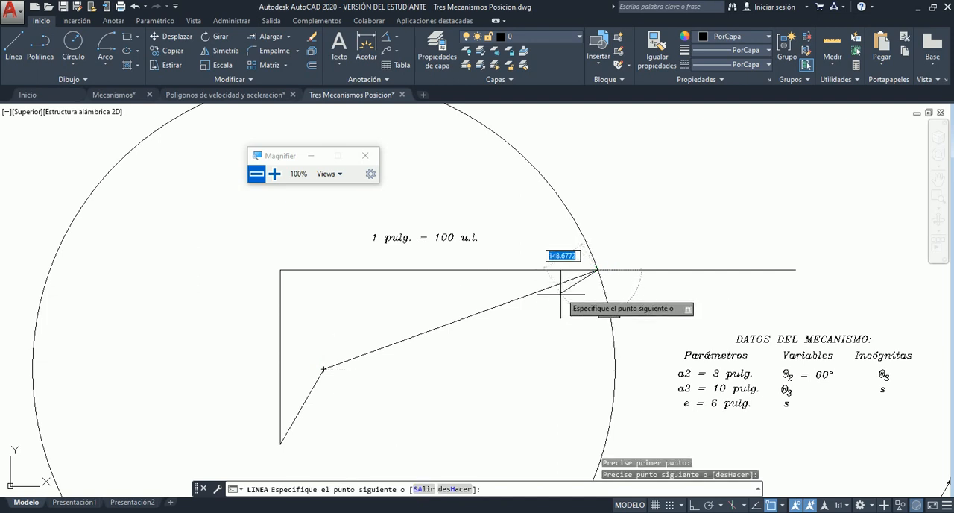
{"action": "key", "text": "Escape"}
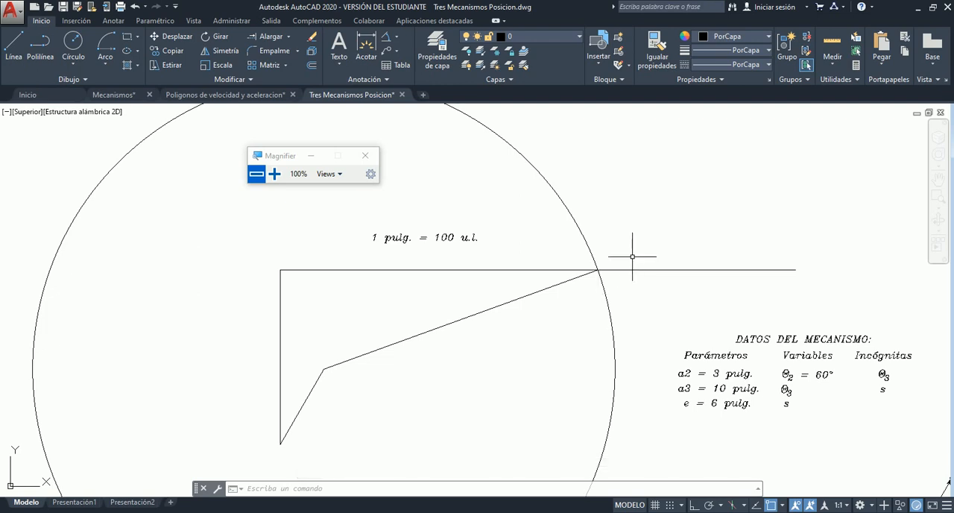
- Trim the part of the horizontal line that extends beyond the circle, using the circle as the cutting edge
{"action": "left_click", "coordinate": [275, 176]}
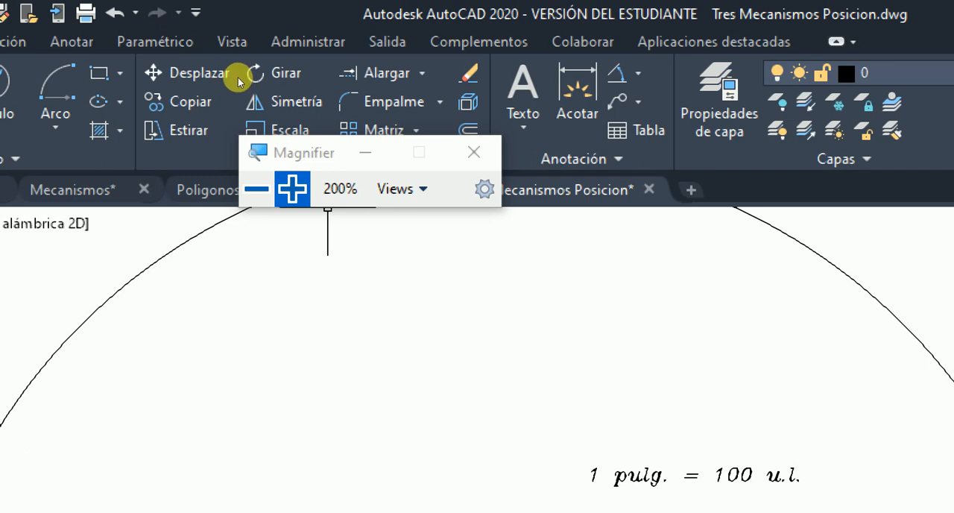
{"action": "left_click", "coordinate": [290, 39]}
{"action": "left_click", "coordinate": [279, 58]}
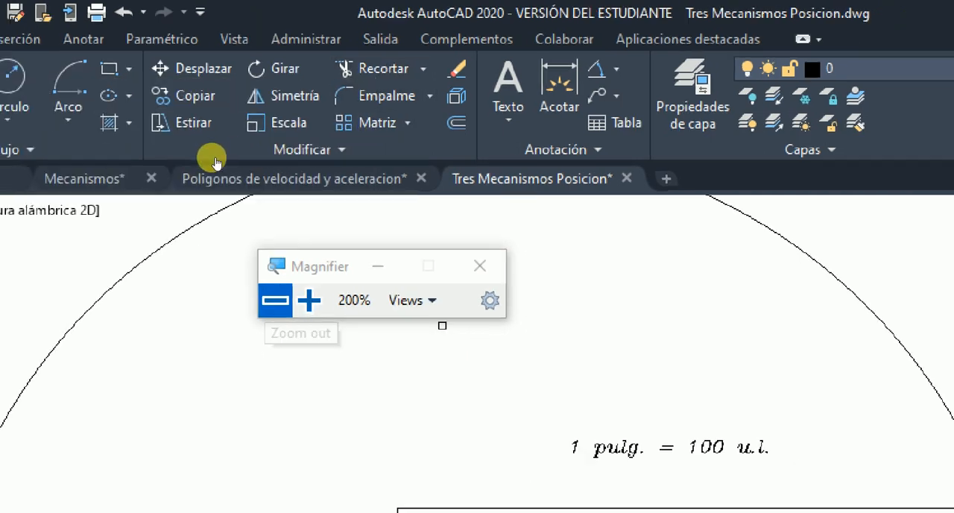
{"action": "left_click", "coordinate": [214, 162]}
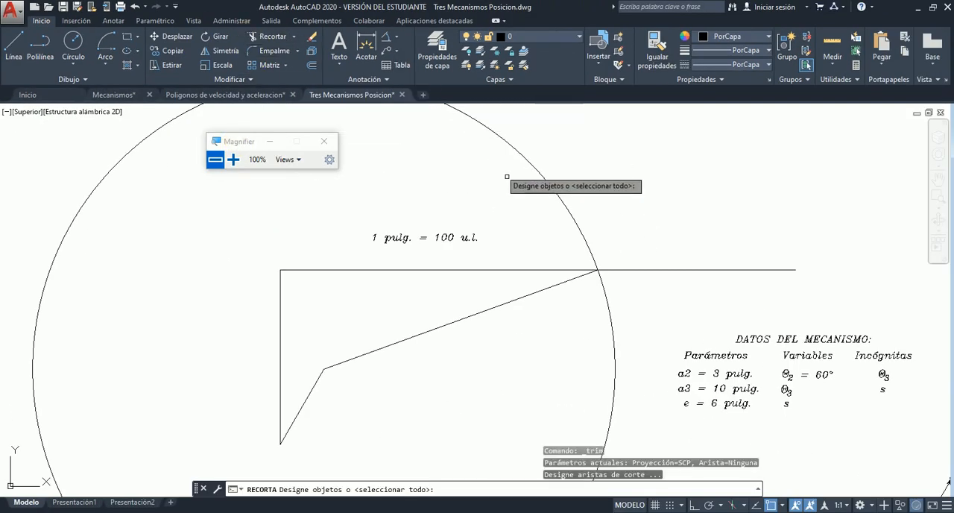
{"action": "left_click", "coordinate": [572, 220]}
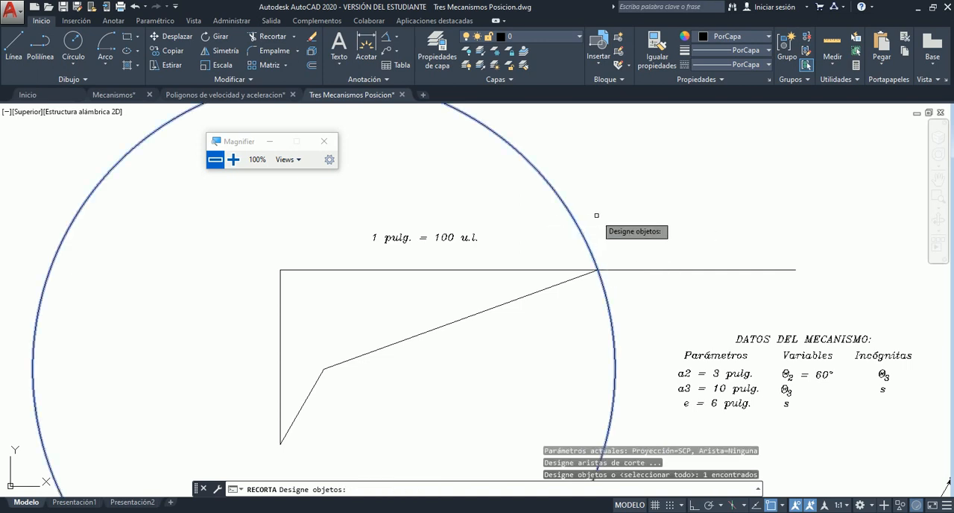
{"action": "key", "text": "Return"}
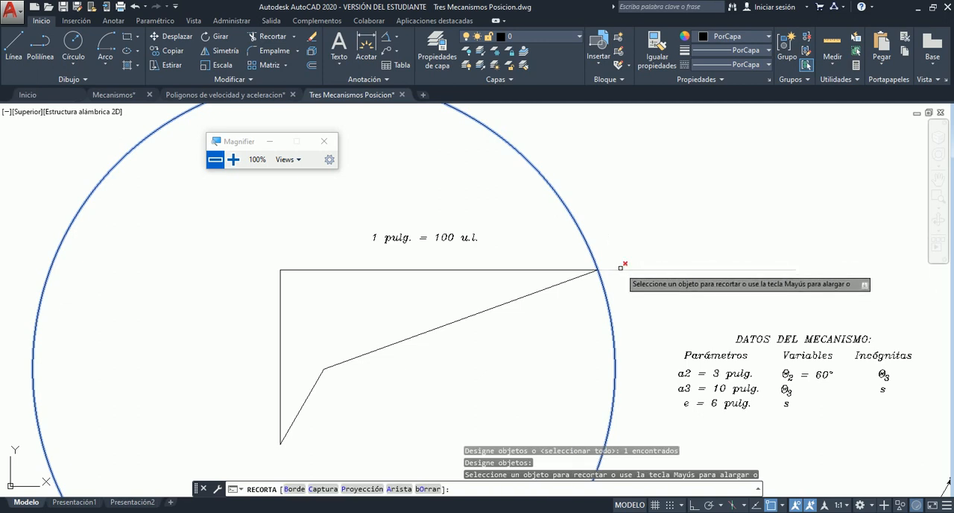
{"action": "left_click", "coordinate": [620, 267]}
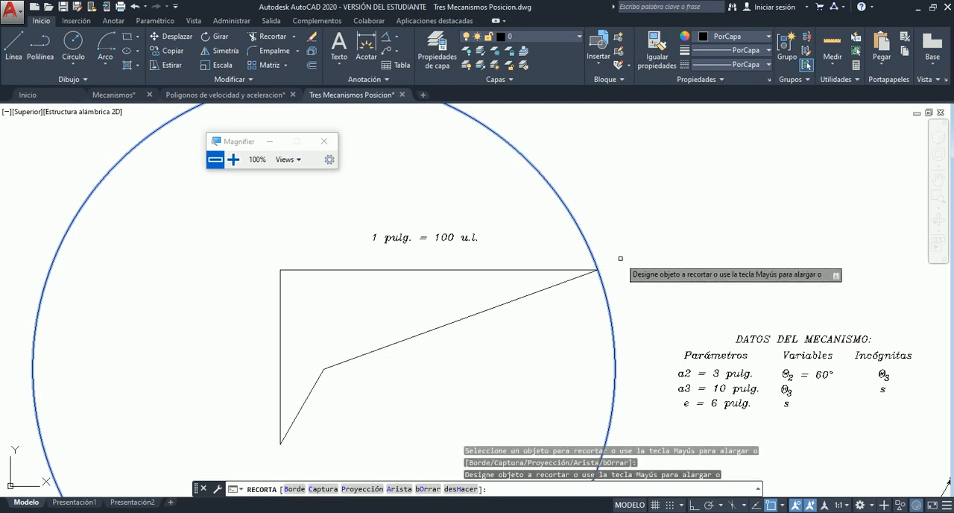
{"action": "key", "text": "Escape"}
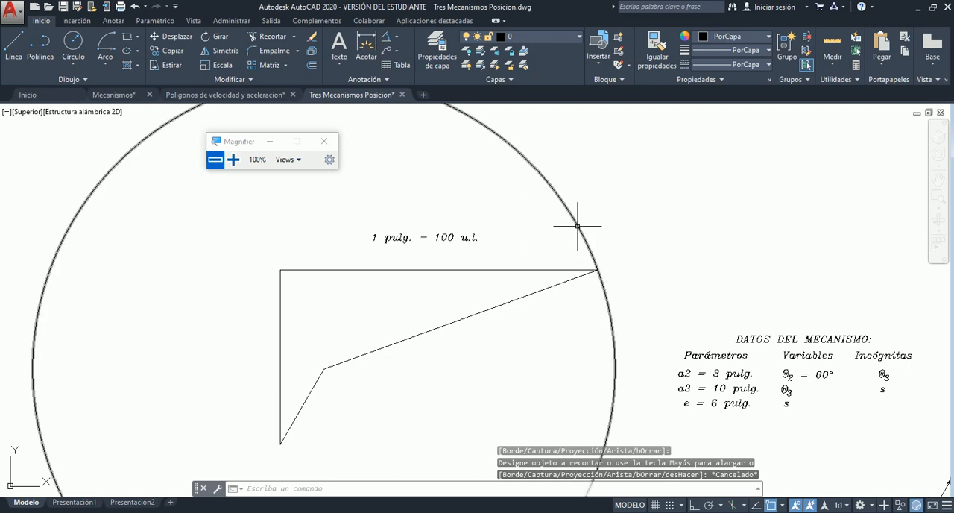
- Erase the a3 construction circle
{"action": "left_click", "coordinate": [578, 225]}
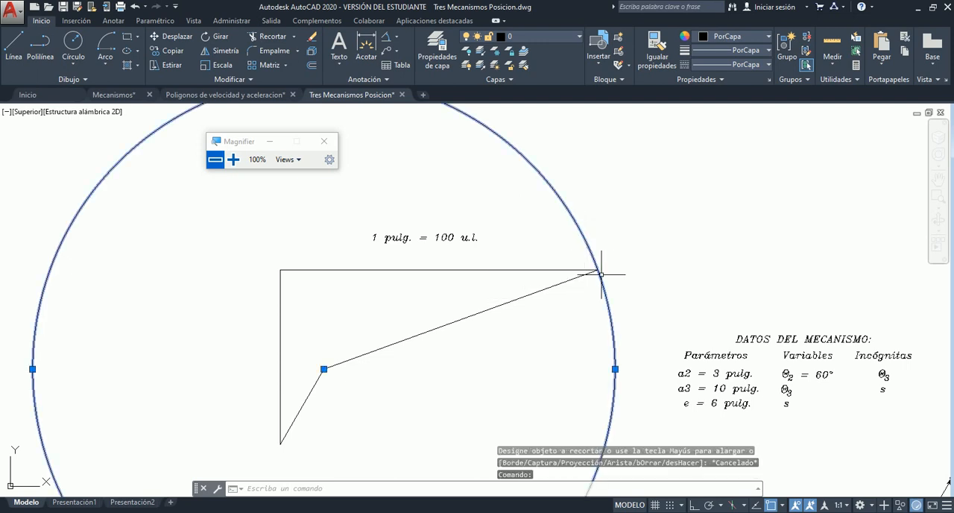
{"action": "key", "text": "Delete"}
{"action": "scroll", "coordinate": [402, 226], "scroll_direction": "down", "scroll_amount": 2}
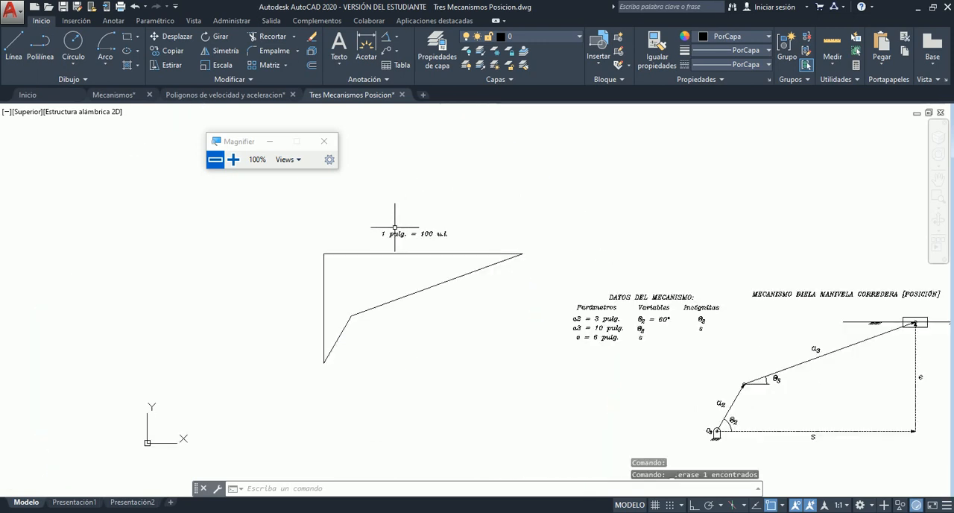
- Move the four construction lines by the lower end of a2, overlaying them on the mechanism at O2 before placing them back beside the data table
{"action": "scroll", "coordinate": [409, 233], "scroll_direction": "up", "scroll_amount": 6}
{"action": "scroll", "coordinate": [406, 233], "scroll_direction": "down", "scroll_amount": 4}
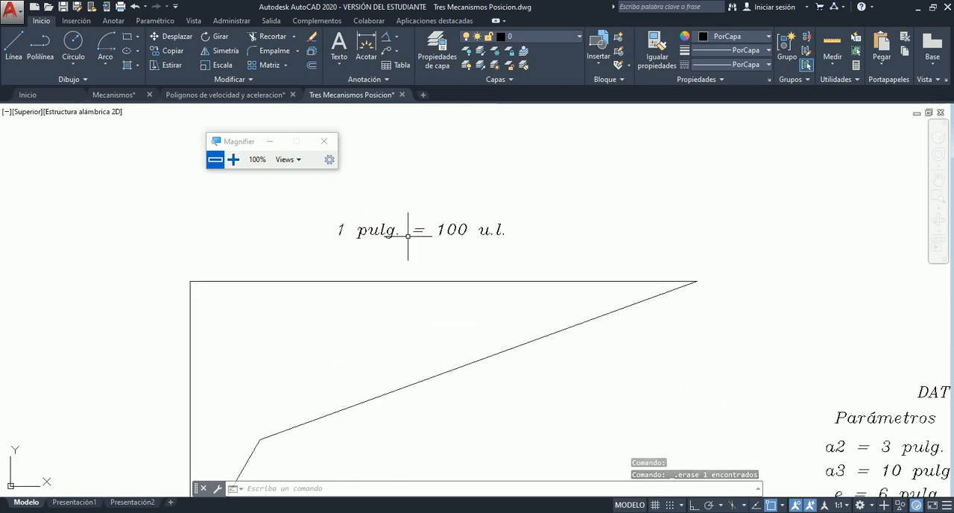
{"action": "scroll", "coordinate": [400, 232], "scroll_direction": "down", "scroll_amount": 3}
{"action": "scroll", "coordinate": [448, 222], "scroll_direction": "up", "scroll_amount": 3}
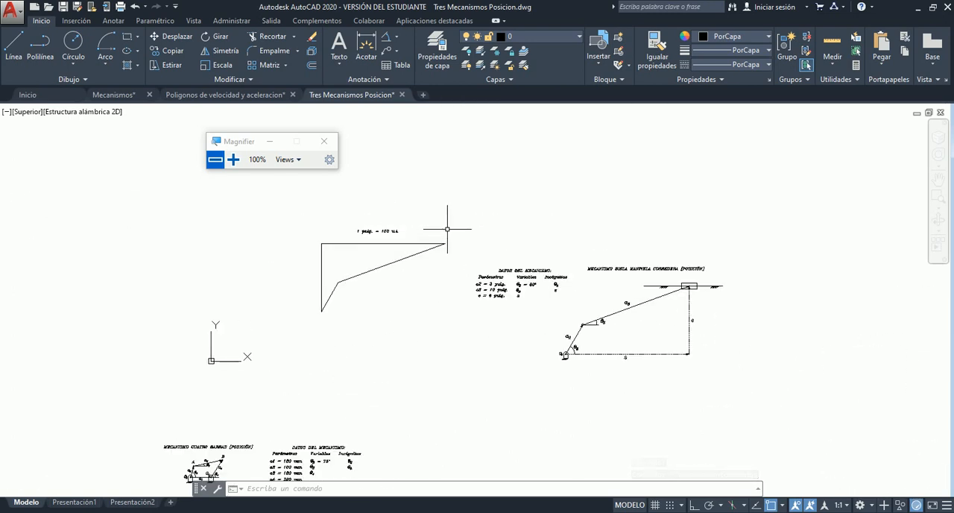
{"action": "left_click", "coordinate": [168, 36]}
{"action": "left_click", "coordinate": [221, 379]}
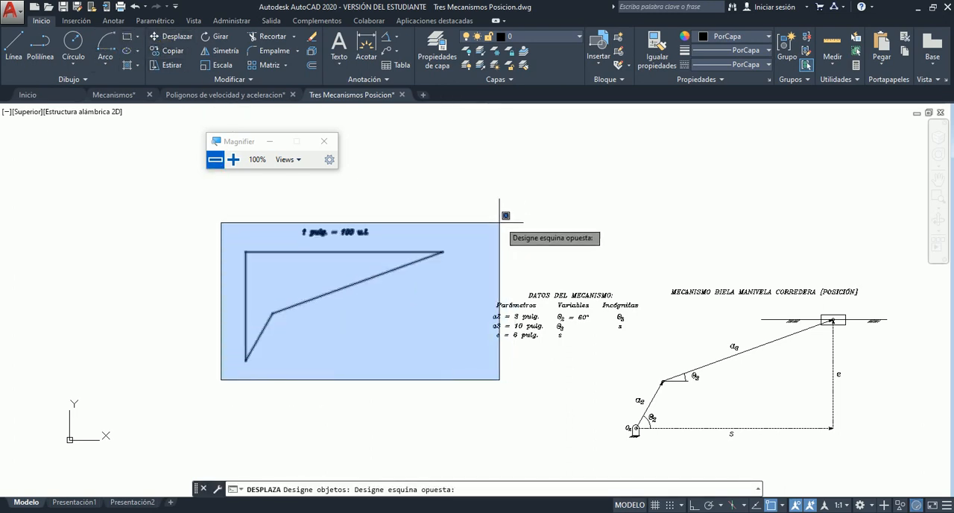
{"action": "left_click", "coordinate": [465, 245]}
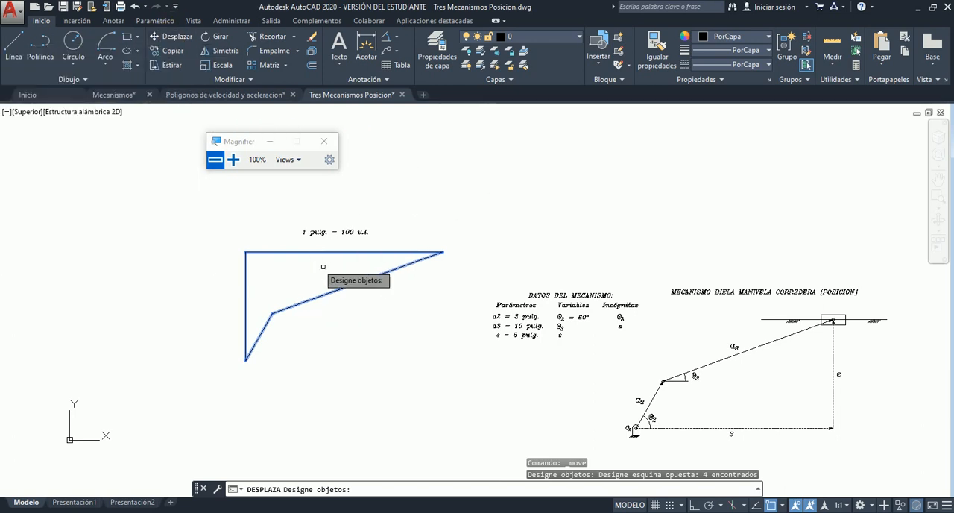
{"action": "key", "text": "Return"}
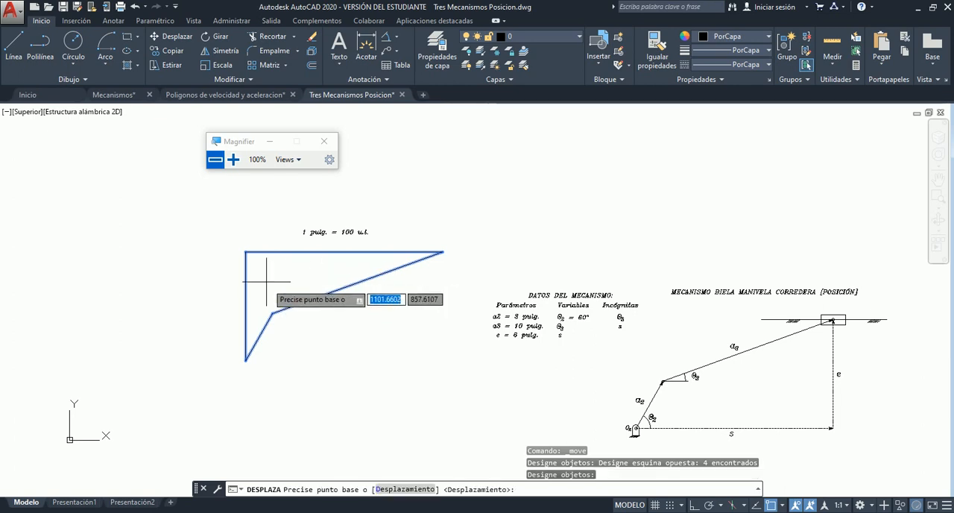
{"action": "left_click", "coordinate": [248, 358]}
{"action": "scroll", "coordinate": [487, 297], "scroll_direction": "down", "scroll_amount": 2}
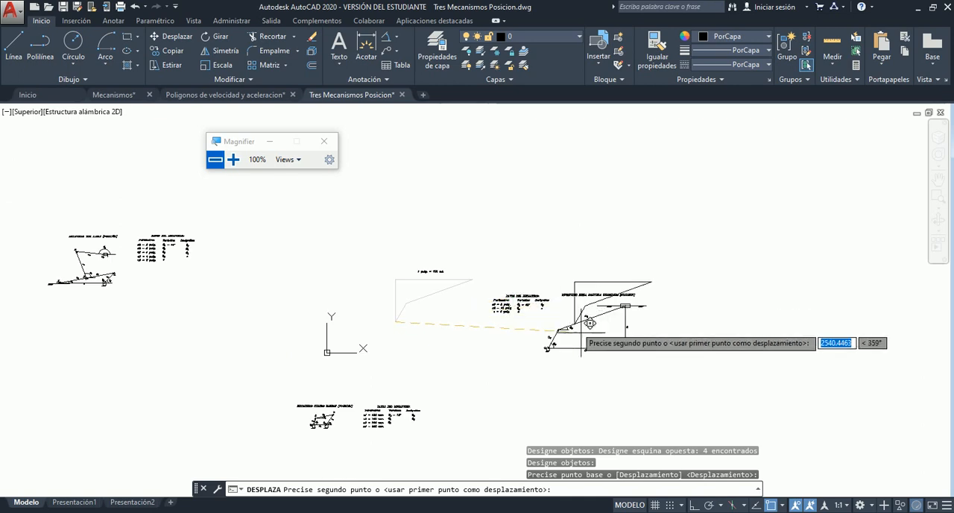
{"action": "scroll", "coordinate": [574, 366], "scroll_direction": "up", "scroll_amount": 5}
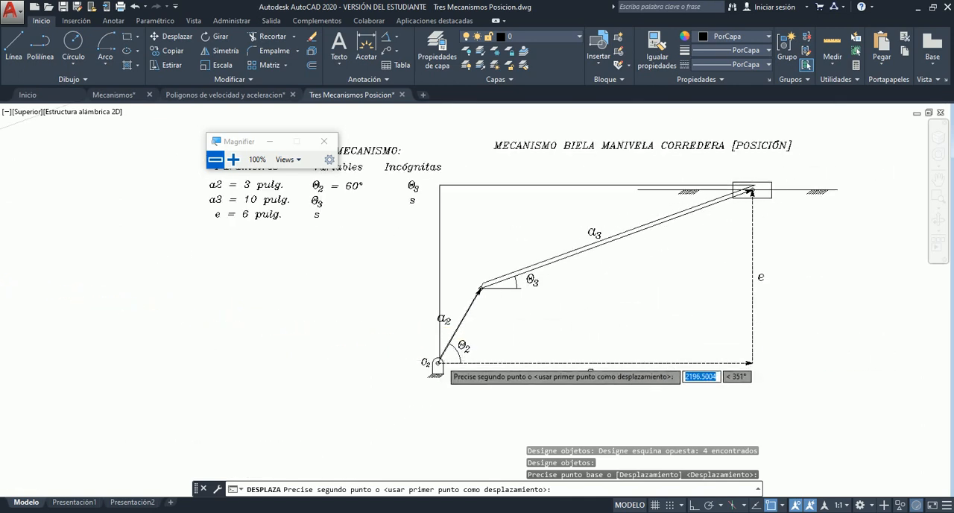
{"action": "scroll", "coordinate": [449, 347], "scroll_direction": "up", "scroll_amount": 2}
{"action": "scroll", "coordinate": [425, 365], "scroll_direction": "down", "scroll_amount": 3}
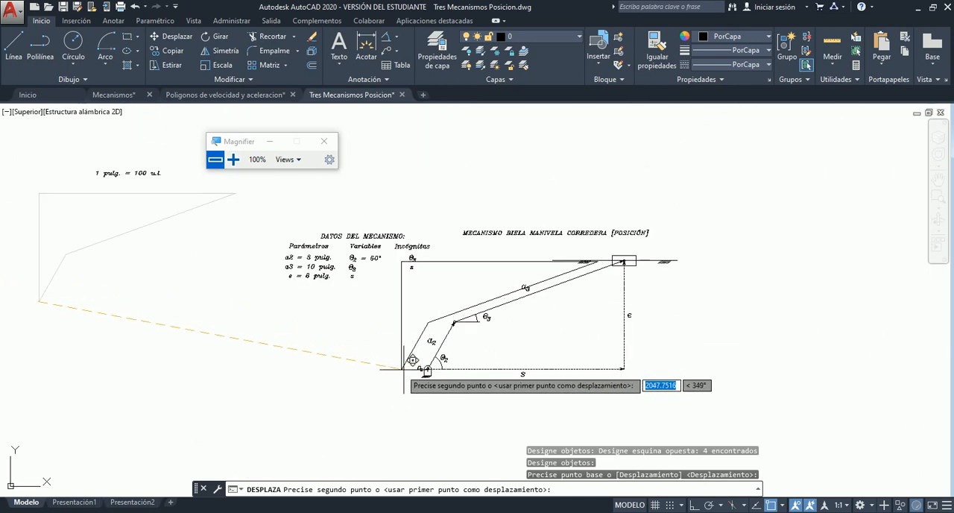
{"action": "scroll", "coordinate": [421, 371], "scroll_direction": "up", "scroll_amount": 2}
{"action": "scroll", "coordinate": [358, 358], "scroll_direction": "up", "scroll_amount": 4}
{"action": "scroll", "coordinate": [350, 369], "scroll_direction": "down", "scroll_amount": 4}
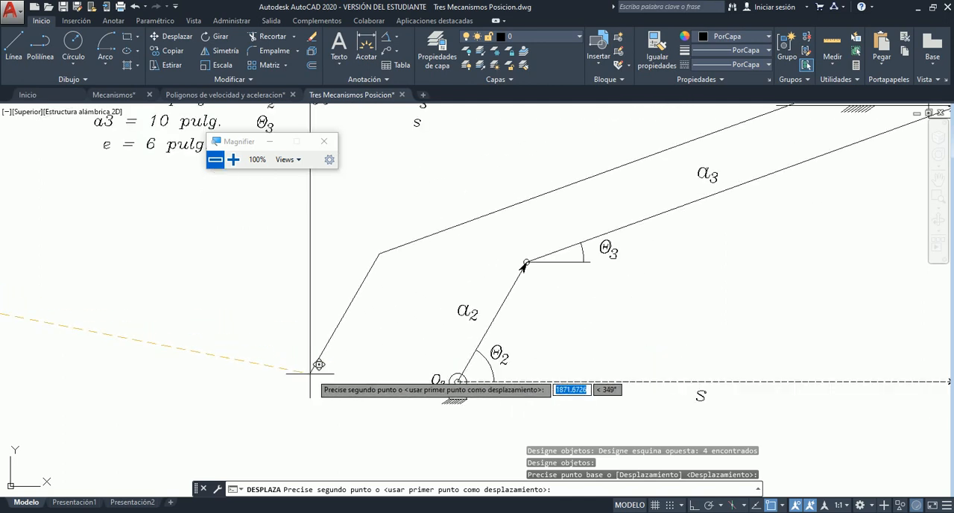
{"action": "scroll", "coordinate": [432, 350], "scroll_direction": "up", "scroll_amount": 4}
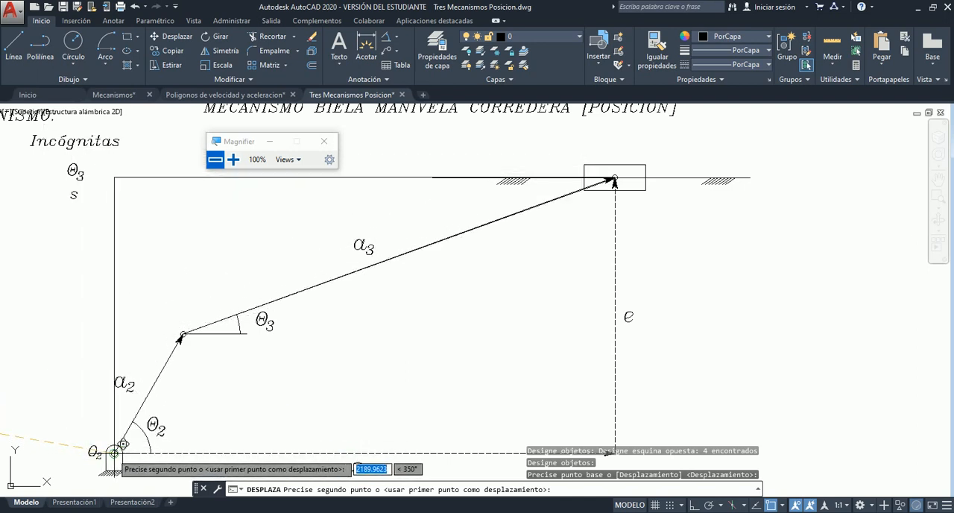
{"action": "scroll", "coordinate": [447, 313], "scroll_direction": "down", "scroll_amount": 3}
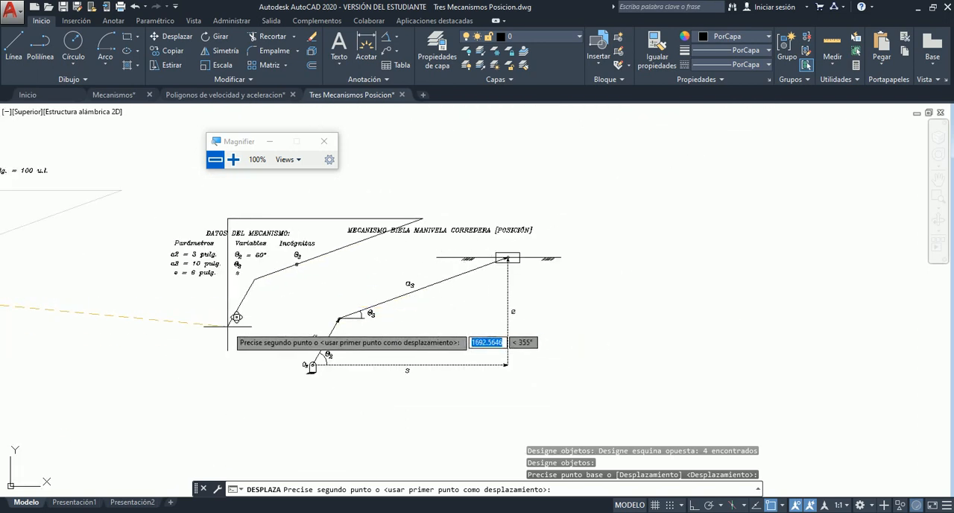
{"action": "scroll", "coordinate": [433, 298], "scroll_direction": "down", "scroll_amount": 2}
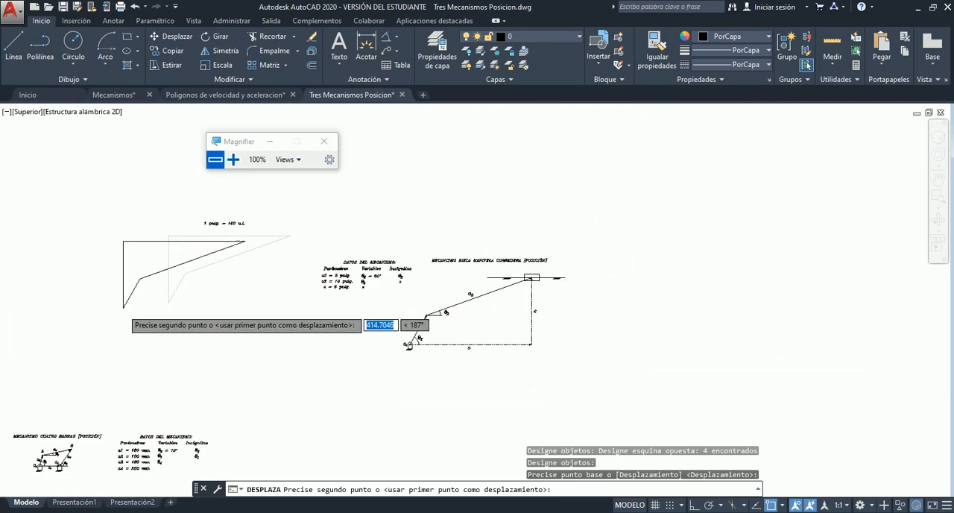
{"action": "scroll", "coordinate": [169, 302], "scroll_direction": "up", "scroll_amount": 3}
{"action": "left_click", "coordinate": [215, 308]}
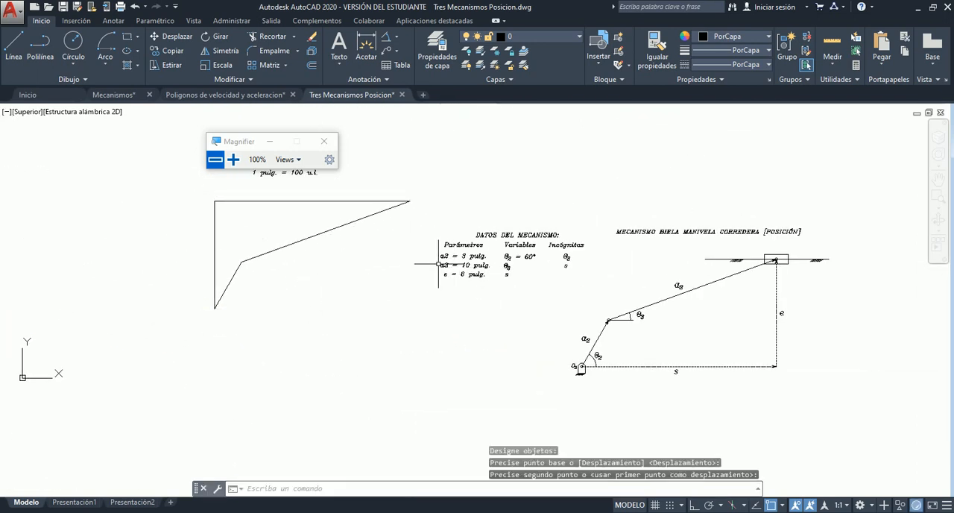
- Examine the crank-slider diagram, checking the e and s vectors and the slider's horizontal ground line against the construction
{"action": "scroll", "coordinate": [361, 172], "scroll_direction": "up", "scroll_amount": 2}
{"action": "scroll", "coordinate": [271, 248], "scroll_direction": "down", "scroll_amount": 2}
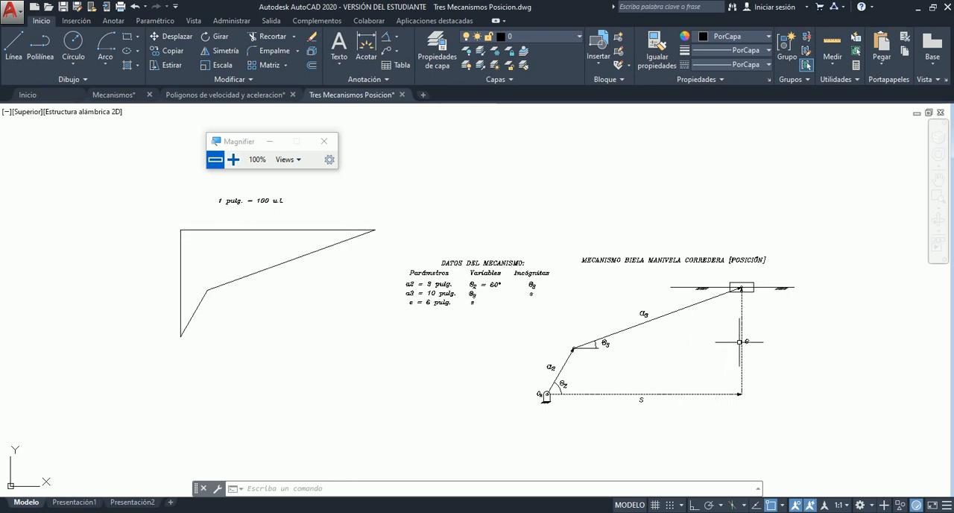
{"action": "scroll", "coordinate": [747, 348], "scroll_direction": "up", "scroll_amount": 2}
{"action": "scroll", "coordinate": [751, 372], "scroll_direction": "down", "scroll_amount": 4}
{"action": "scroll", "coordinate": [754, 382], "scroll_direction": "up", "scroll_amount": 3}
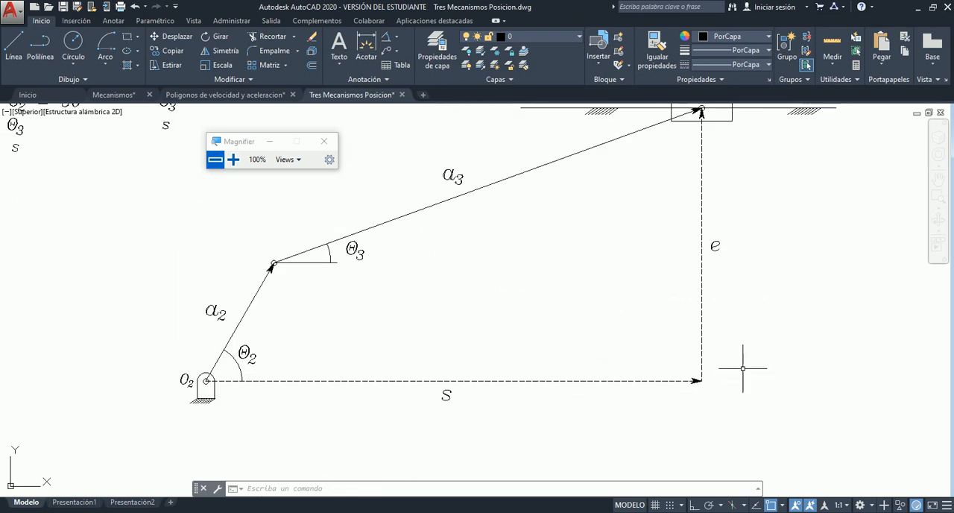
{"action": "scroll", "coordinate": [742, 372], "scroll_direction": "down", "scroll_amount": 3}
{"action": "scroll", "coordinate": [755, 378], "scroll_direction": "up", "scroll_amount": 3}
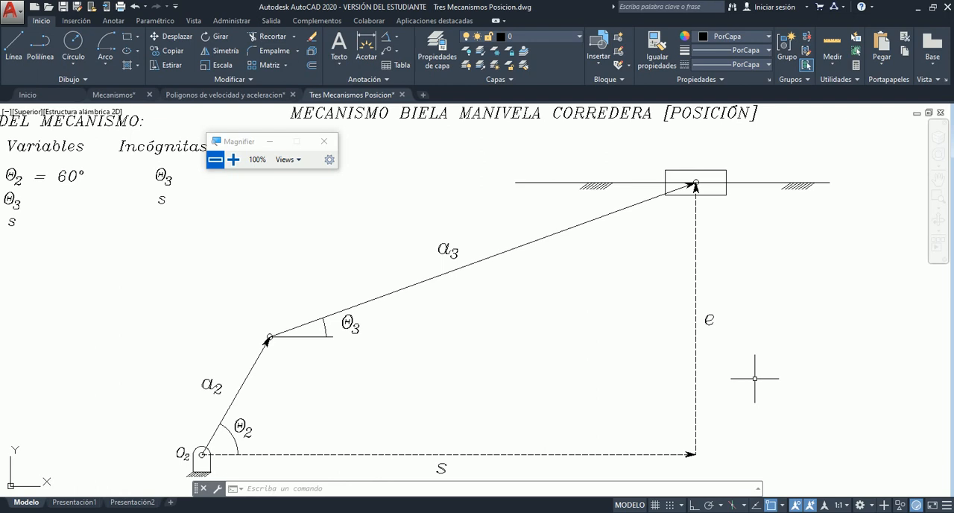
{"action": "left_click", "coordinate": [739, 183]}
{"action": "key", "text": "Escape"}
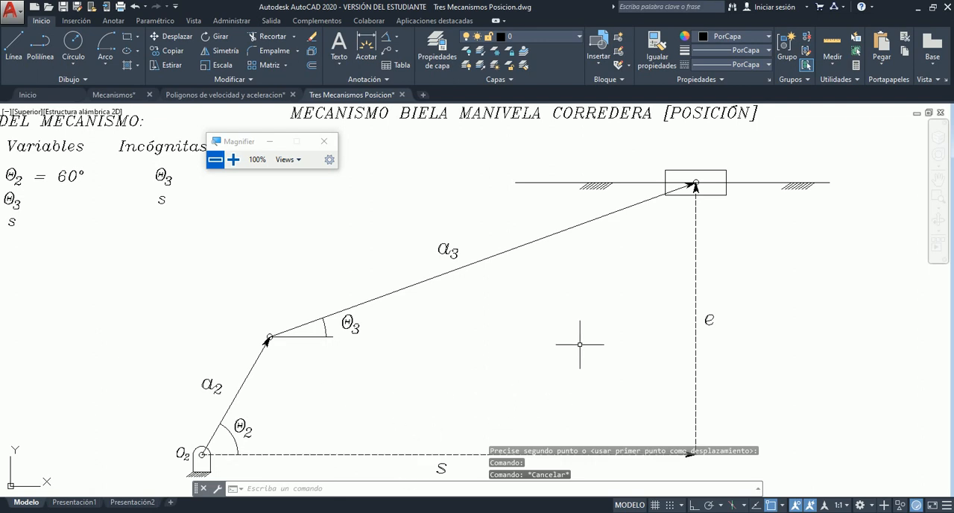
- Erase the four construction lines together with the "1 pulg. = 100 u.l." scale note
{"action": "scroll", "coordinate": [640, 317], "scroll_direction": "down", "scroll_amount": 2}
{"action": "scroll", "coordinate": [639, 318], "scroll_direction": "down", "scroll_amount": 3}
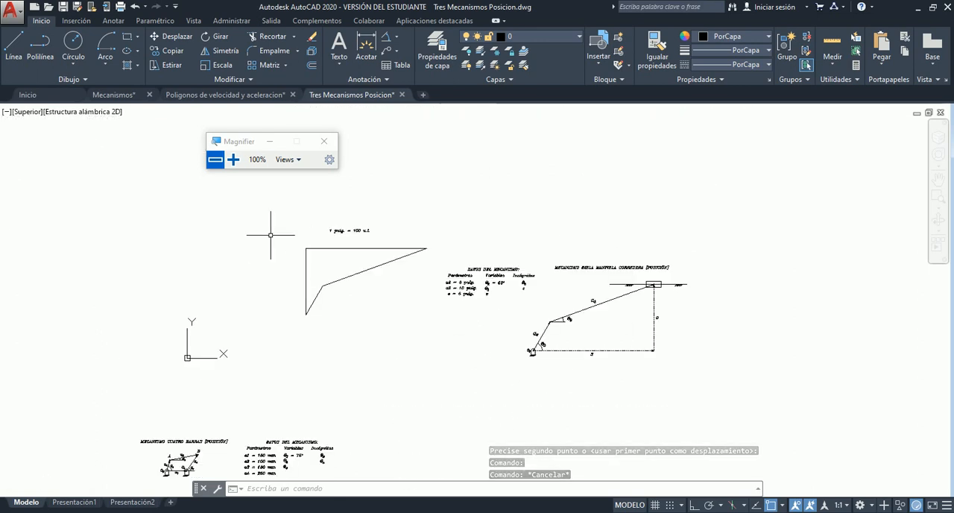
{"action": "scroll", "coordinate": [266, 234], "scroll_direction": "up", "scroll_amount": 2}
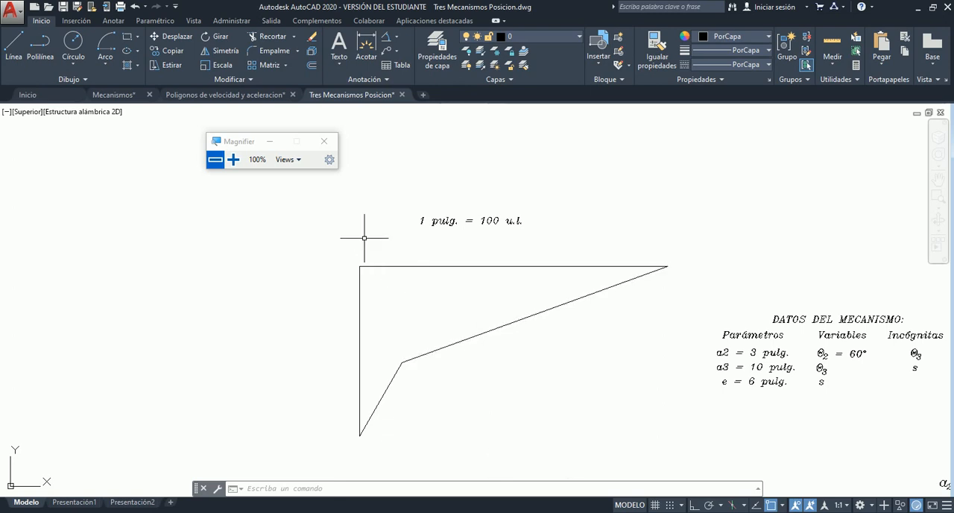
{"action": "left_click", "coordinate": [321, 206]}
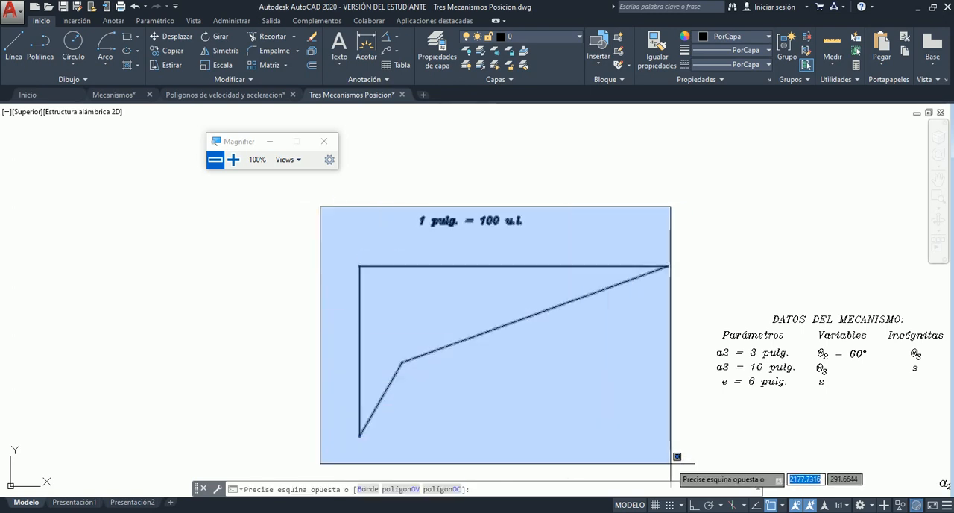
{"action": "left_click", "coordinate": [673, 447]}
{"action": "key", "text": "Delete"}
{"action": "scroll", "coordinate": [287, 297], "scroll_direction": "down", "scroll_amount": 3}
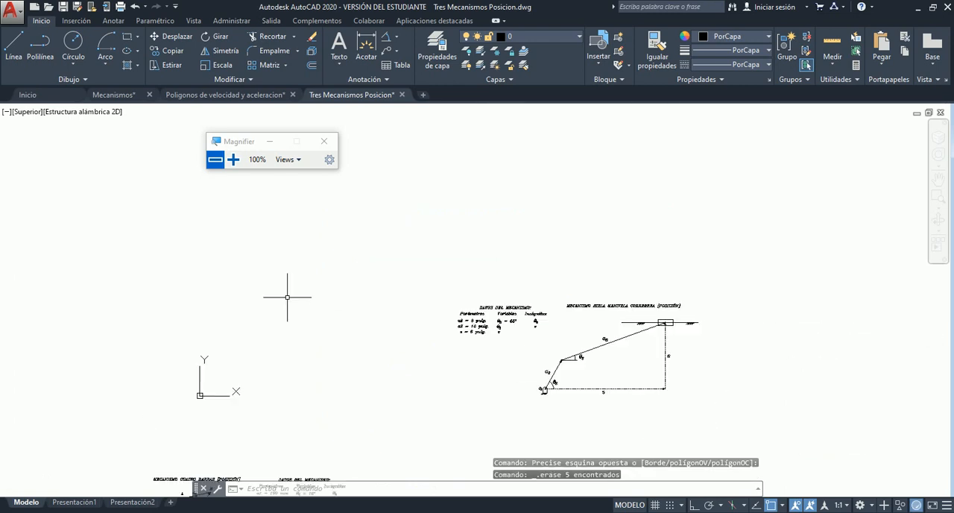
- Add an angular dimension between the short horizontal reference line and the a3 vector, placing its arc outside the θ3 label, and read it
{"action": "scroll", "coordinate": [644, 369], "scroll_direction": "up", "scroll_amount": 5}
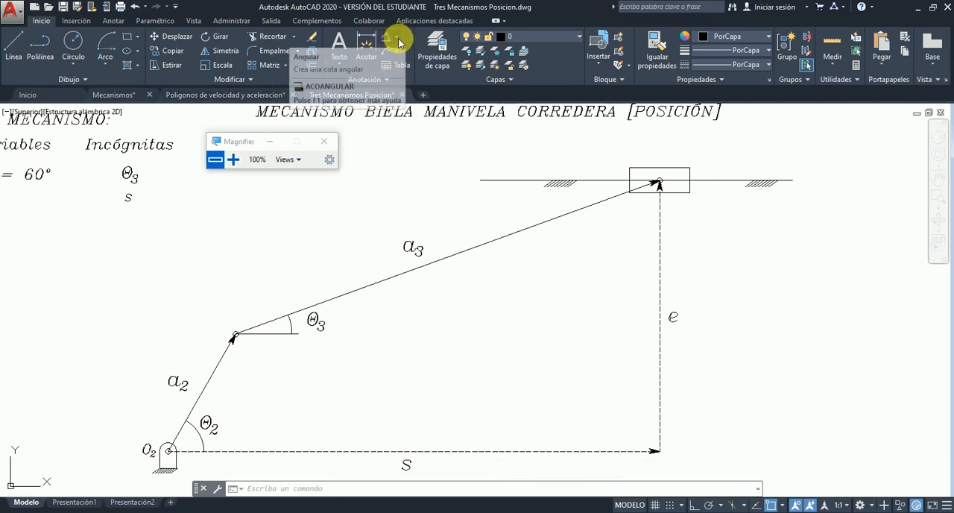
{"action": "left_click", "coordinate": [233, 159]}
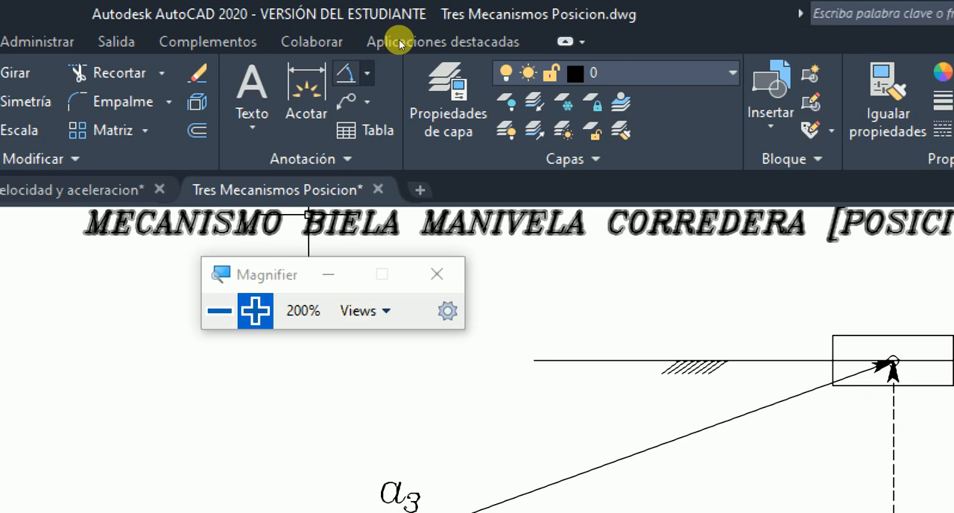
{"action": "left_click", "coordinate": [368, 73]}
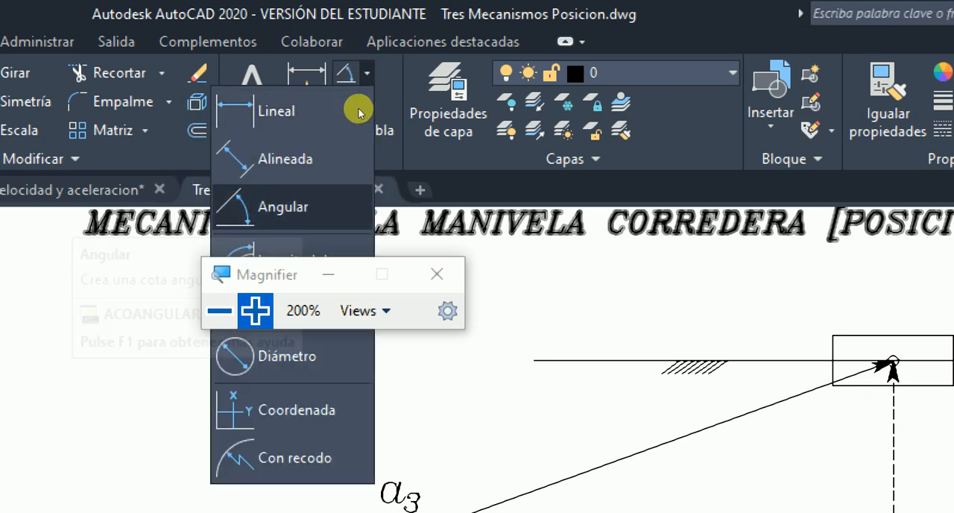
{"action": "left_click", "coordinate": [303, 212]}
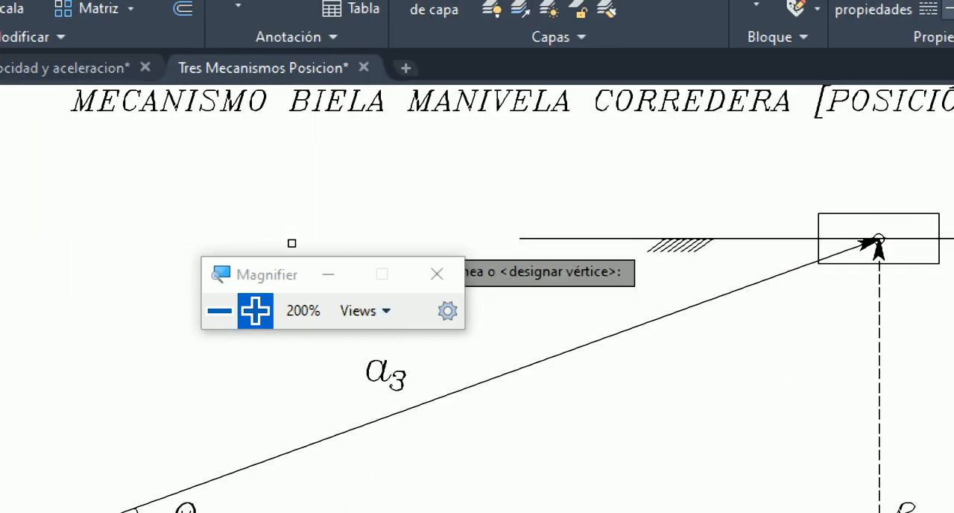
{"action": "key", "text": "super+minus"}
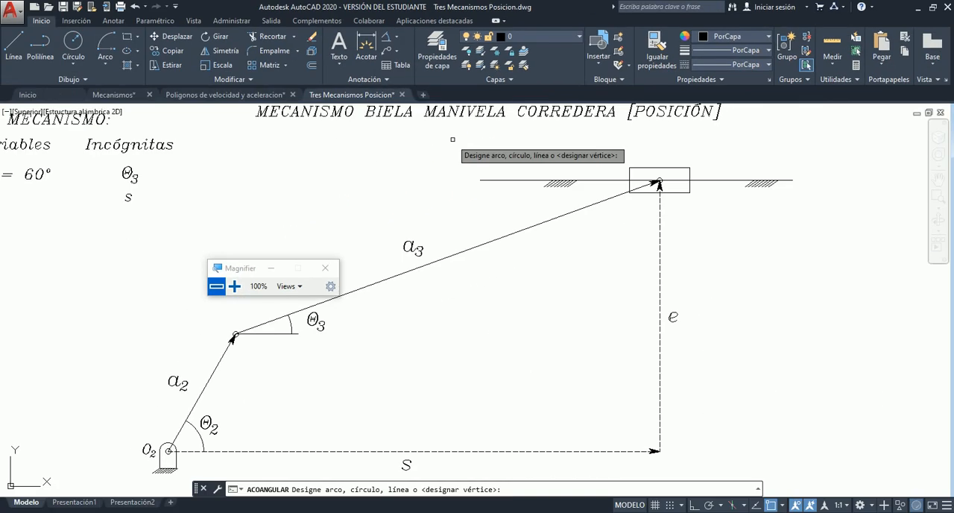
{"action": "left_click_drag", "start_coordinate": [254, 274], "coordinate": [105, 284]}
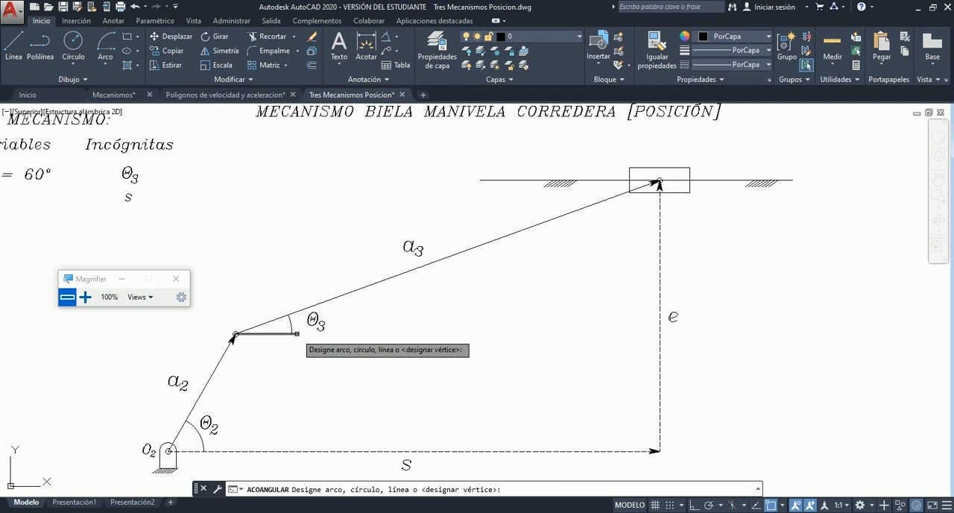
{"action": "left_click", "coordinate": [297, 333]}
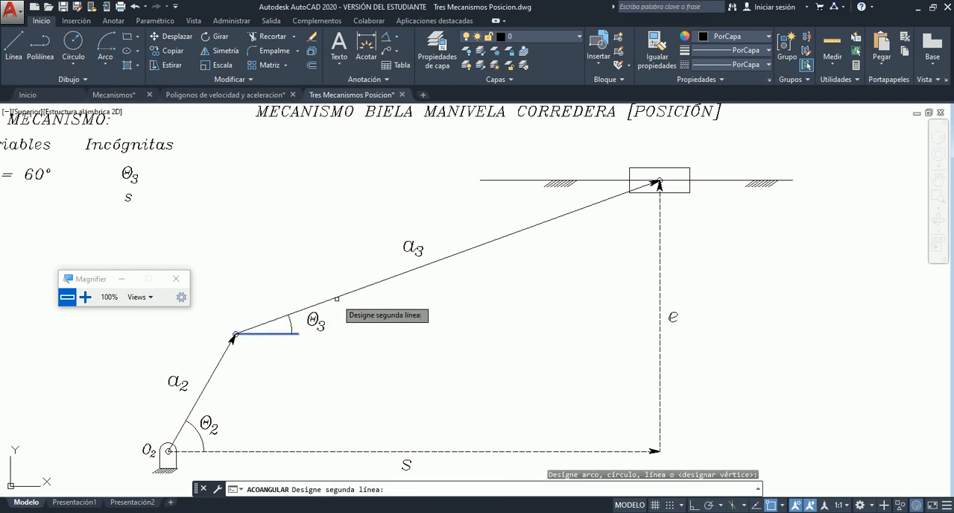
{"action": "left_click", "coordinate": [337, 299]}
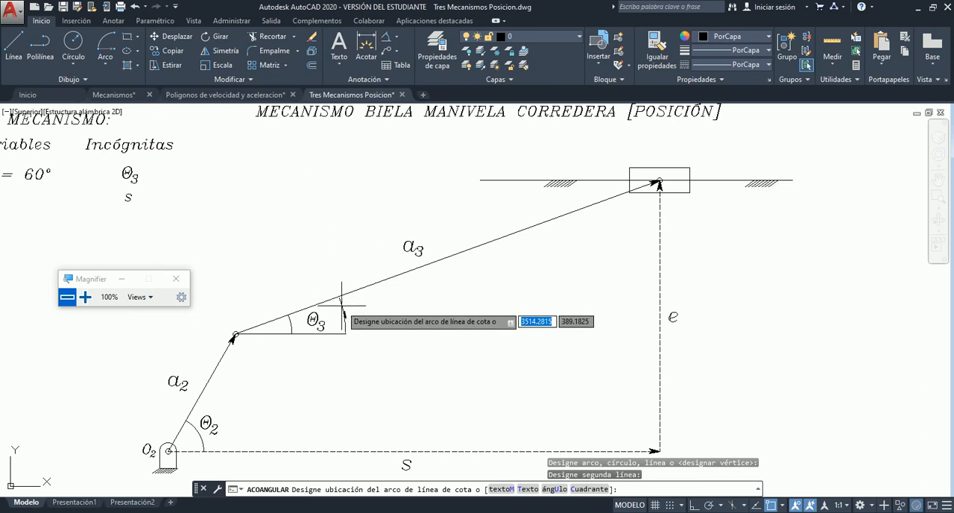
{"action": "left_click", "coordinate": [400, 301]}
{"action": "scroll", "coordinate": [406, 295], "scroll_direction": "up", "scroll_amount": 2}
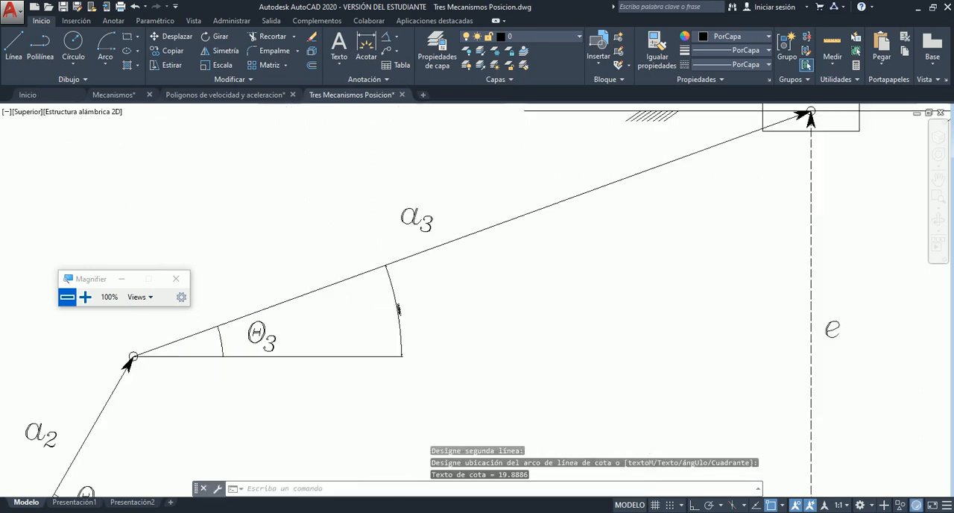
{"action": "scroll", "coordinate": [399, 311], "scroll_direction": "up", "scroll_amount": 7}
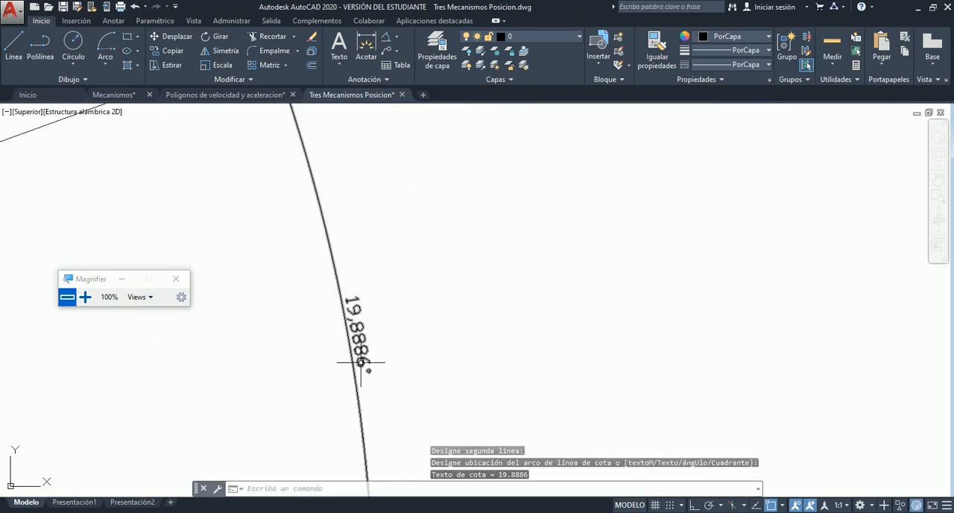
{"action": "scroll", "coordinate": [361, 358], "scroll_direction": "down", "scroll_amount": 5}
{"action": "scroll", "coordinate": [358, 343], "scroll_direction": "up", "scroll_amount": 5}
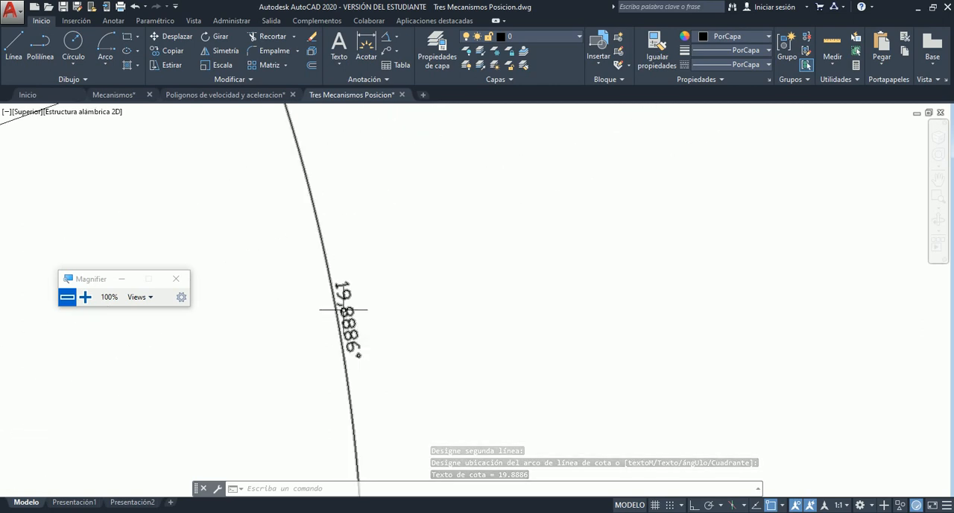
{"action": "scroll", "coordinate": [355, 316], "scroll_direction": "up", "scroll_amount": 2}
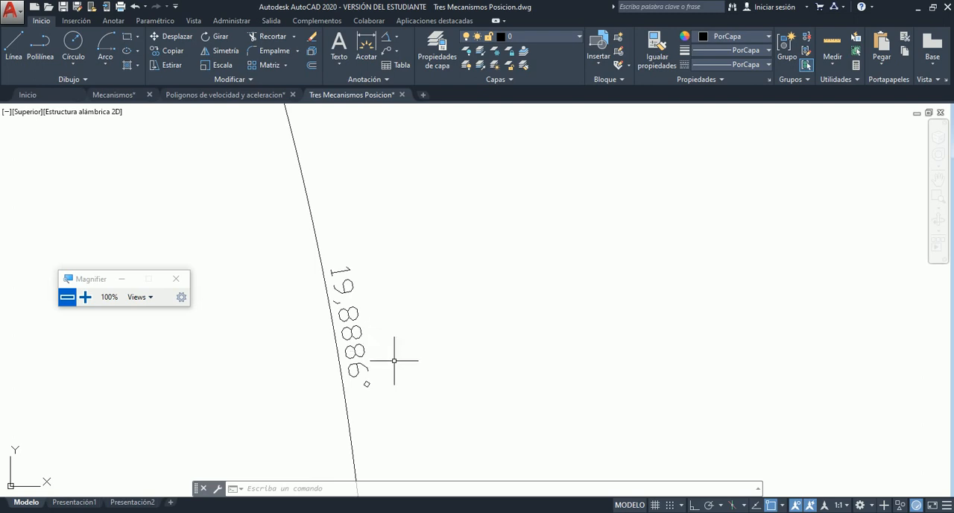
- Copy the "= 60°" text from the θ2 row and place it beside θ3 in the Incógnitas column
{"action": "scroll", "coordinate": [395, 361], "scroll_direction": "down", "scroll_amount": 6}
{"action": "scroll", "coordinate": [205, 296], "scroll_direction": "up", "scroll_amount": 6}
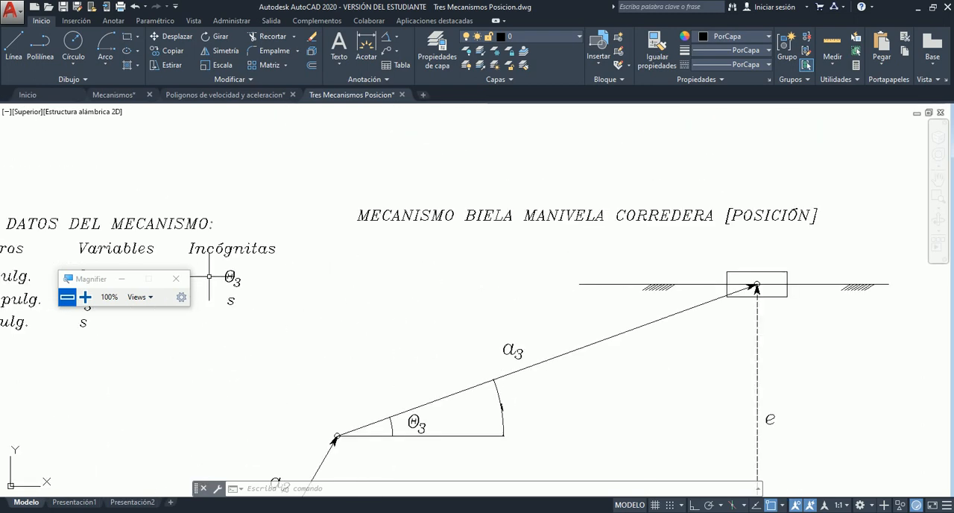
{"action": "left_click", "coordinate": [257, 274]}
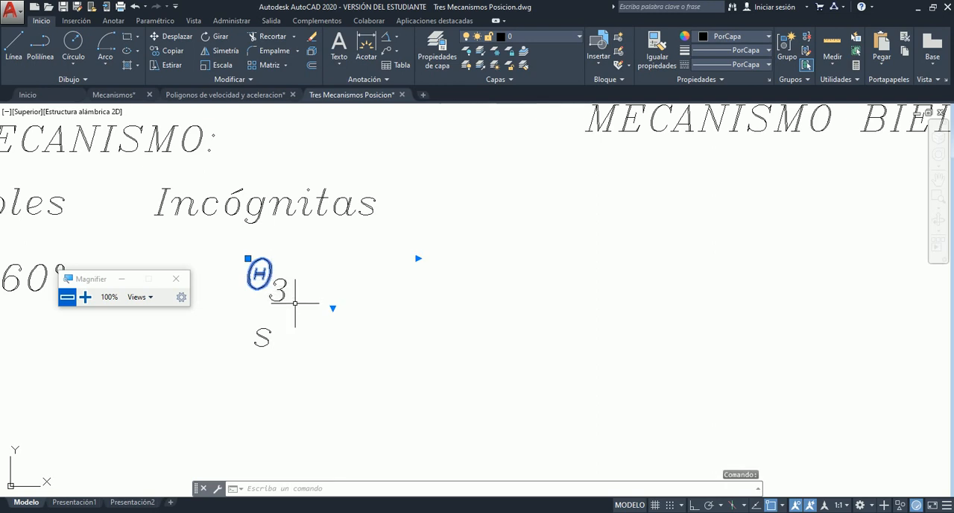
{"action": "key", "text": "Escape"}
{"action": "scroll", "coordinate": [383, 269], "scroll_direction": "down", "scroll_amount": 2}
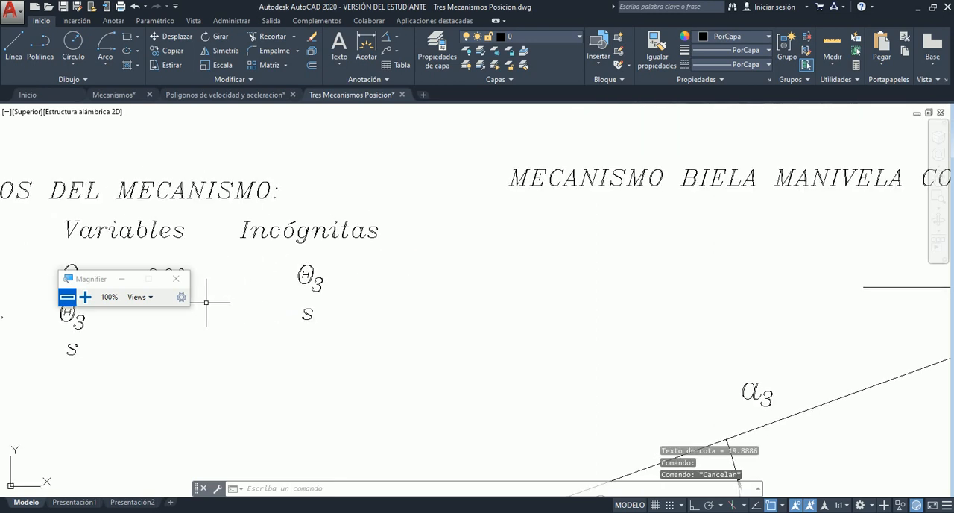
{"action": "left_click_drag", "start_coordinate": [68, 278], "coordinate": [380, 144]}
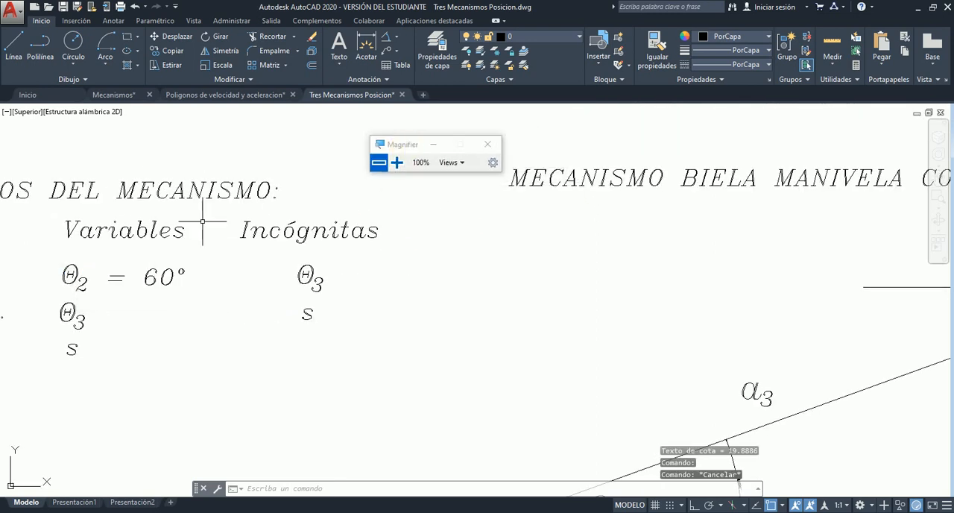
{"action": "left_click", "coordinate": [102, 259]}
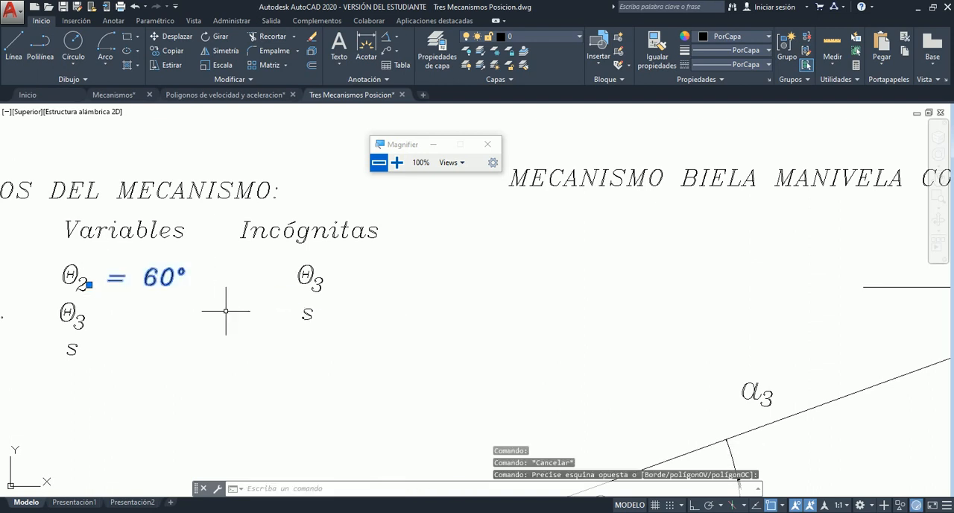
{"action": "key", "text": "ctrl+c"}
{"action": "key", "text": "ctrl+v"}
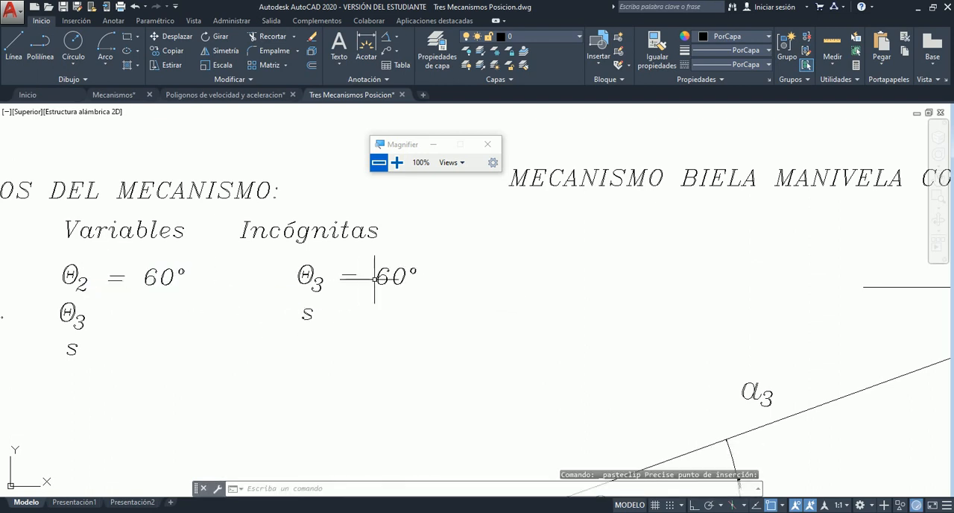
- Check the θ3 angular dimension on the diagram and change the copied value beside θ3 to 19.88°
{"action": "scroll", "coordinate": [459, 346], "scroll_direction": "down", "scroll_amount": 10}
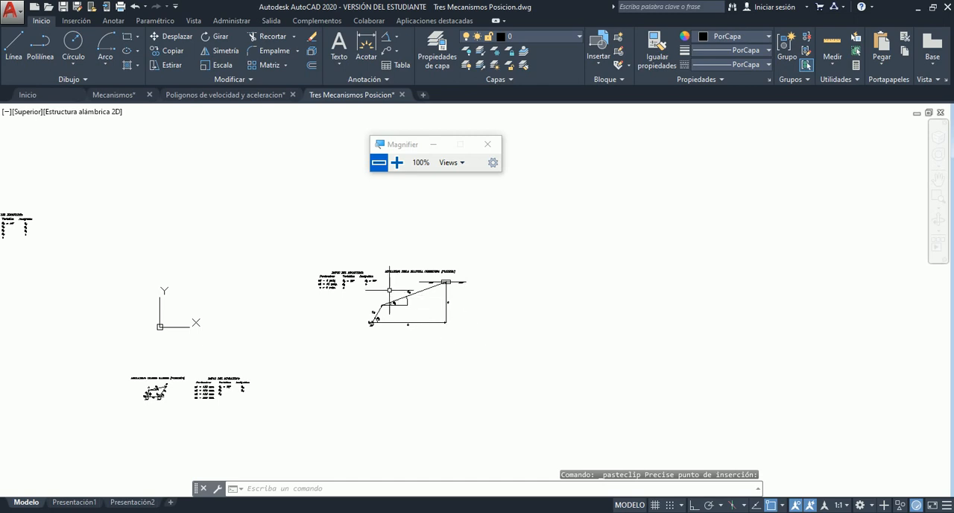
{"action": "scroll", "coordinate": [390, 290], "scroll_direction": "up", "scroll_amount": 12}
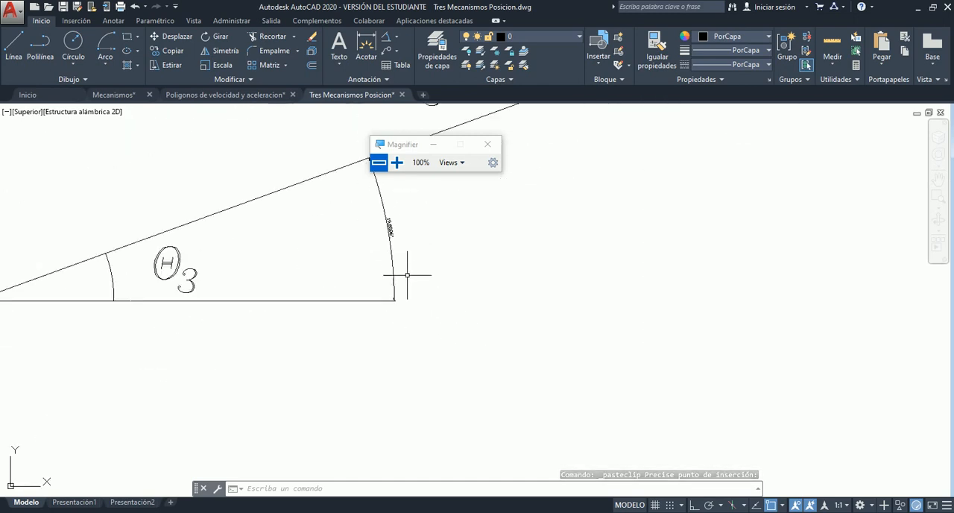
{"action": "scroll", "coordinate": [407, 275], "scroll_direction": "down", "scroll_amount": 10}
{"action": "scroll", "coordinate": [217, 191], "scroll_direction": "down", "scroll_amount": 3}
{"action": "scroll", "coordinate": [233, 154], "scroll_direction": "up", "scroll_amount": 10}
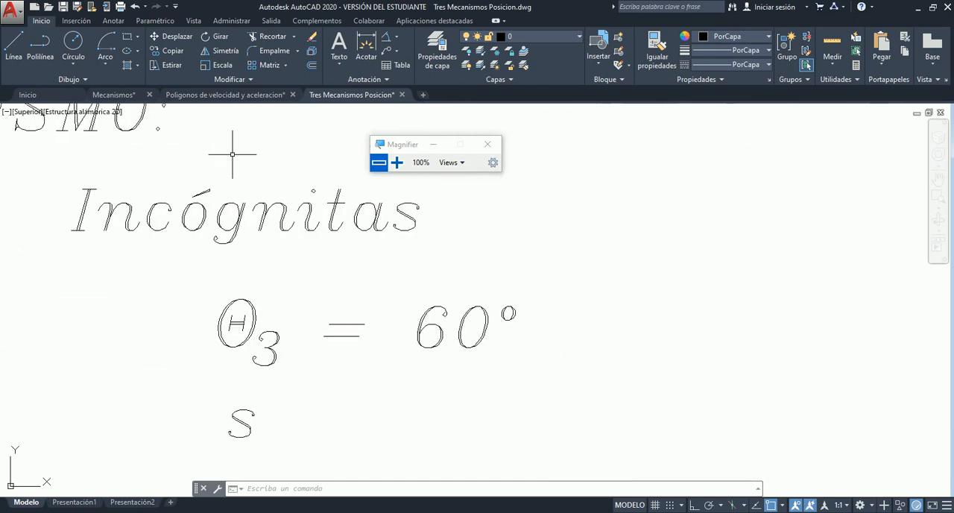
{"action": "double_click", "coordinate": [456, 329]}
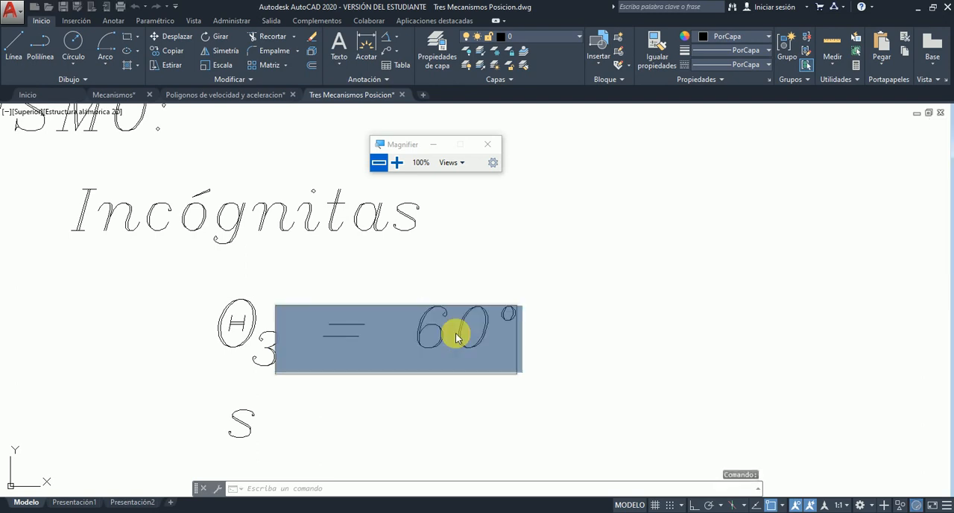
{"action": "left_click", "coordinate": [445, 335]}
{"action": "left_click_drag", "start_coordinate": [431, 333], "coordinate": [489, 320]}
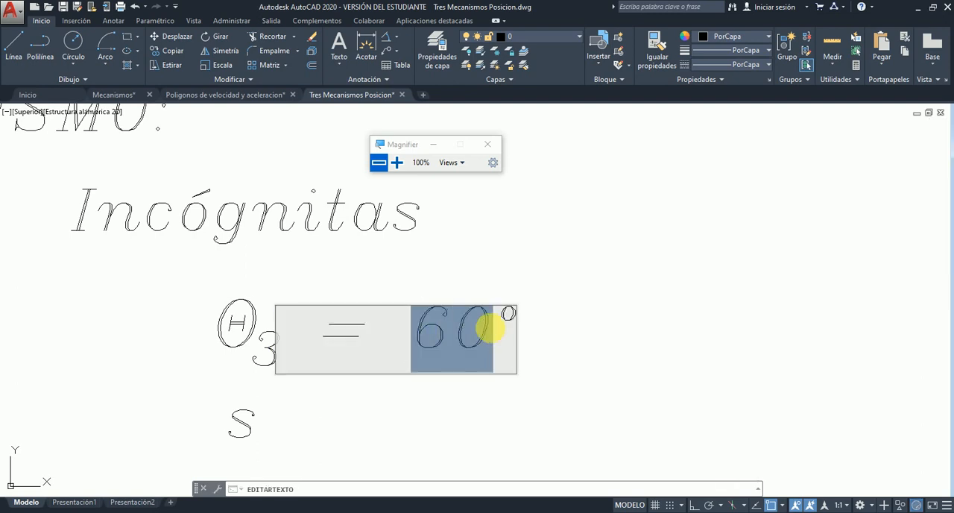
{"action": "type", "text": "19.88"}
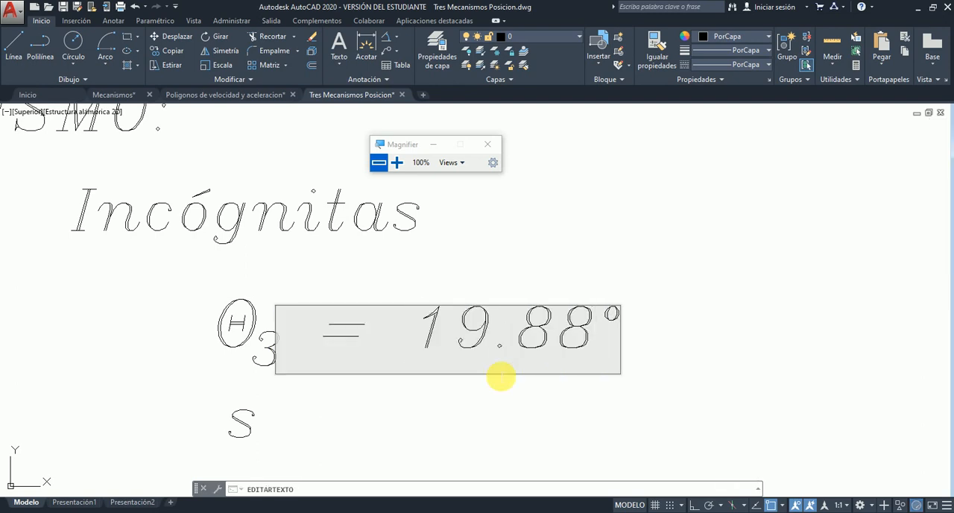
{"action": "left_click", "coordinate": [671, 314]}
- Add a linear dimension from O2 to the tip of the s vector, placing its line just above the vector, and read it
{"action": "scroll", "coordinate": [514, 322], "scroll_direction": "down", "scroll_amount": 3}
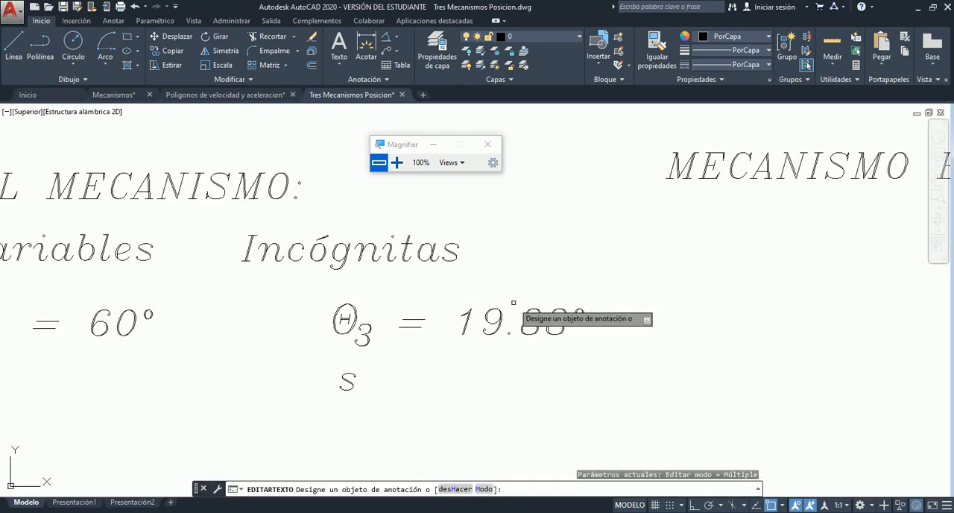
{"action": "scroll", "coordinate": [492, 325], "scroll_direction": "down", "scroll_amount": 3}
{"action": "scroll", "coordinate": [676, 418], "scroll_direction": "down", "scroll_amount": 1}
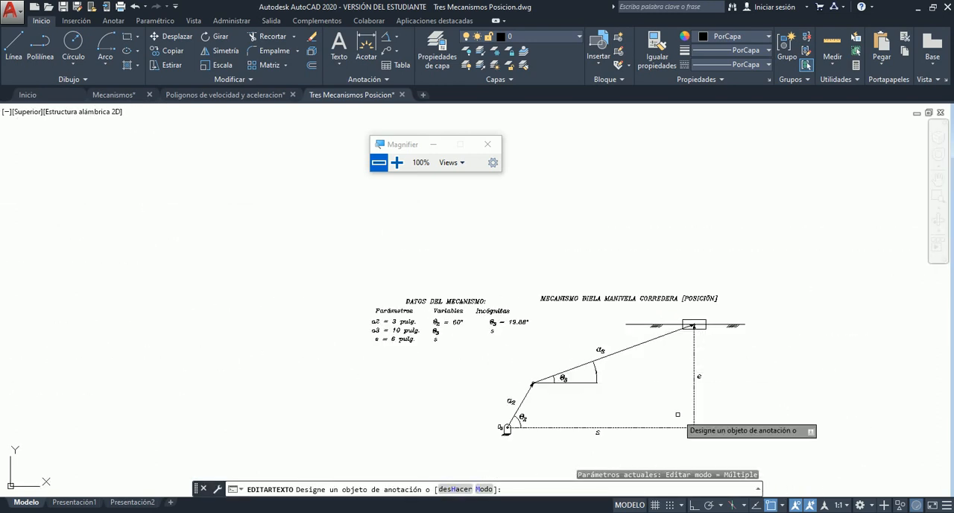
{"action": "scroll", "coordinate": [675, 432], "scroll_direction": "up", "scroll_amount": 5}
{"action": "scroll", "coordinate": [676, 433], "scroll_direction": "down", "scroll_amount": 2}
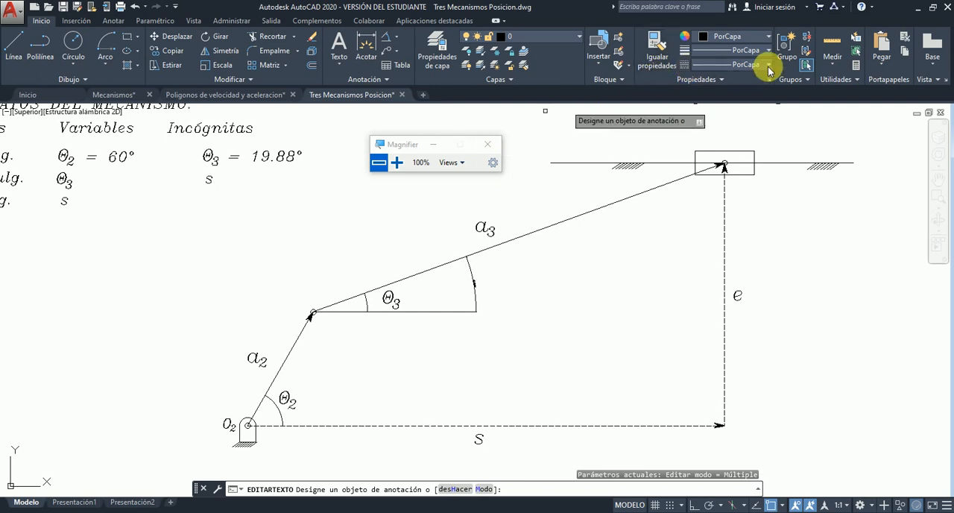
{"action": "left_click", "coordinate": [398, 41]}
{"action": "left_click", "coordinate": [350, 100]}
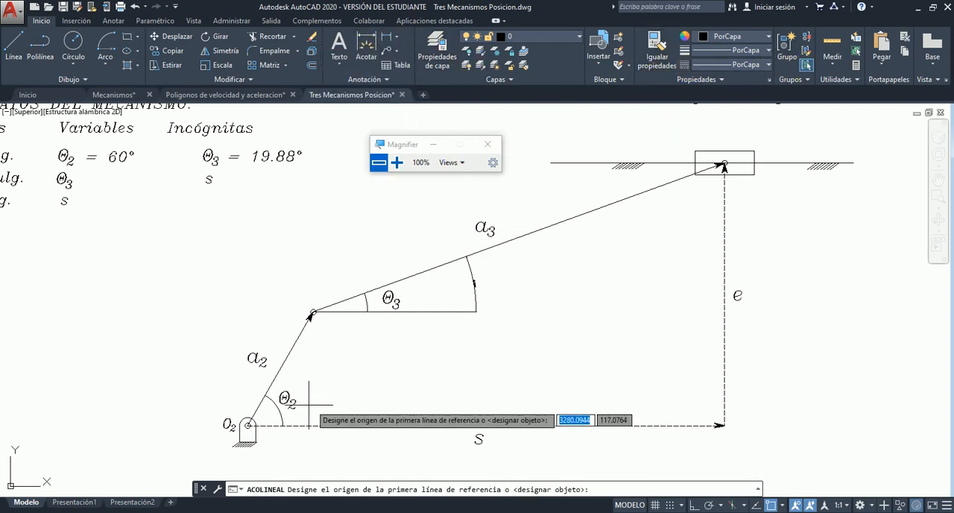
{"action": "left_click", "coordinate": [248, 425]}
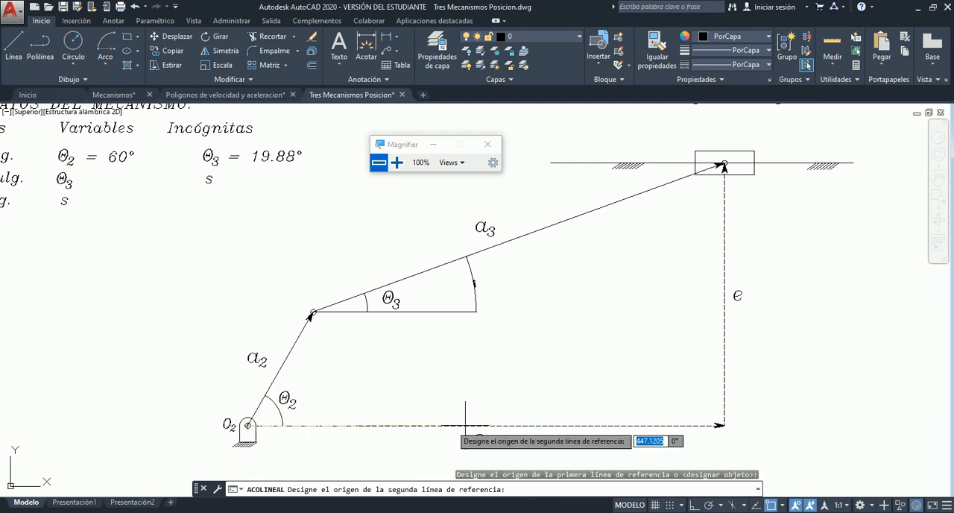
{"action": "left_click", "coordinate": [723, 426]}
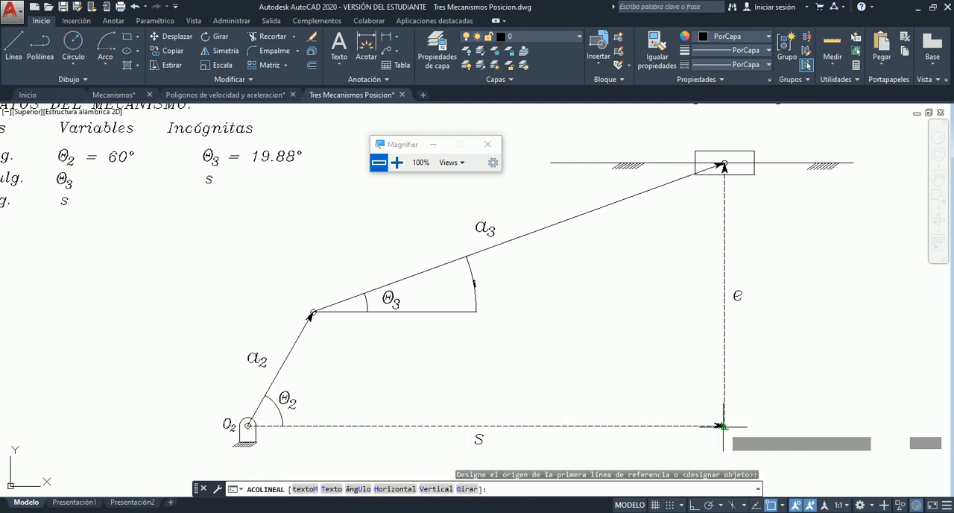
{"action": "left_click", "coordinate": [497, 406]}
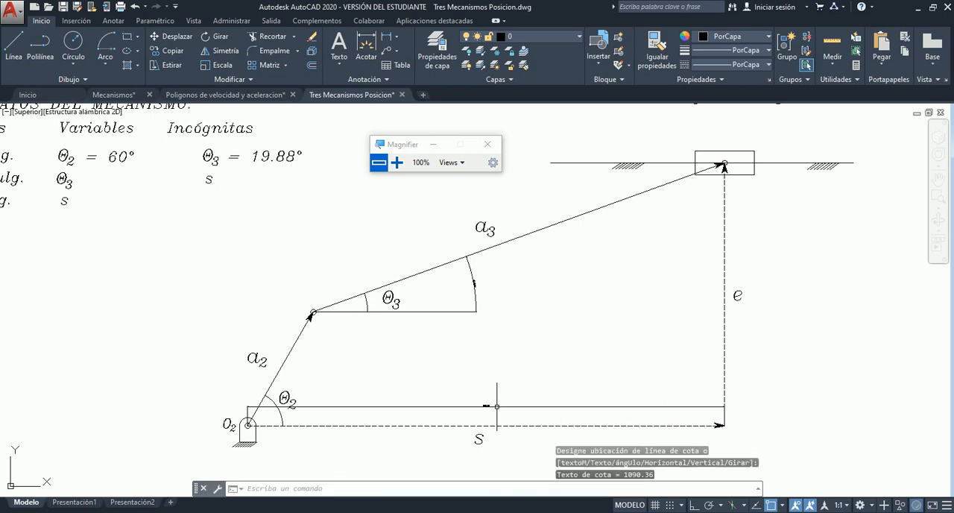
{"action": "scroll", "coordinate": [489, 411], "scroll_direction": "up", "scroll_amount": 5}
{"action": "scroll", "coordinate": [510, 287], "scroll_direction": "down", "scroll_amount": 2}
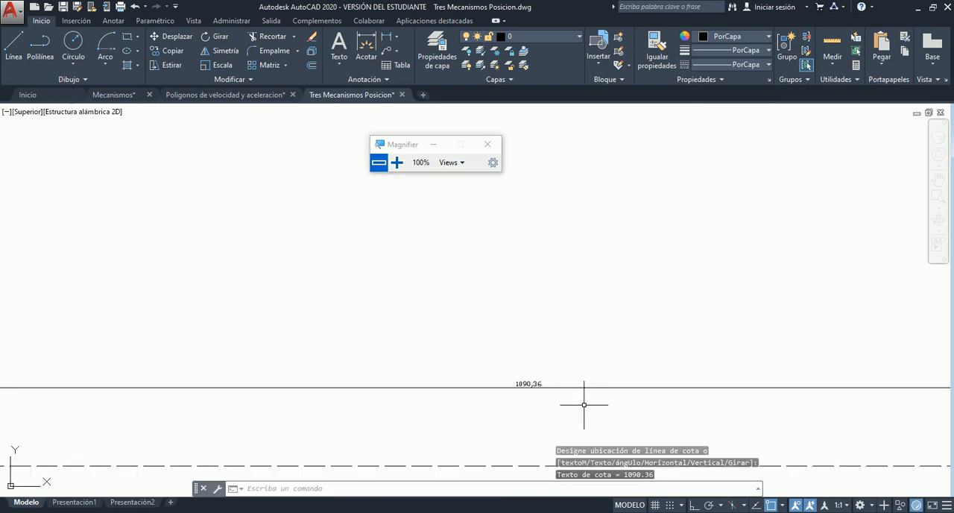
{"action": "scroll", "coordinate": [569, 406], "scroll_direction": "up", "scroll_amount": 2}
{"action": "scroll", "coordinate": [568, 406], "scroll_direction": "down", "scroll_amount": 3}
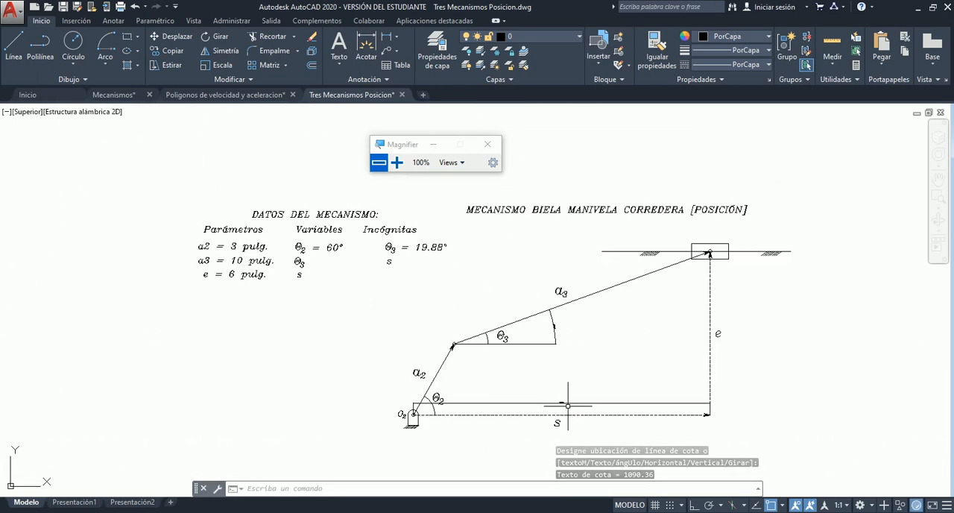
- Complete the s entry in the Incógnitas column as "s = 10.90 pulg.", checking it against the linear dimension
{"action": "scroll", "coordinate": [412, 254], "scroll_direction": "up", "scroll_amount": 2}
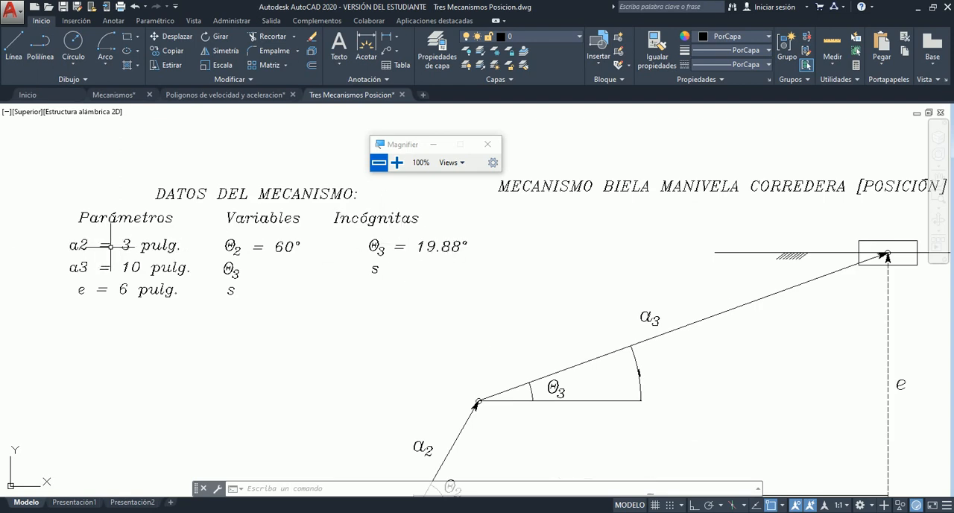
{"action": "double_click", "coordinate": [386, 273]}
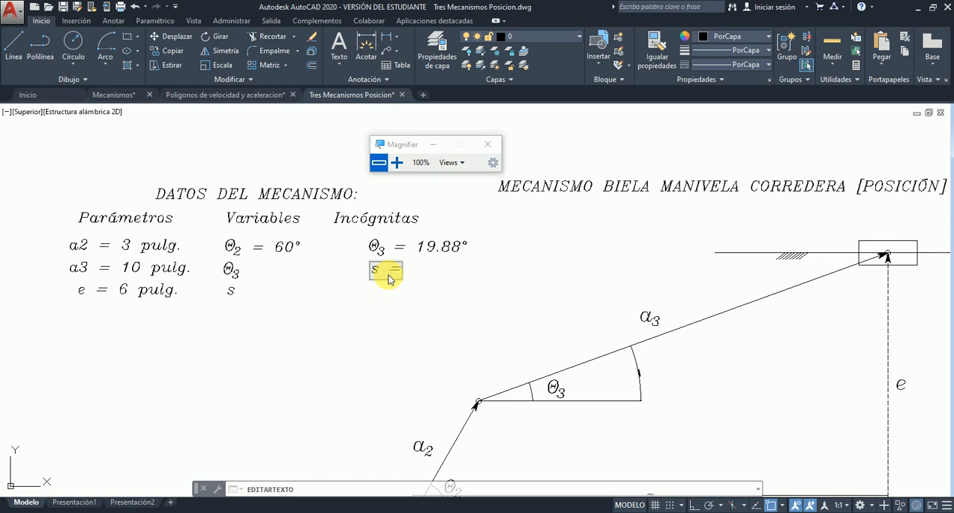
{"action": "scroll", "coordinate": [511, 283], "scroll_direction": "down", "scroll_amount": 1}
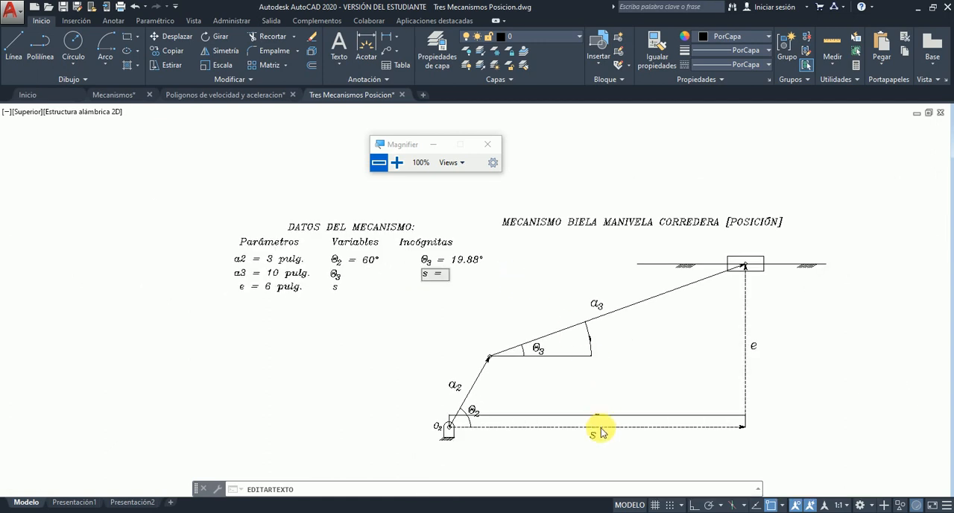
{"action": "scroll", "coordinate": [592, 406], "scroll_direction": "up", "scroll_amount": 5}
{"action": "scroll", "coordinate": [602, 415], "scroll_direction": "down", "scroll_amount": 8}
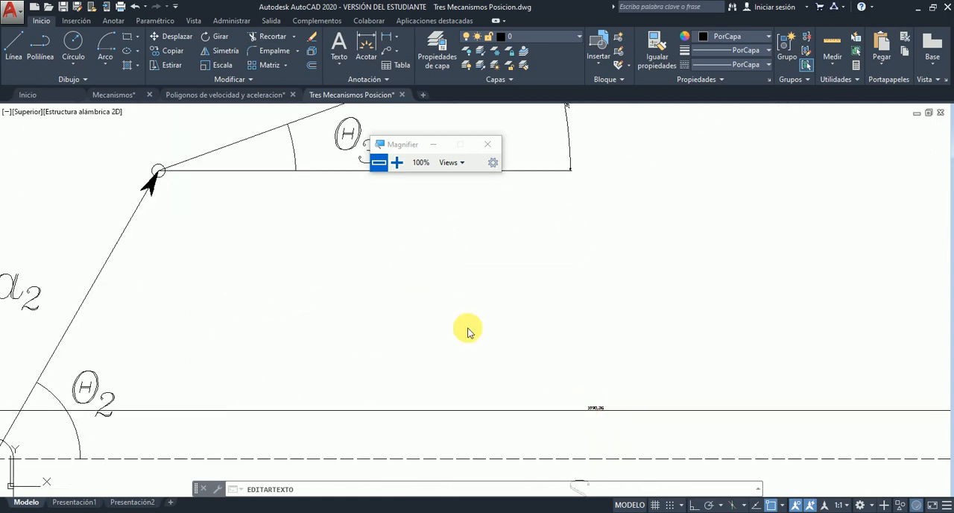
{"action": "scroll", "coordinate": [362, 240], "scroll_direction": "up", "scroll_amount": 2}
{"action": "scroll", "coordinate": [361, 240], "scroll_direction": "up", "scroll_amount": 5}
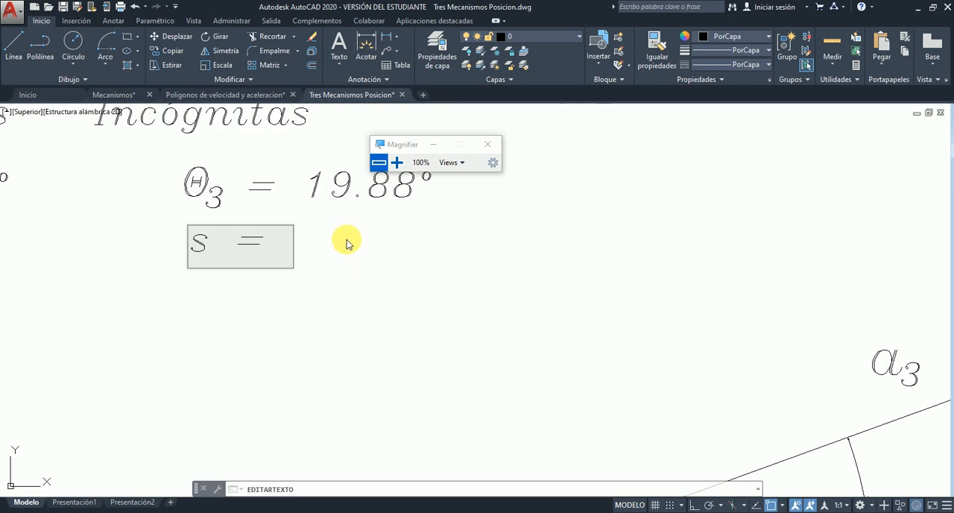
{"action": "scroll", "coordinate": [348, 240], "scroll_direction": "down", "scroll_amount": 4}
{"action": "scroll", "coordinate": [341, 247], "scroll_direction": "down", "scroll_amount": 4}
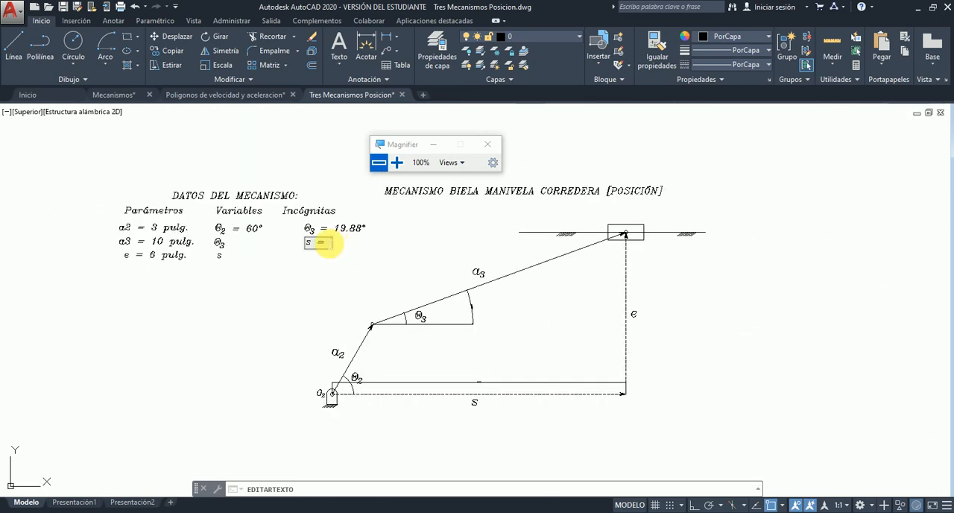
{"action": "scroll", "coordinate": [328, 244], "scroll_direction": "up", "scroll_amount": 4}
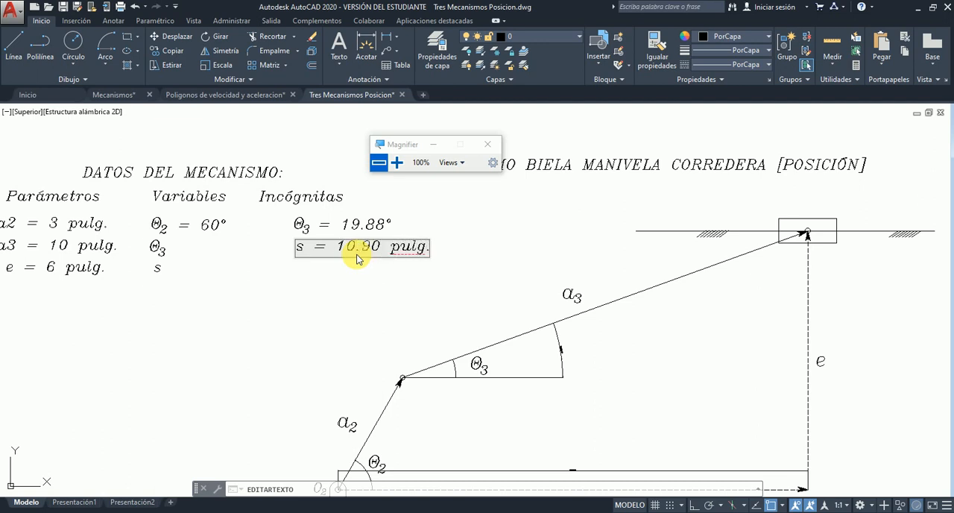
{"action": "left_click", "coordinate": [405, 277]}
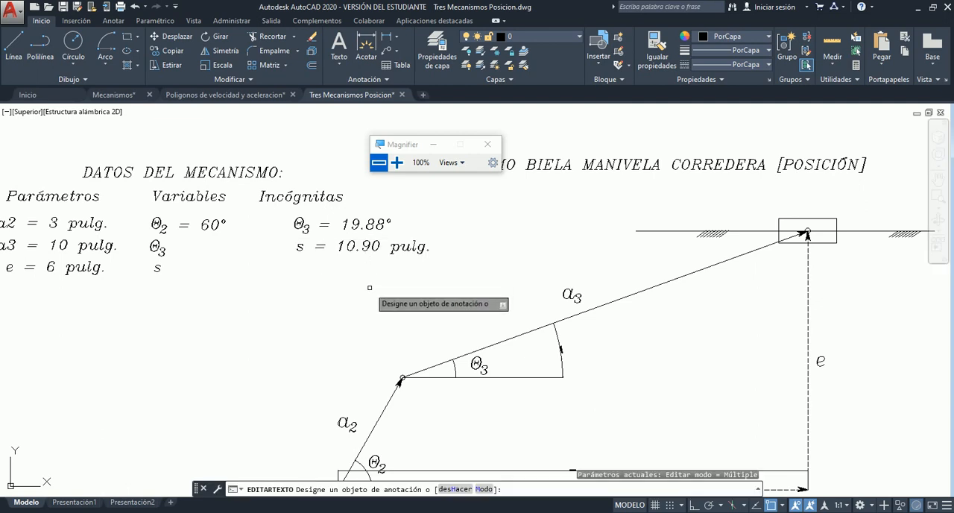
{"action": "key", "text": "Escape"}
- Review the crank-slider data table beside the diagram, checking the θ2 input and the solved unknowns θ3 and s
{"action": "scroll", "coordinate": [435, 248], "scroll_direction": "down", "scroll_amount": 7}
{"action": "scroll", "coordinate": [458, 272], "scroll_direction": "up", "scroll_amount": 5}
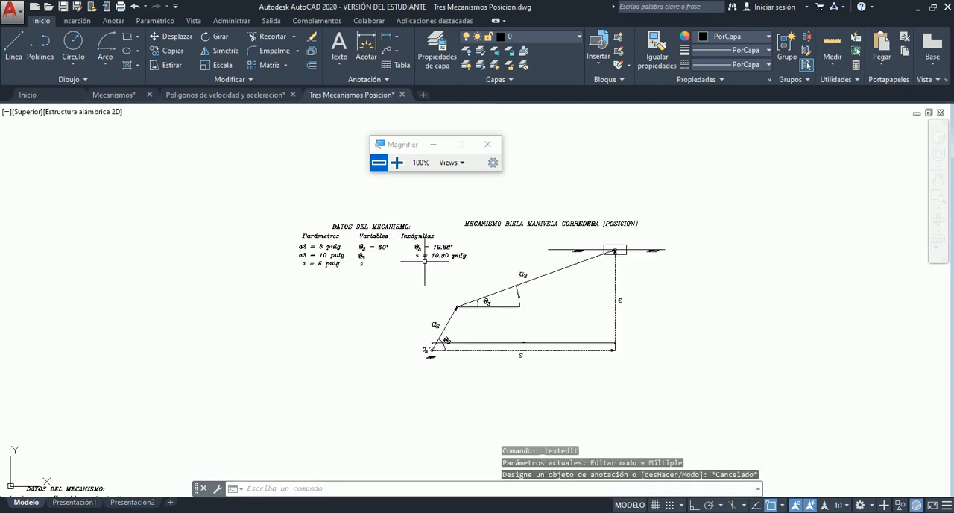
{"action": "left_click_drag", "start_coordinate": [404, 144], "coordinate": [396, 119]}
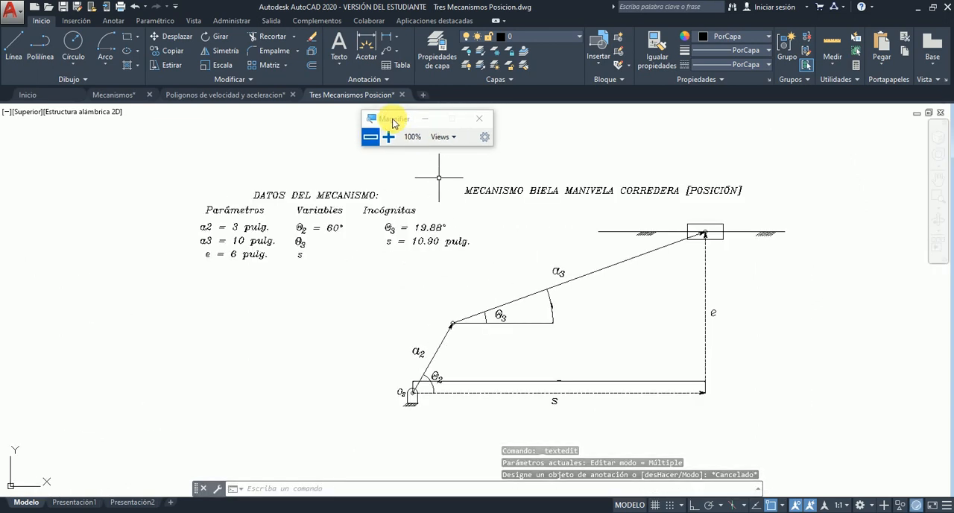
{"action": "left_click", "coordinate": [939, 195]}
{"action": "left_click", "coordinate": [194, 180]}
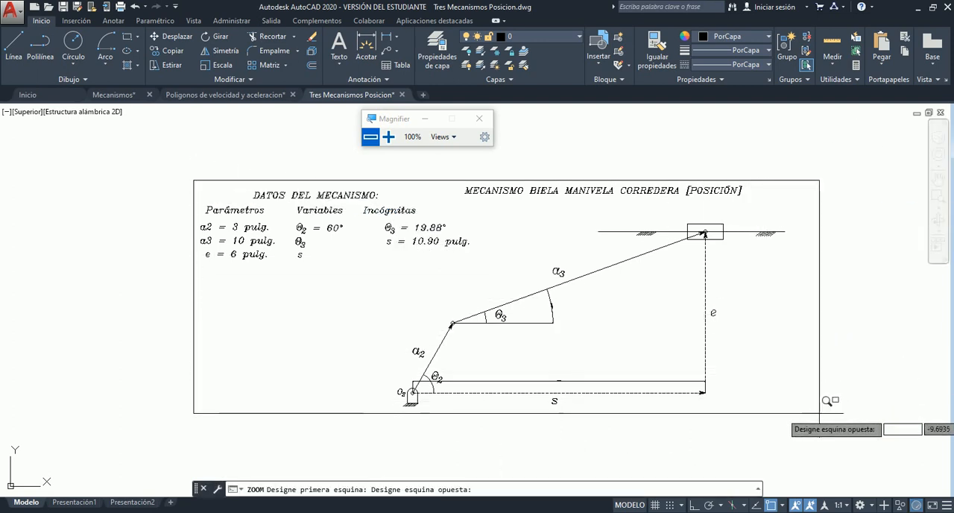
{"action": "left_click", "coordinate": [793, 395]}
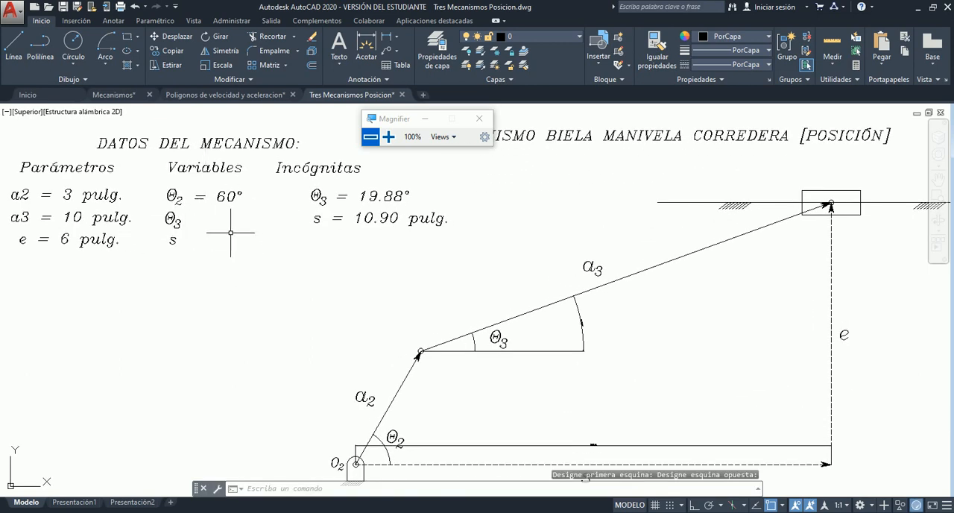
{"action": "left_click", "coordinate": [163, 183]}
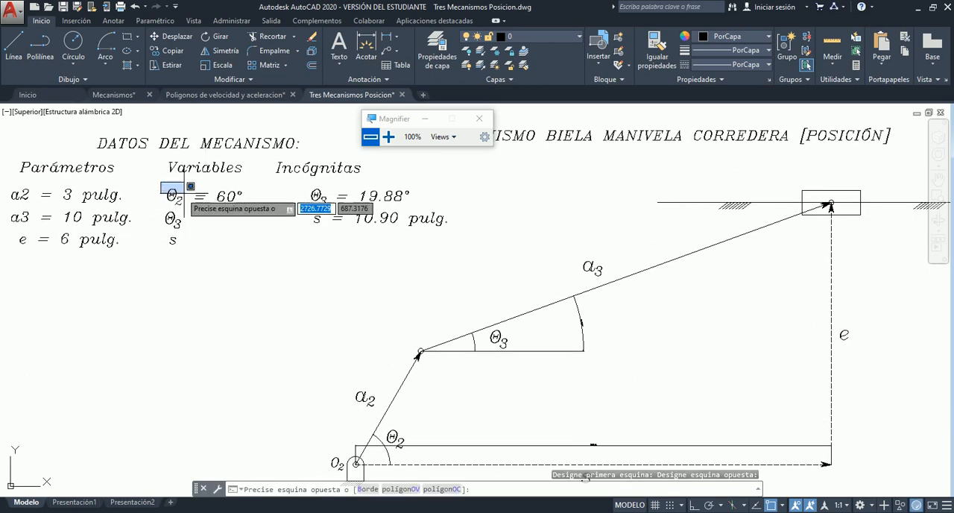
{"action": "left_click", "coordinate": [263, 211]}
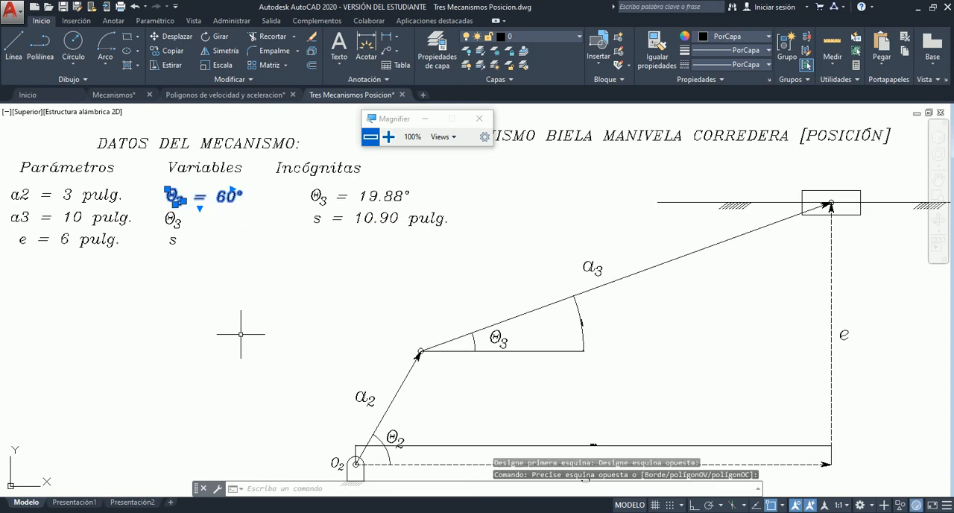
{"action": "key", "text": "Escape"}
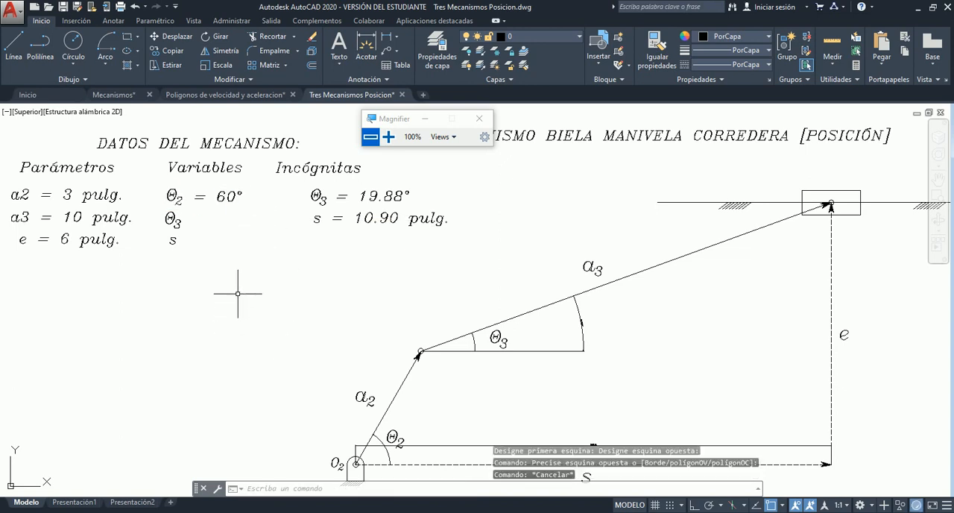
{"action": "left_click", "coordinate": [271, 158]}
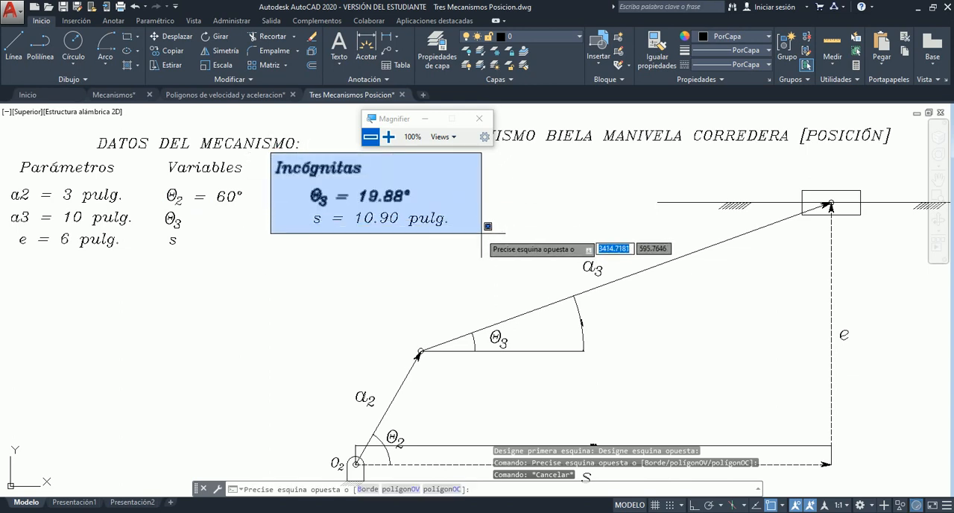
{"action": "key", "text": "Escape"}
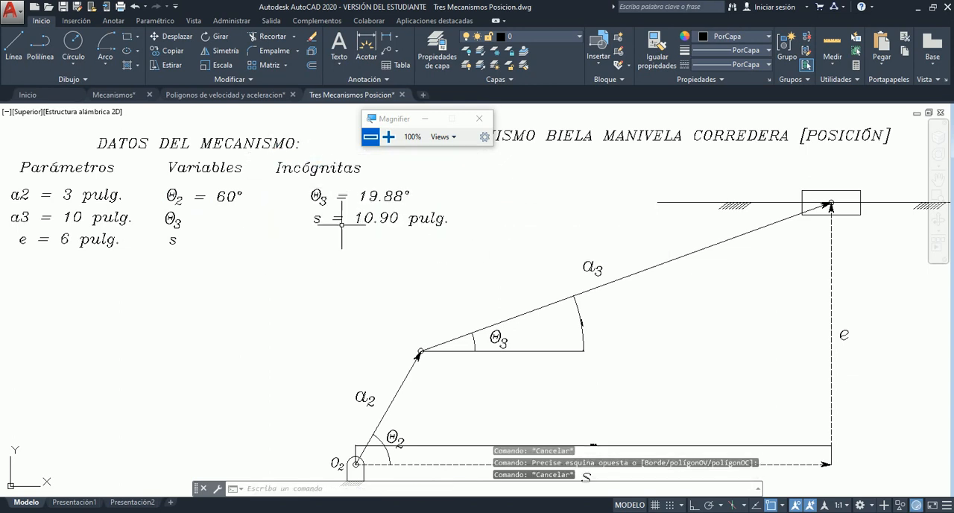